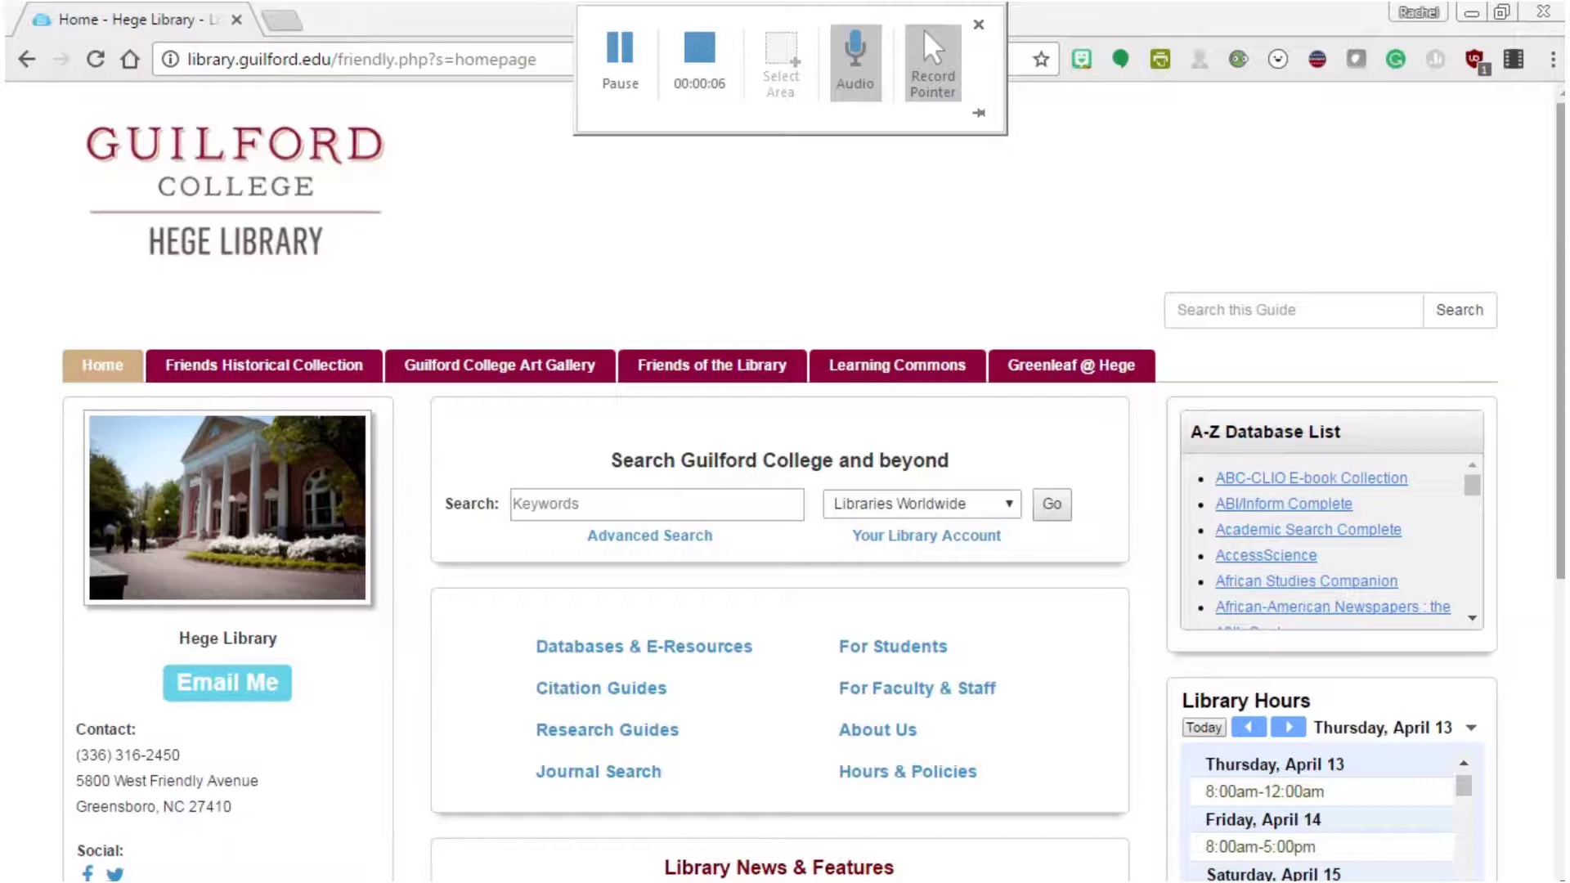
- Search Libraries Worldwide for "war and peace" from the library homepage
click(614, 506)
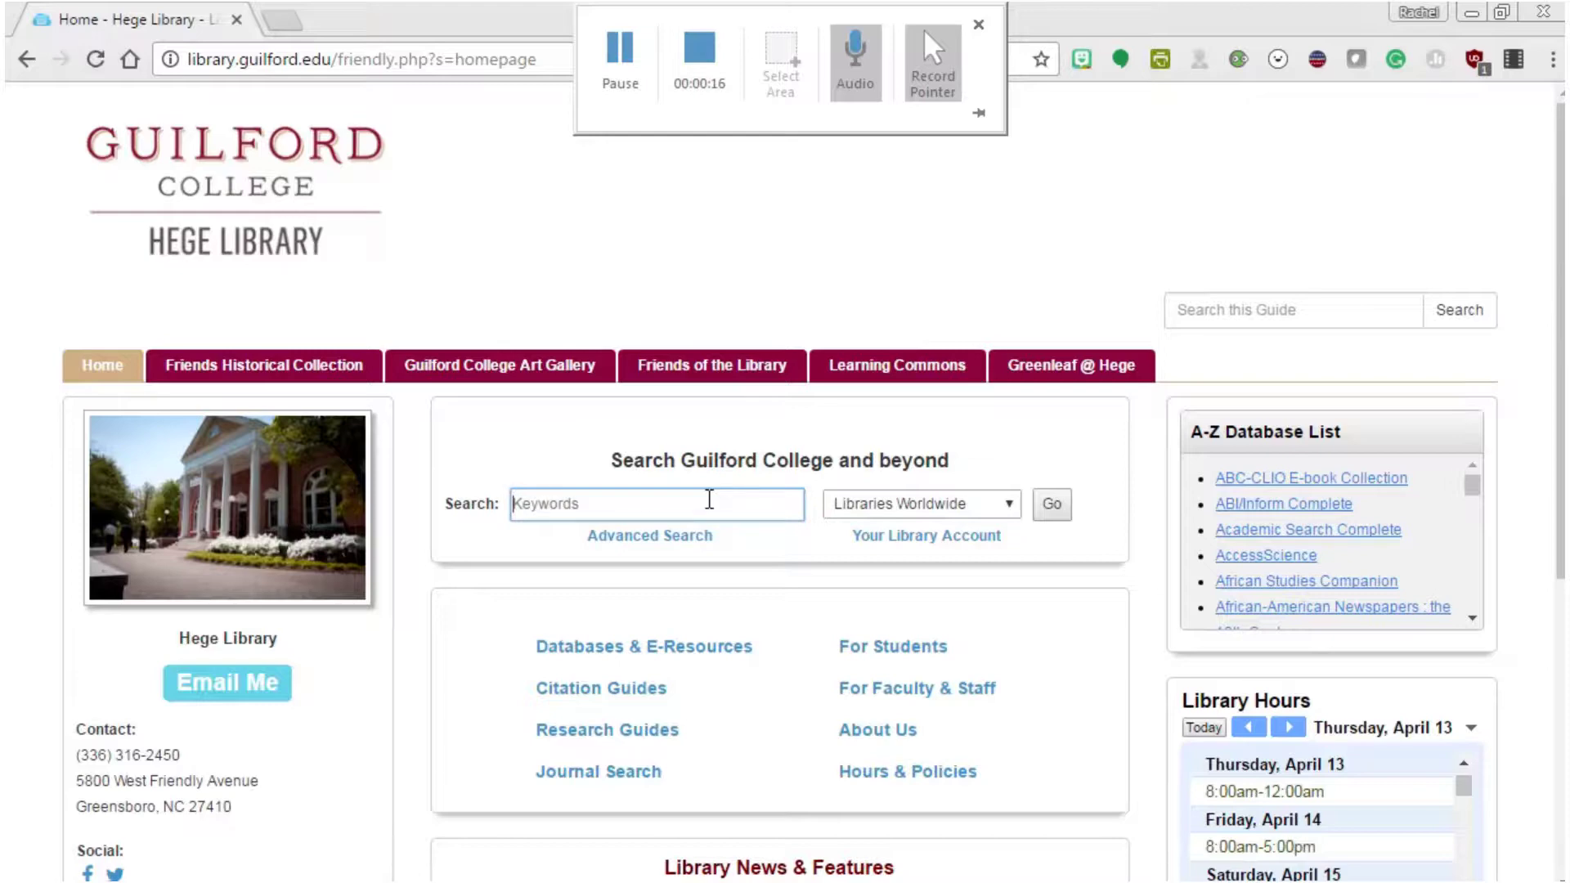
text(war and peace)
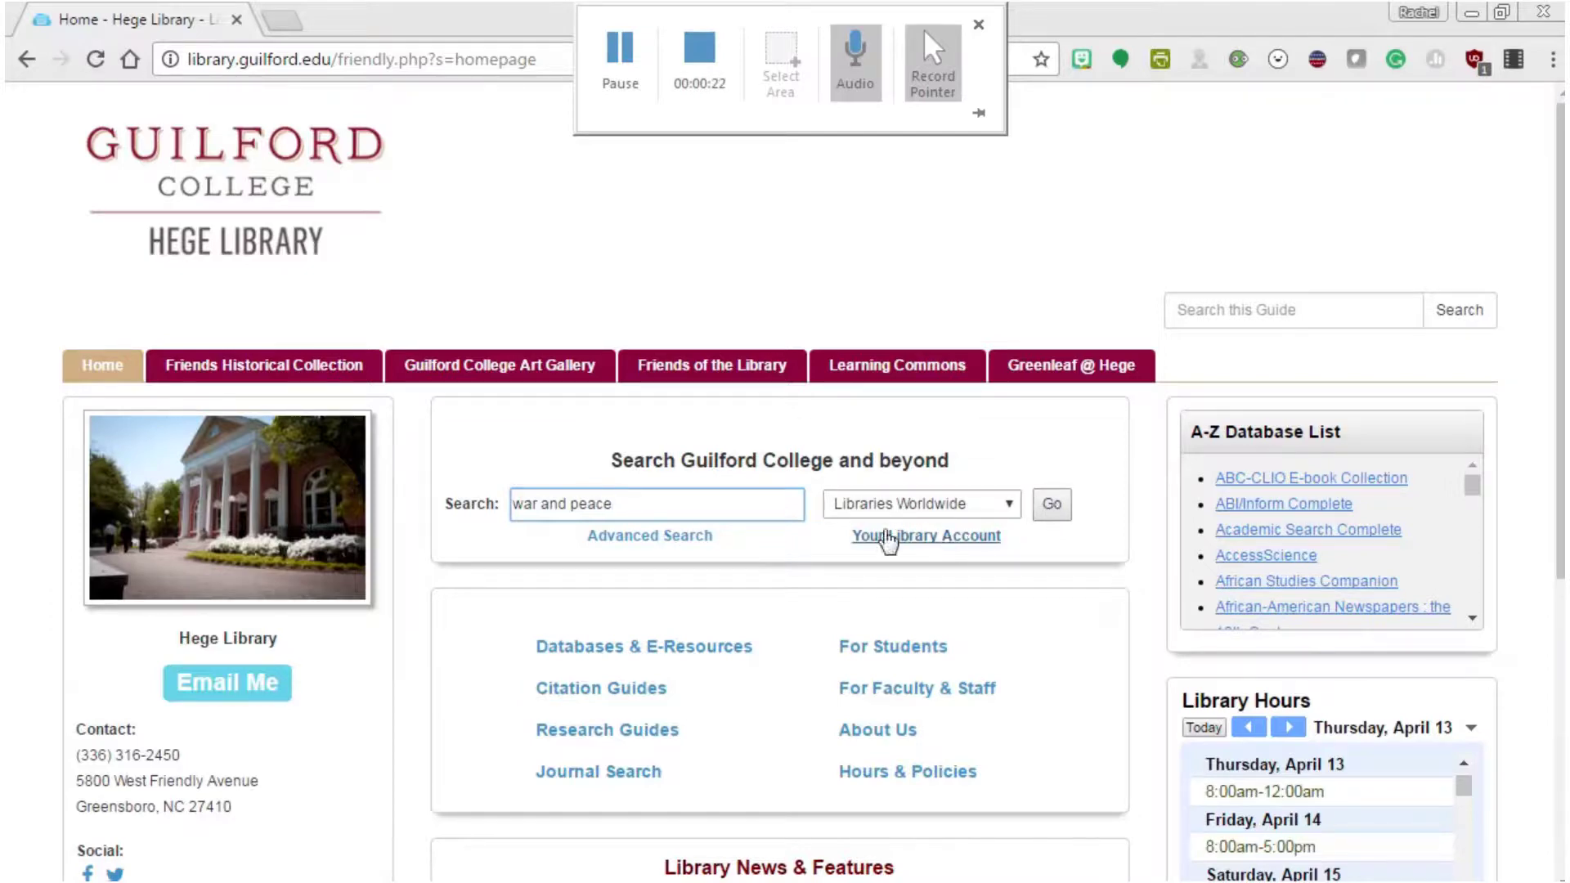
click(899, 504)
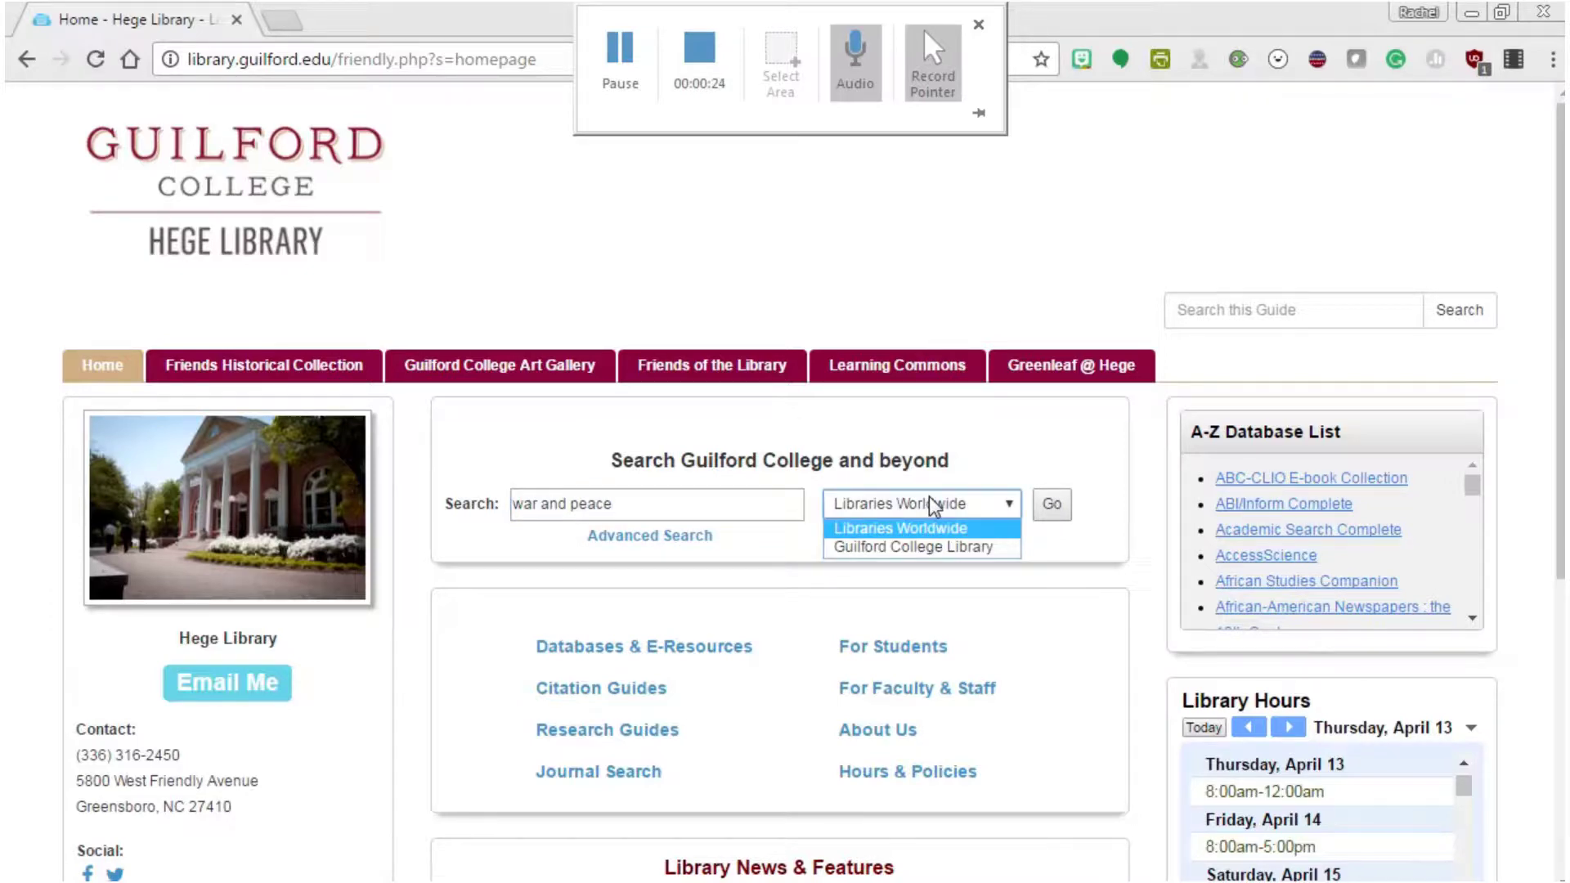
click(932, 504)
click(1068, 512)
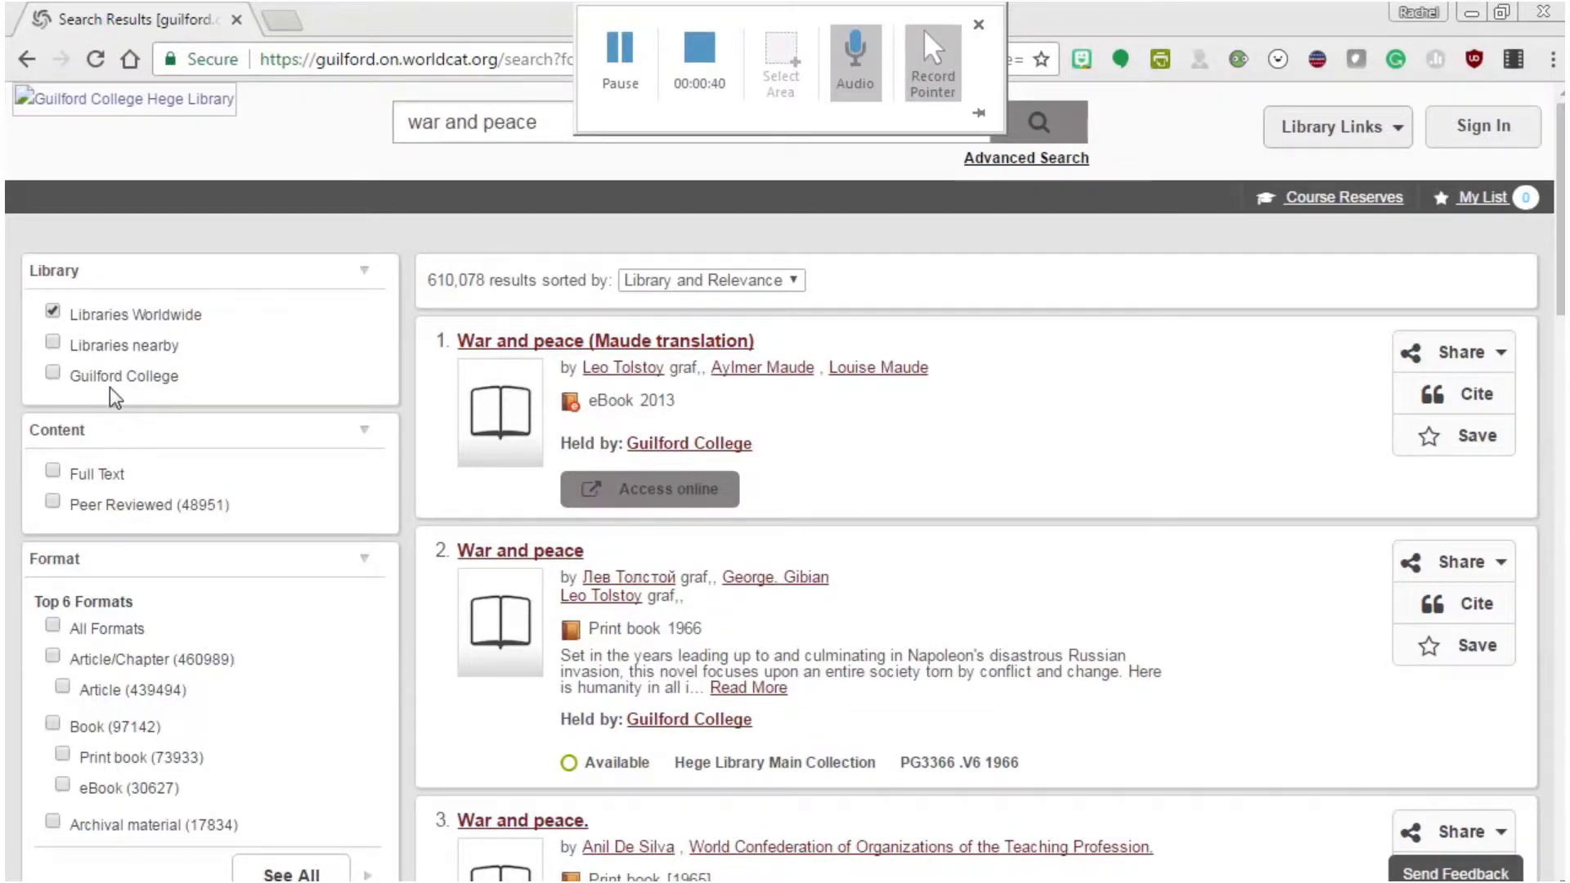
- Limit the results to the Book format held at Guilford College and look through the list
click(54, 724)
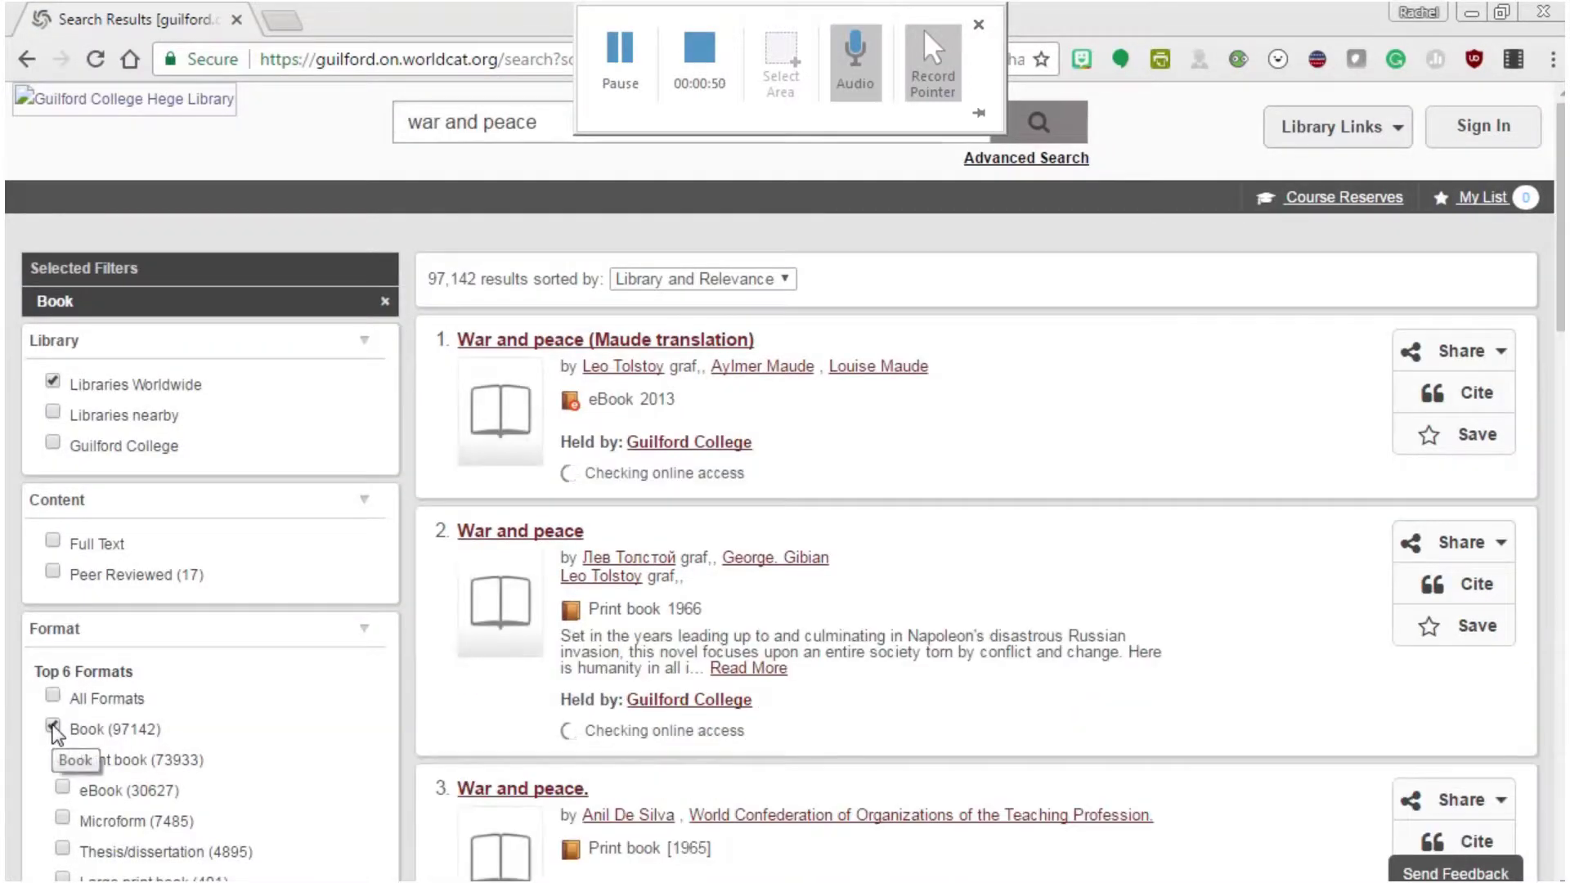
click(53, 447)
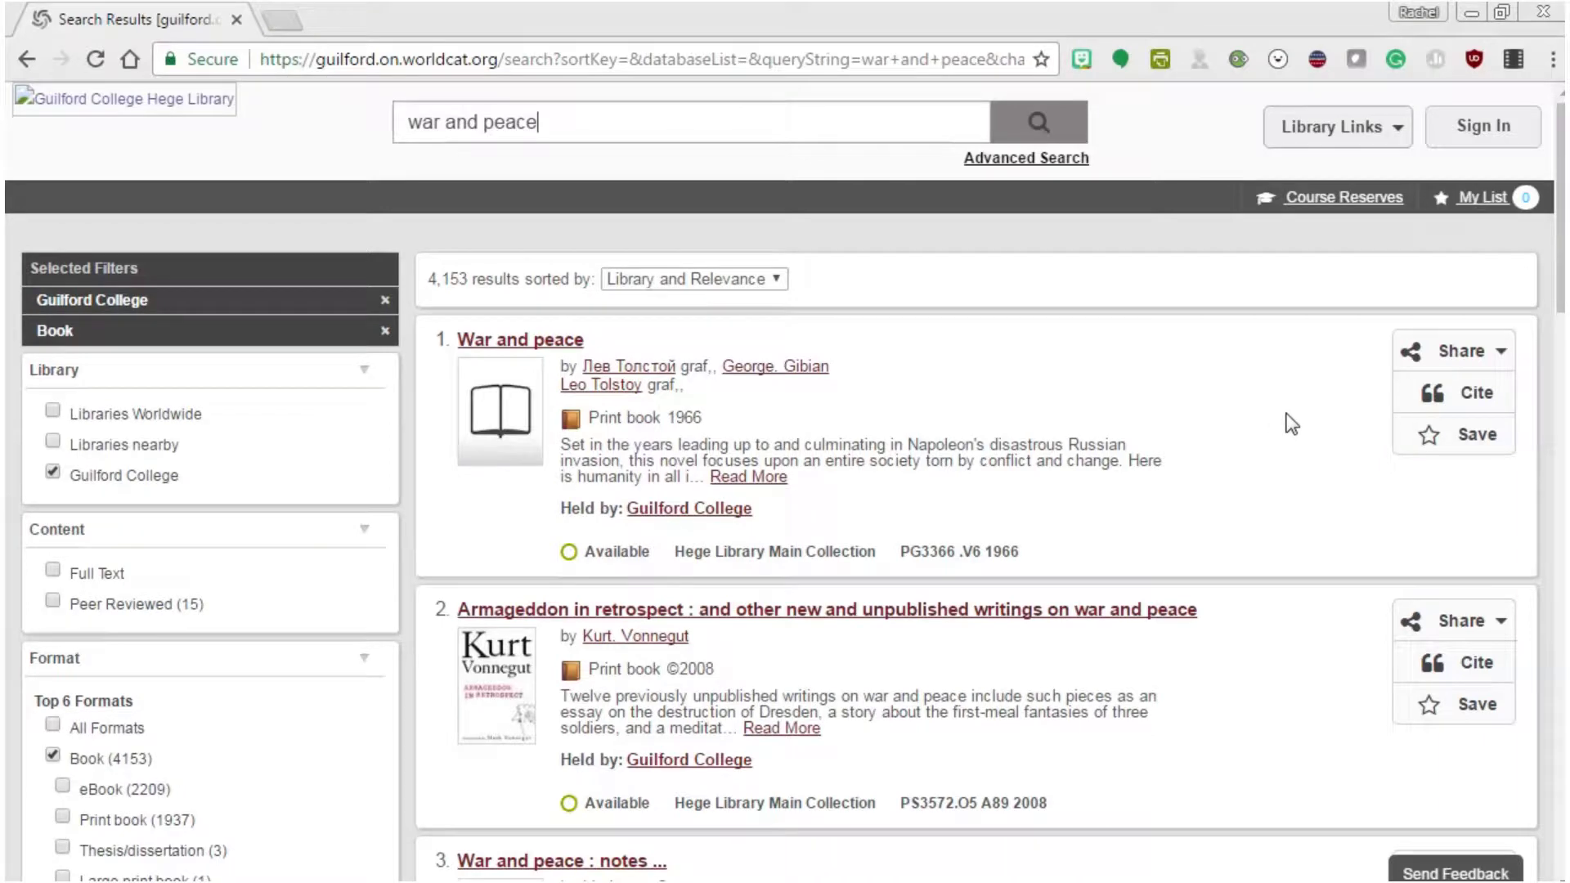
scroll(1166, 627, down, 7)
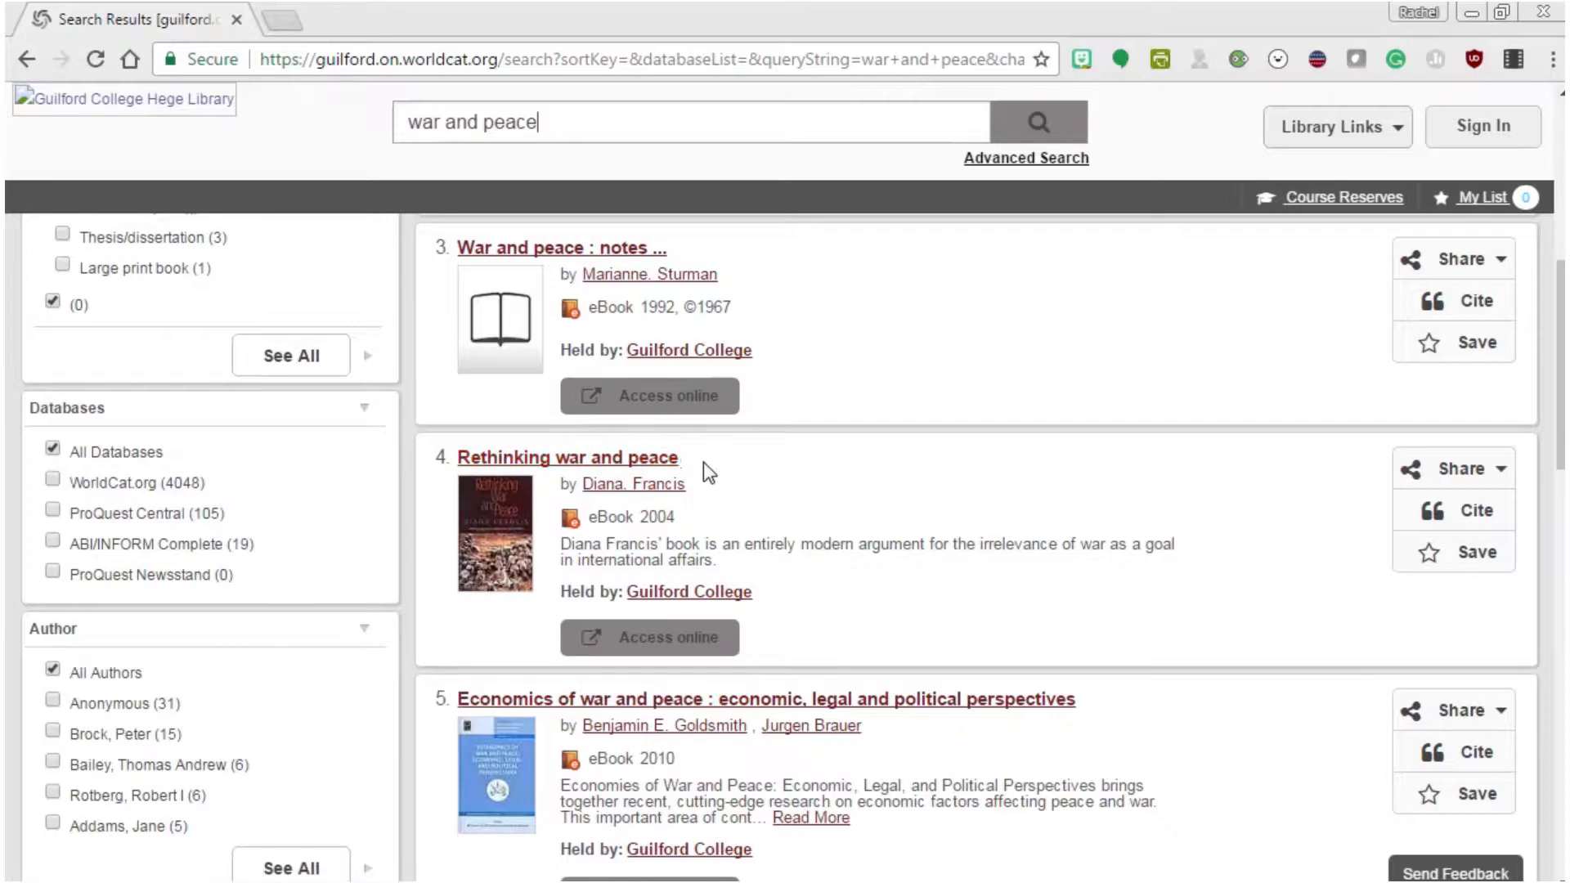
scroll(913, 600, up, 8)
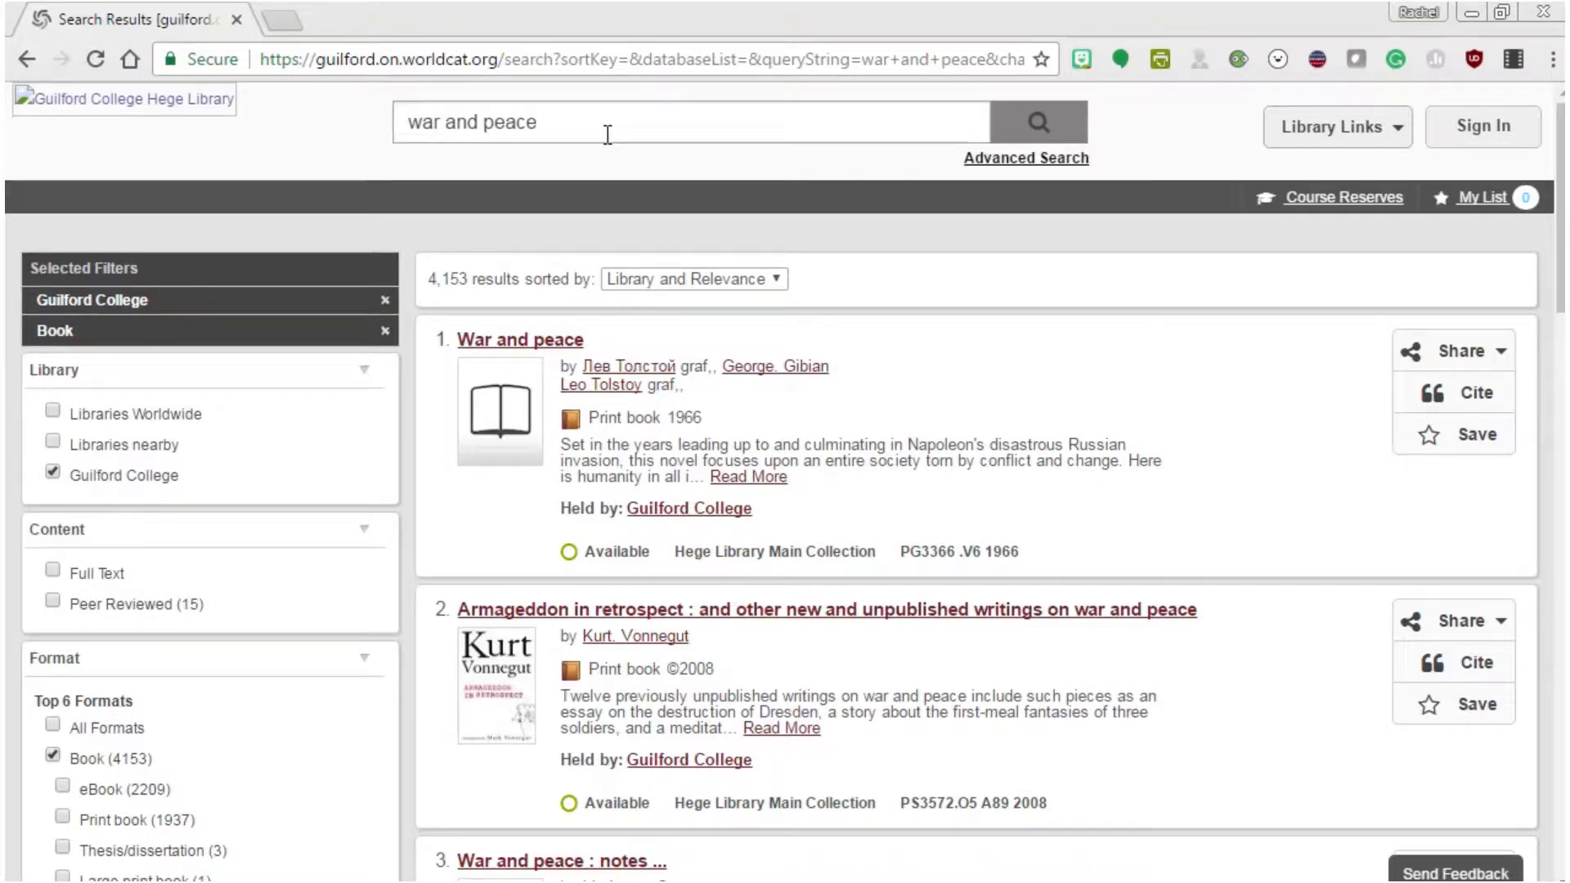
- Search titles for the exact phrase "war and peace" and limit the results to books at Guilford College
text(")
key(Home)
text(")
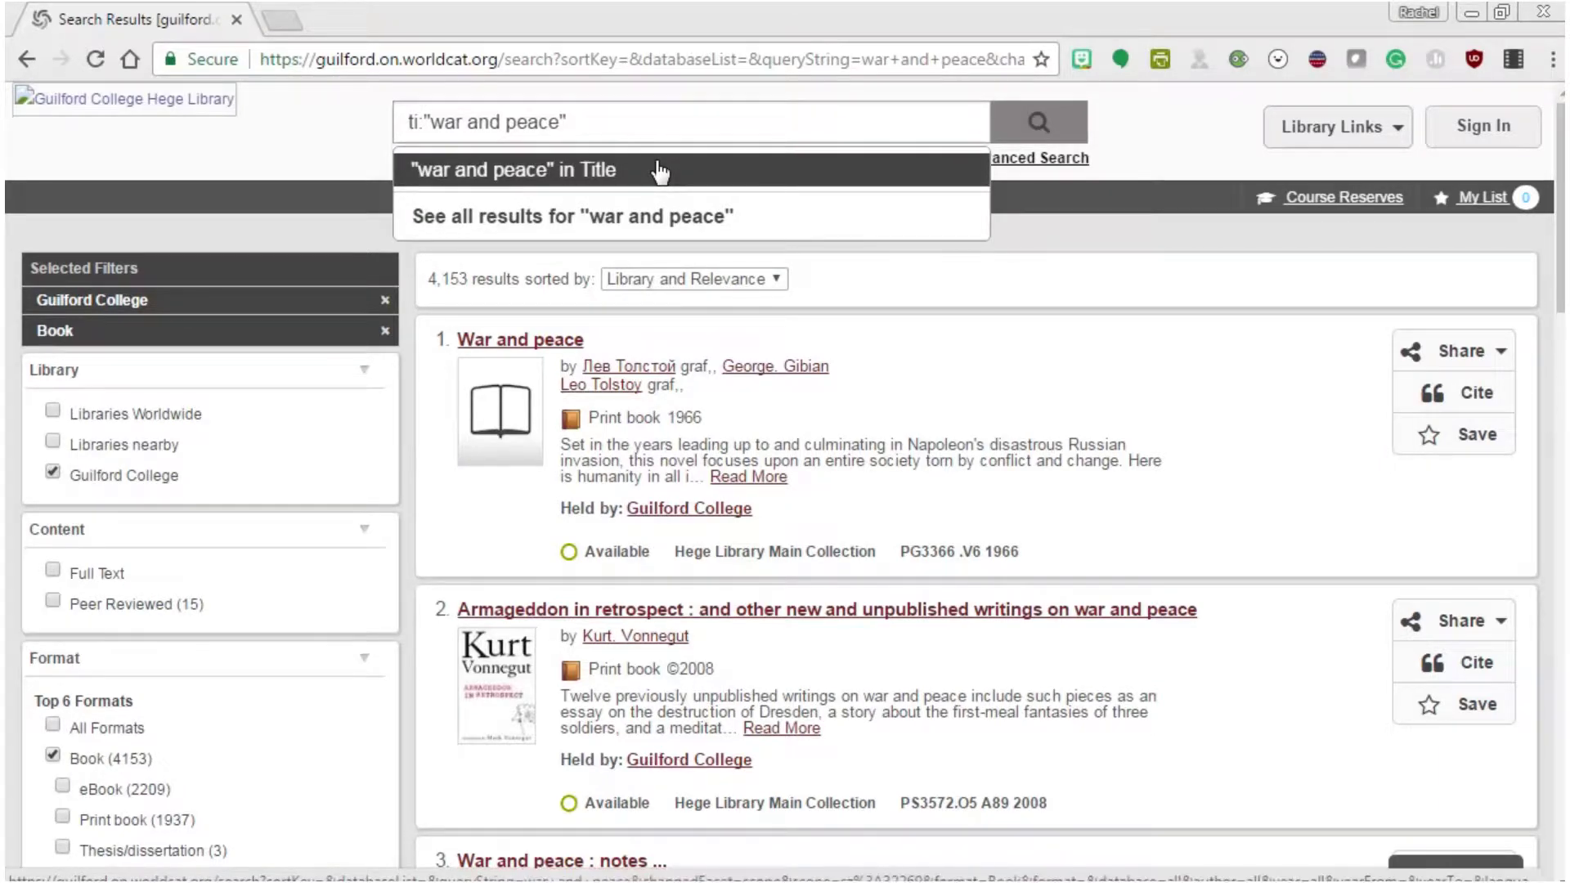
click(718, 167)
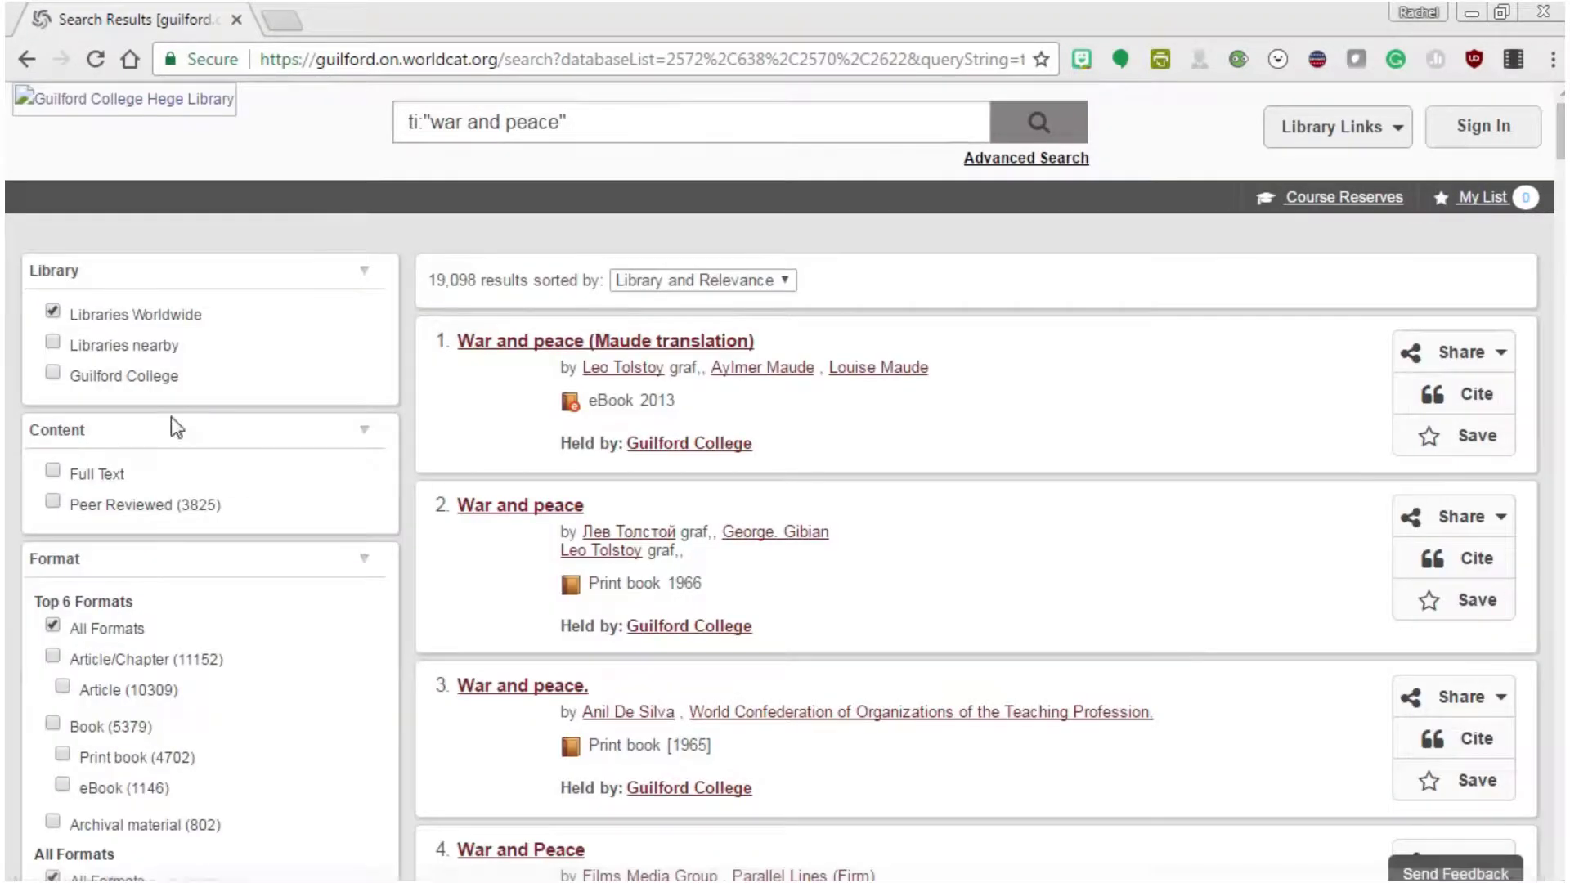
click(52, 374)
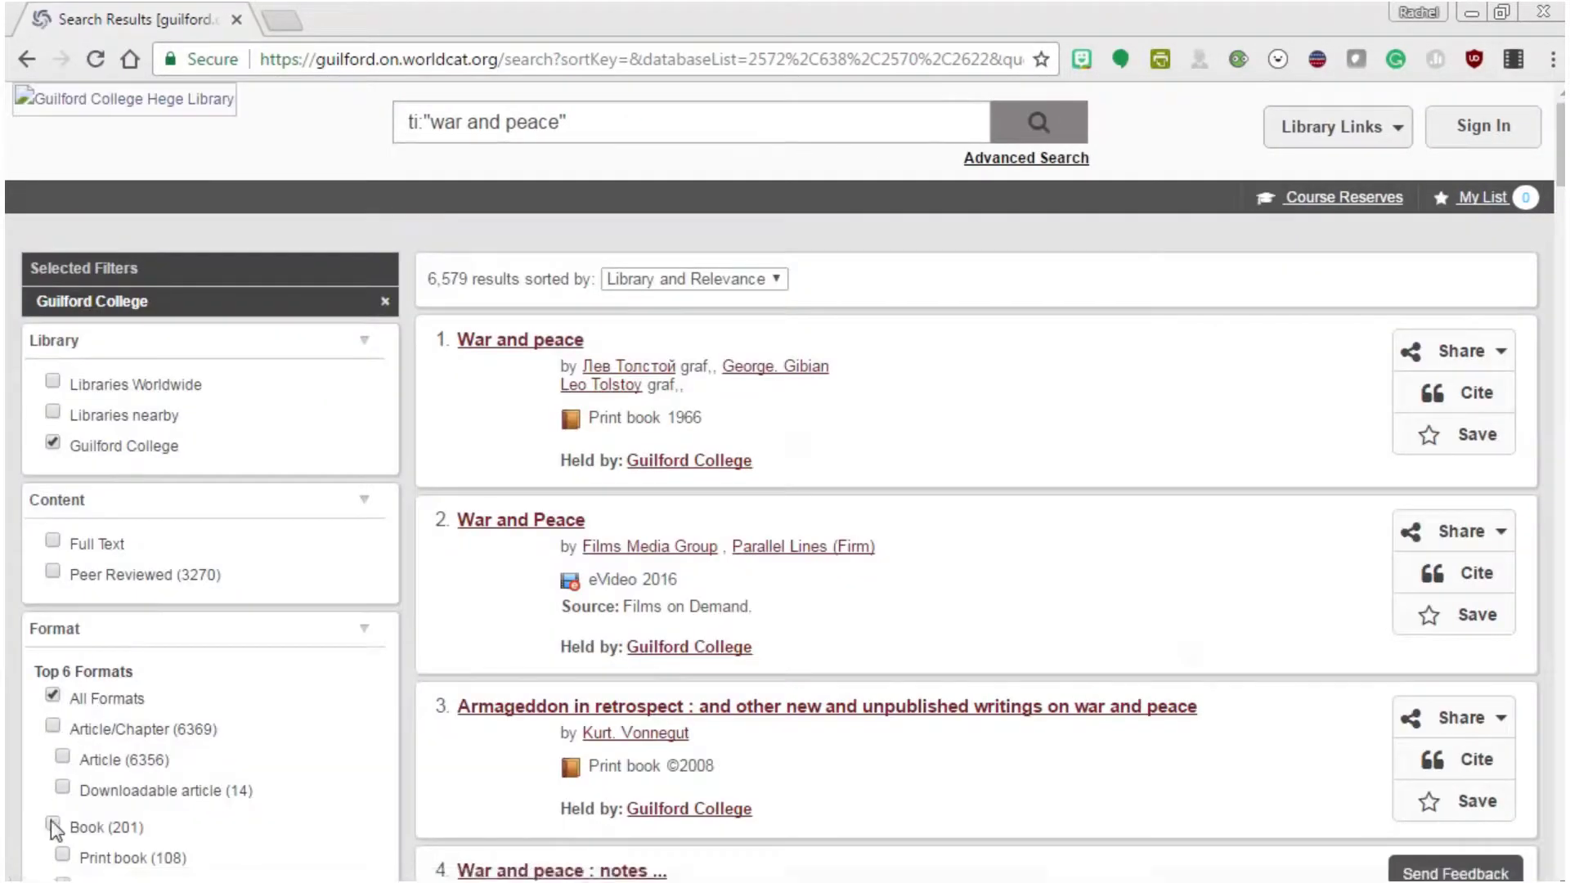
click(54, 825)
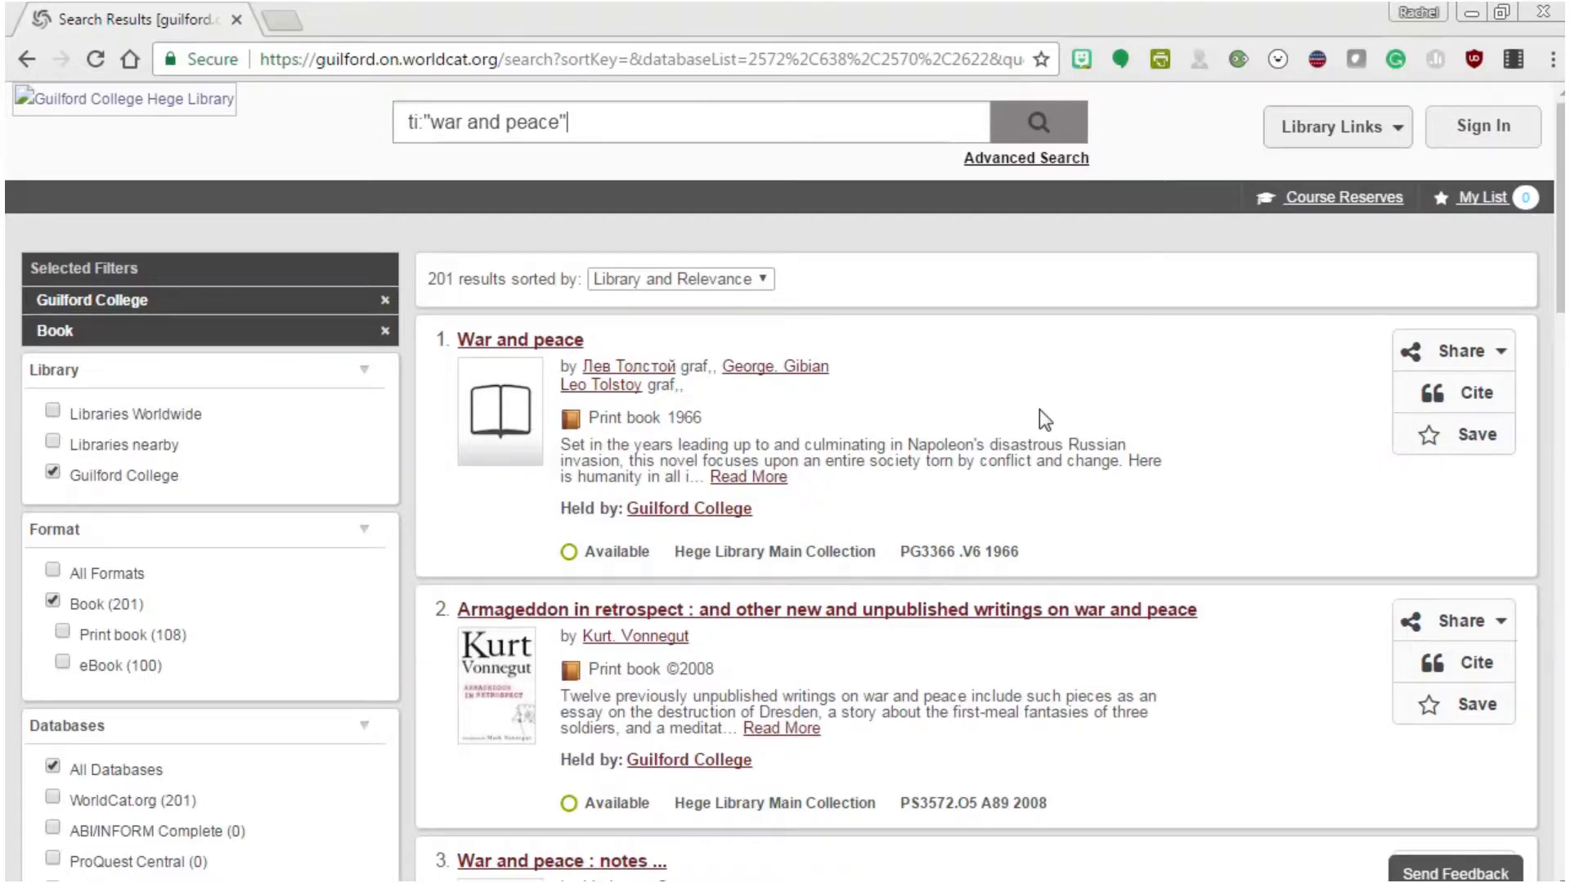
- Open the 1966 print book War and peace and examine its description, including contents, subjects, summary and genre
click(520, 340)
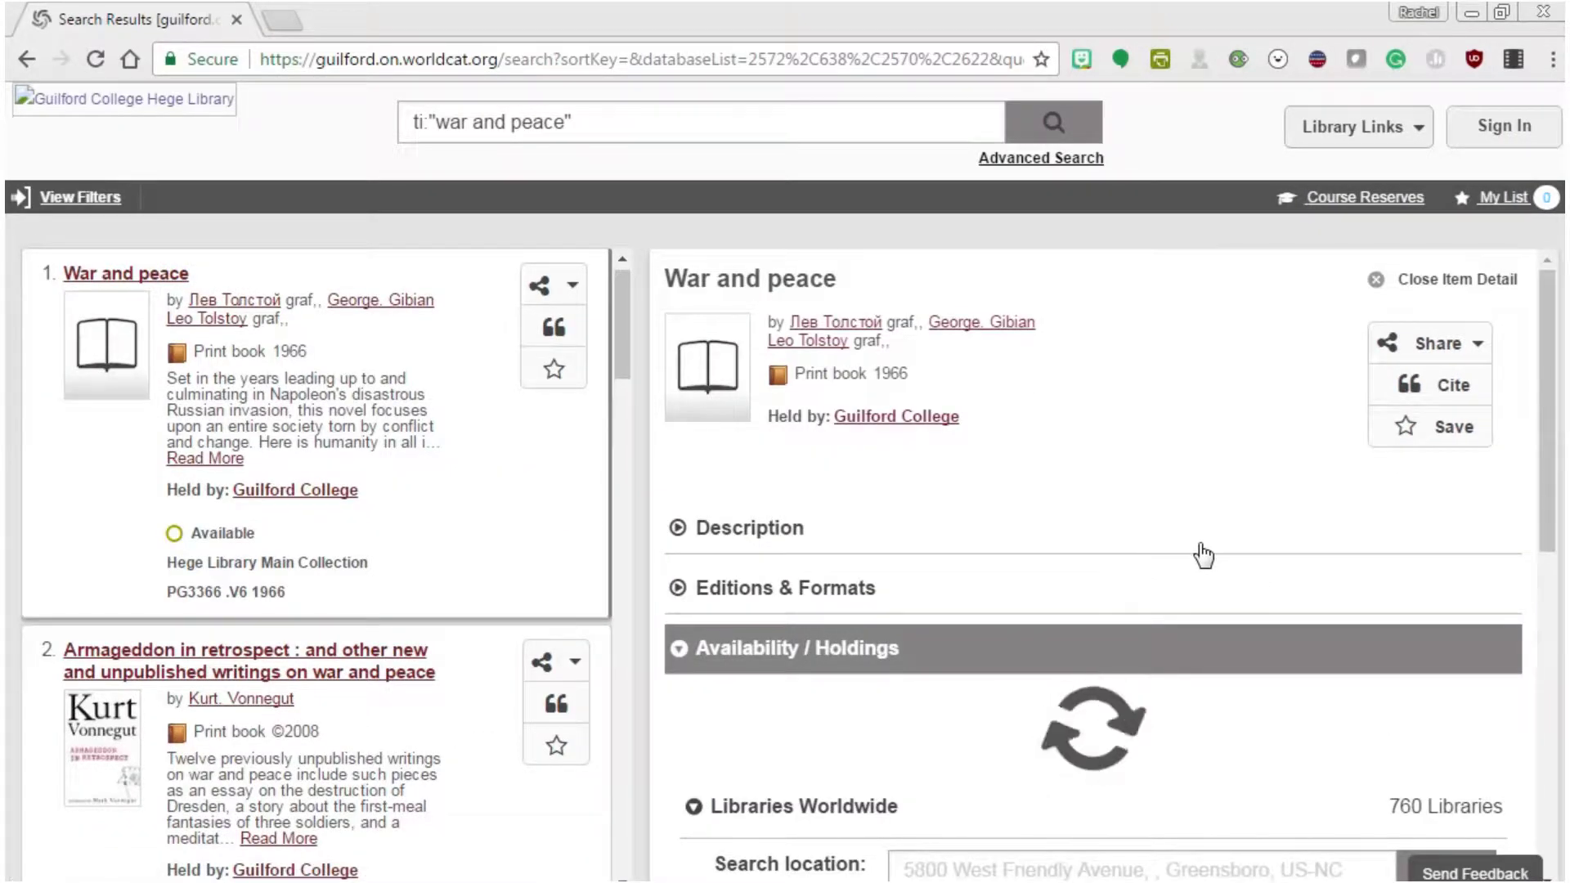
scroll(1201, 549, down, 2)
click(789, 291)
scroll(1243, 505, up, 1)
scroll(1242, 505, up, 1)
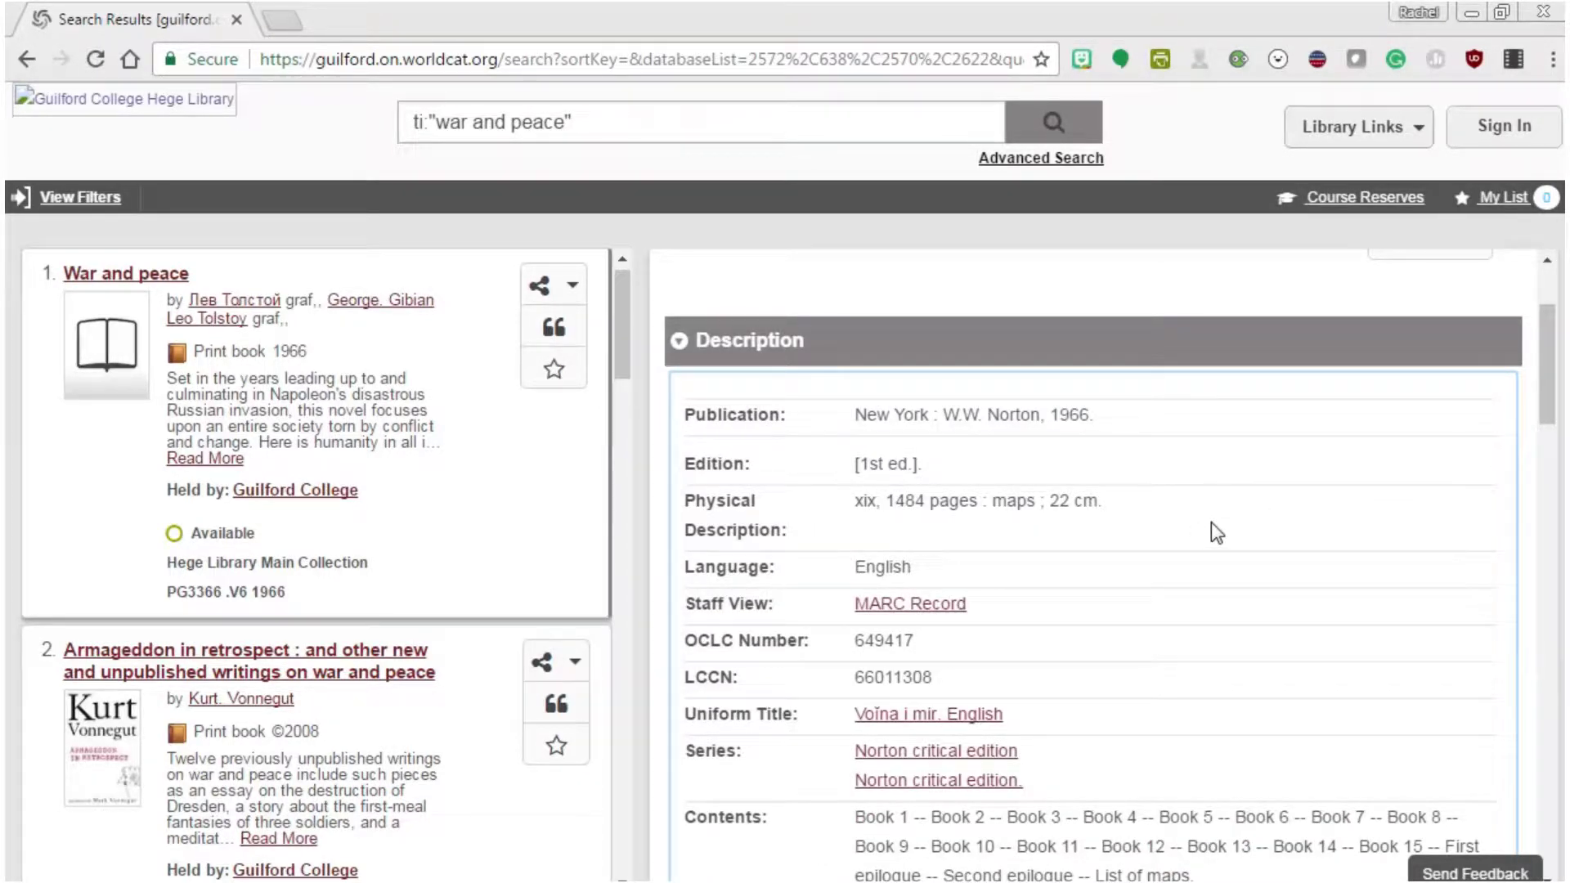
scroll(1211, 524, down, 2)
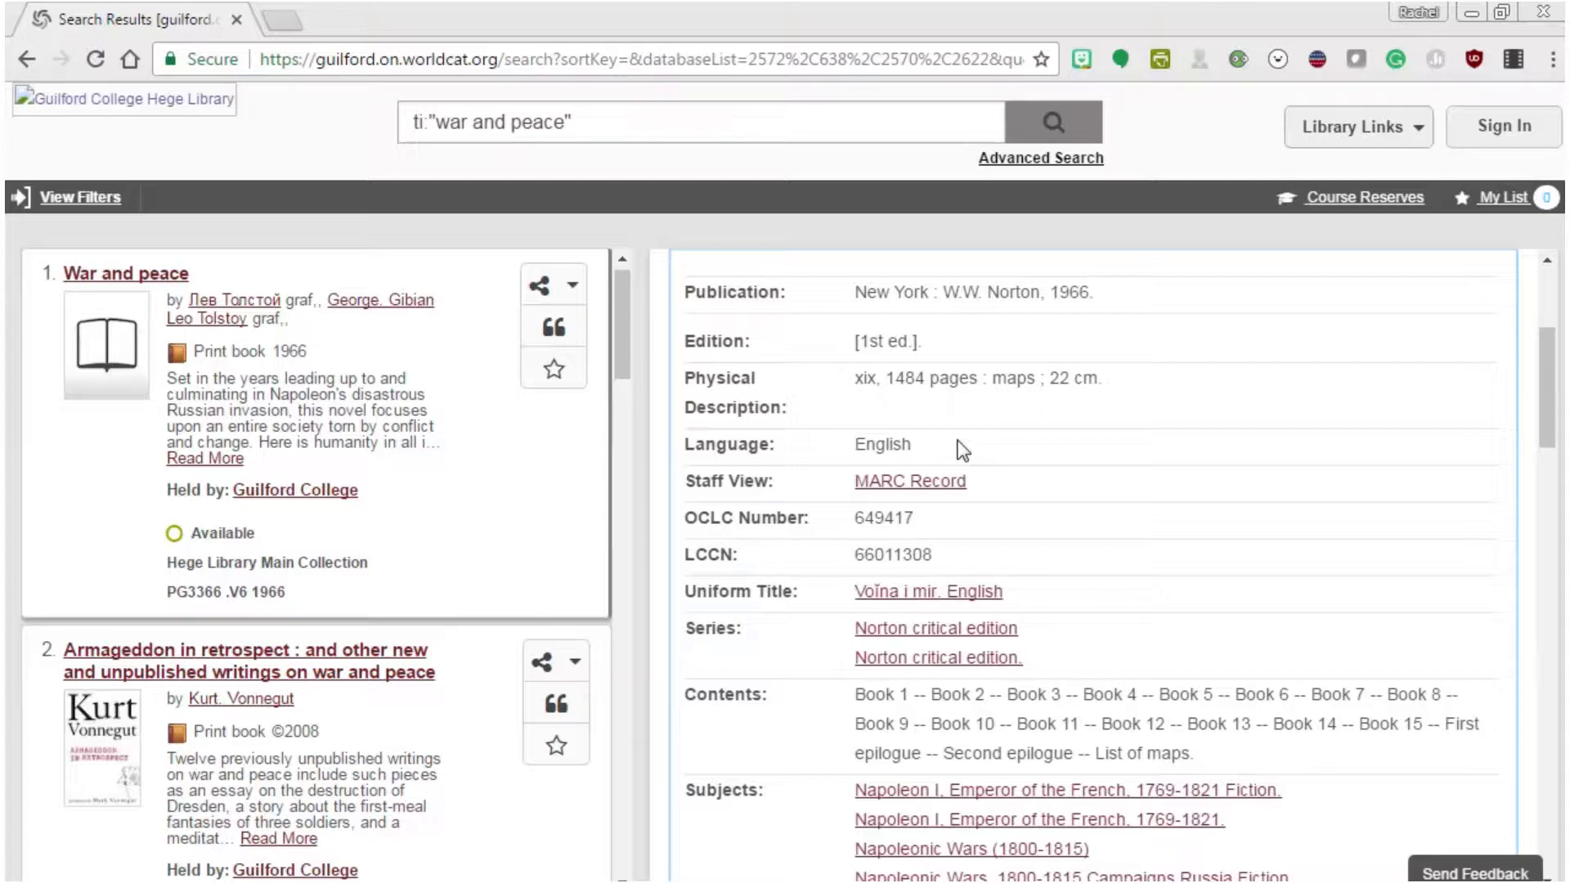
scroll(1104, 562, down, 3)
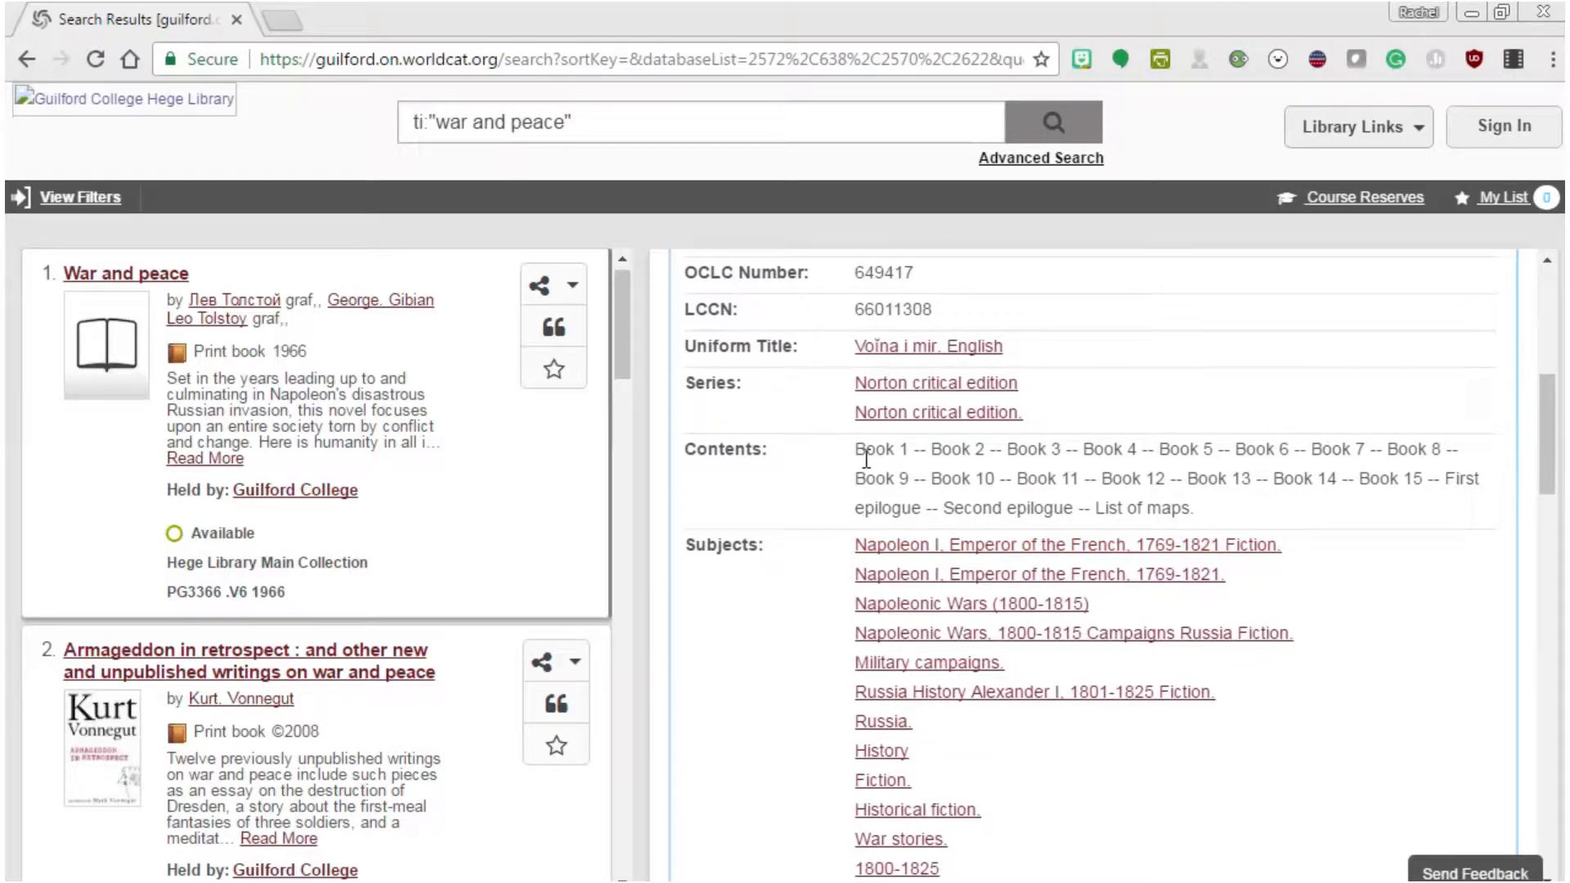
scroll(1294, 541, down, 7)
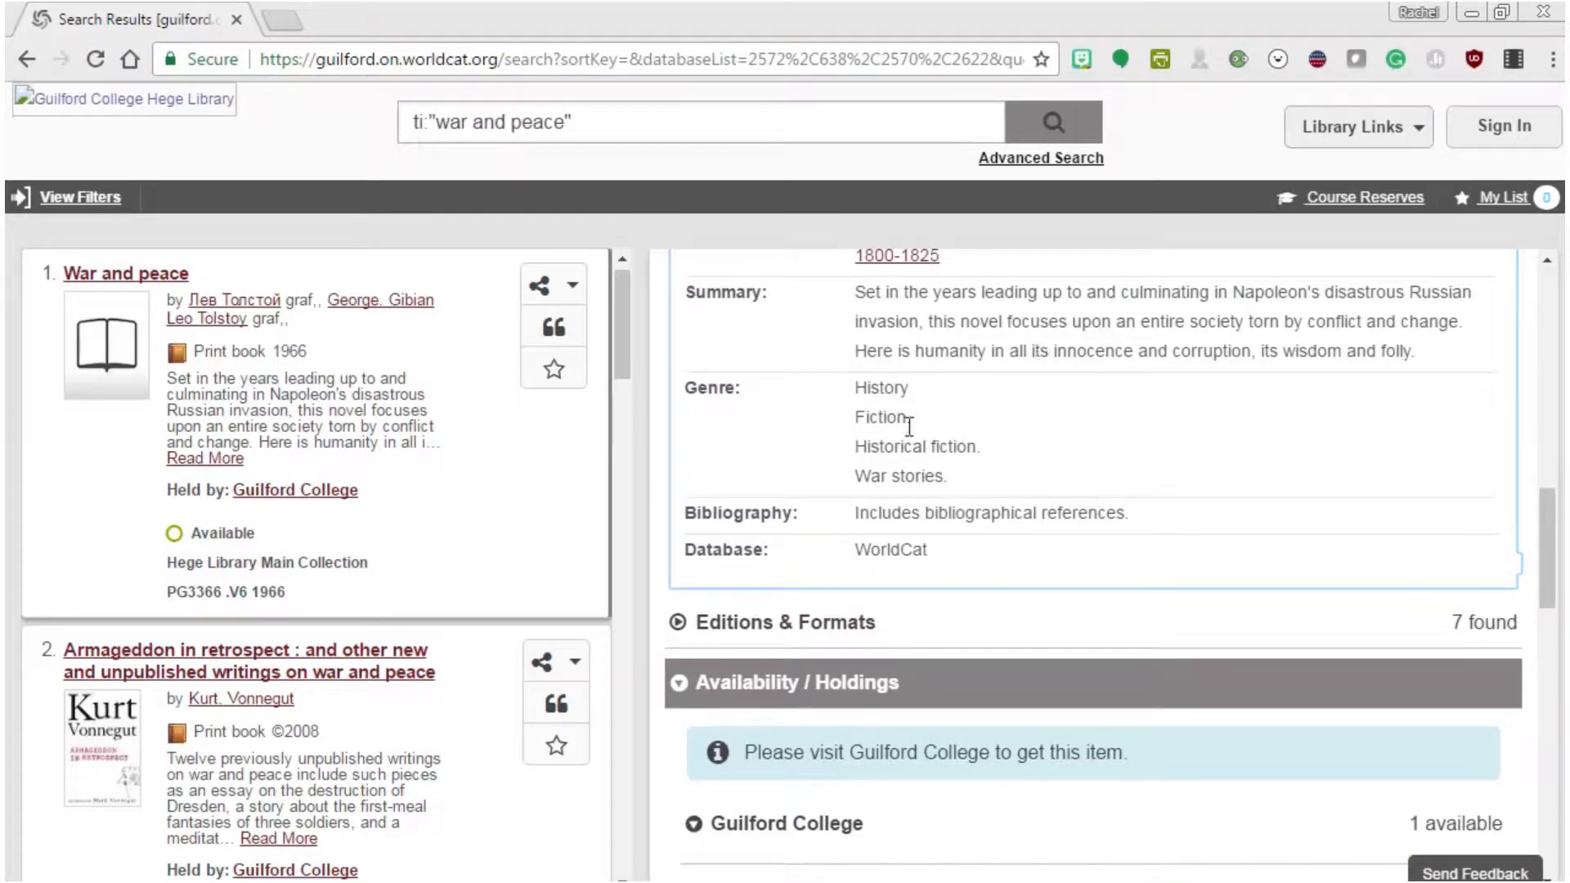
scroll(977, 474, up, 6)
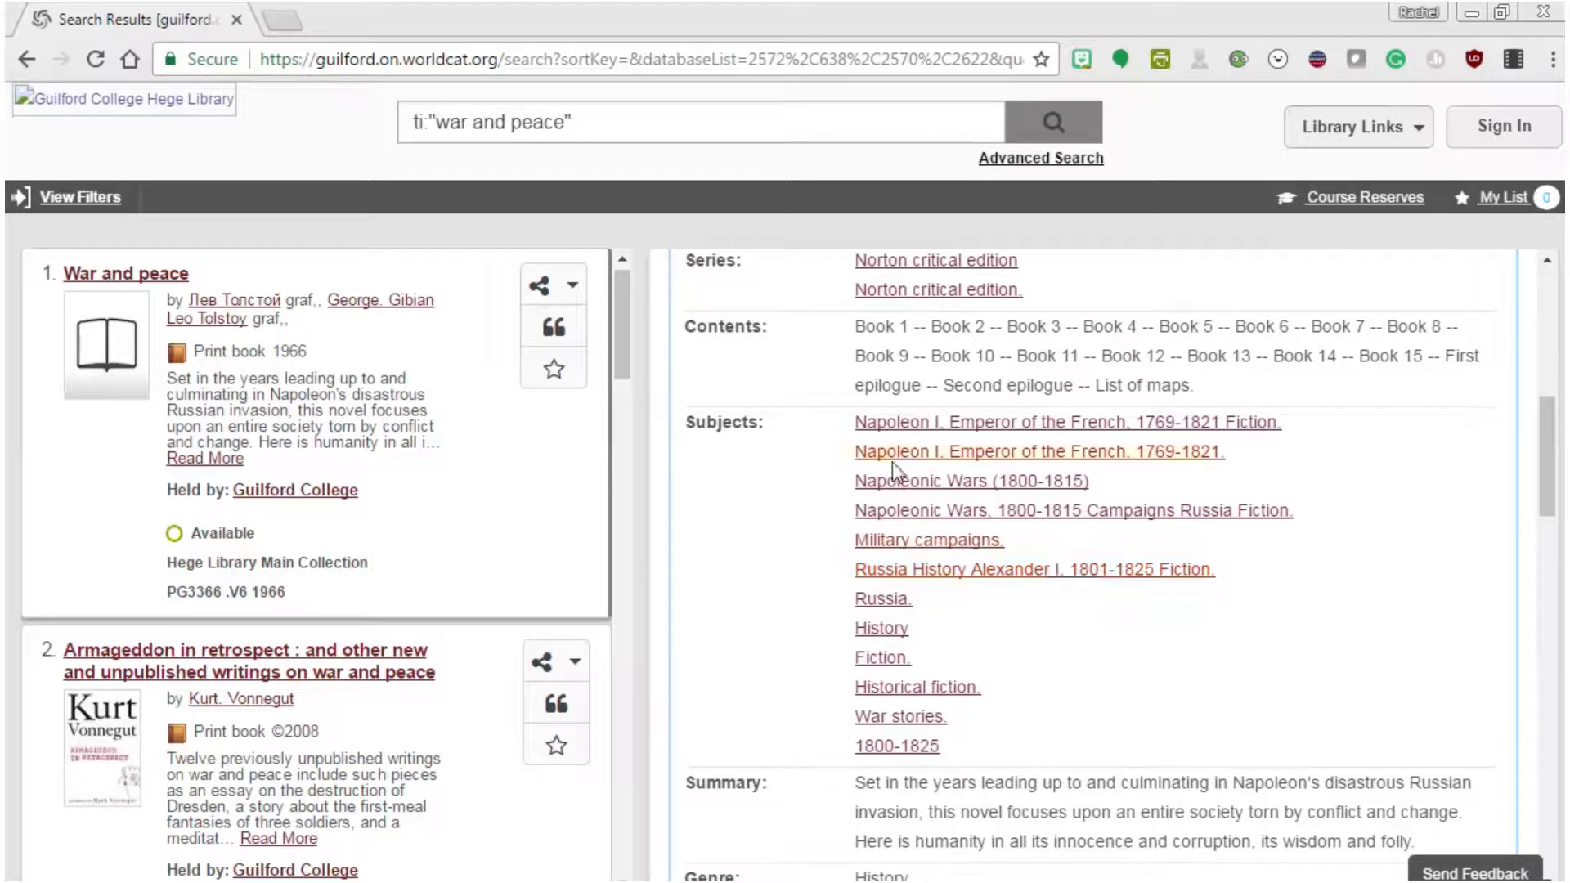
- Search by the book's subject Napoleonic Wars (1800-1815) and limit the results to books at Guilford College
click(920, 490)
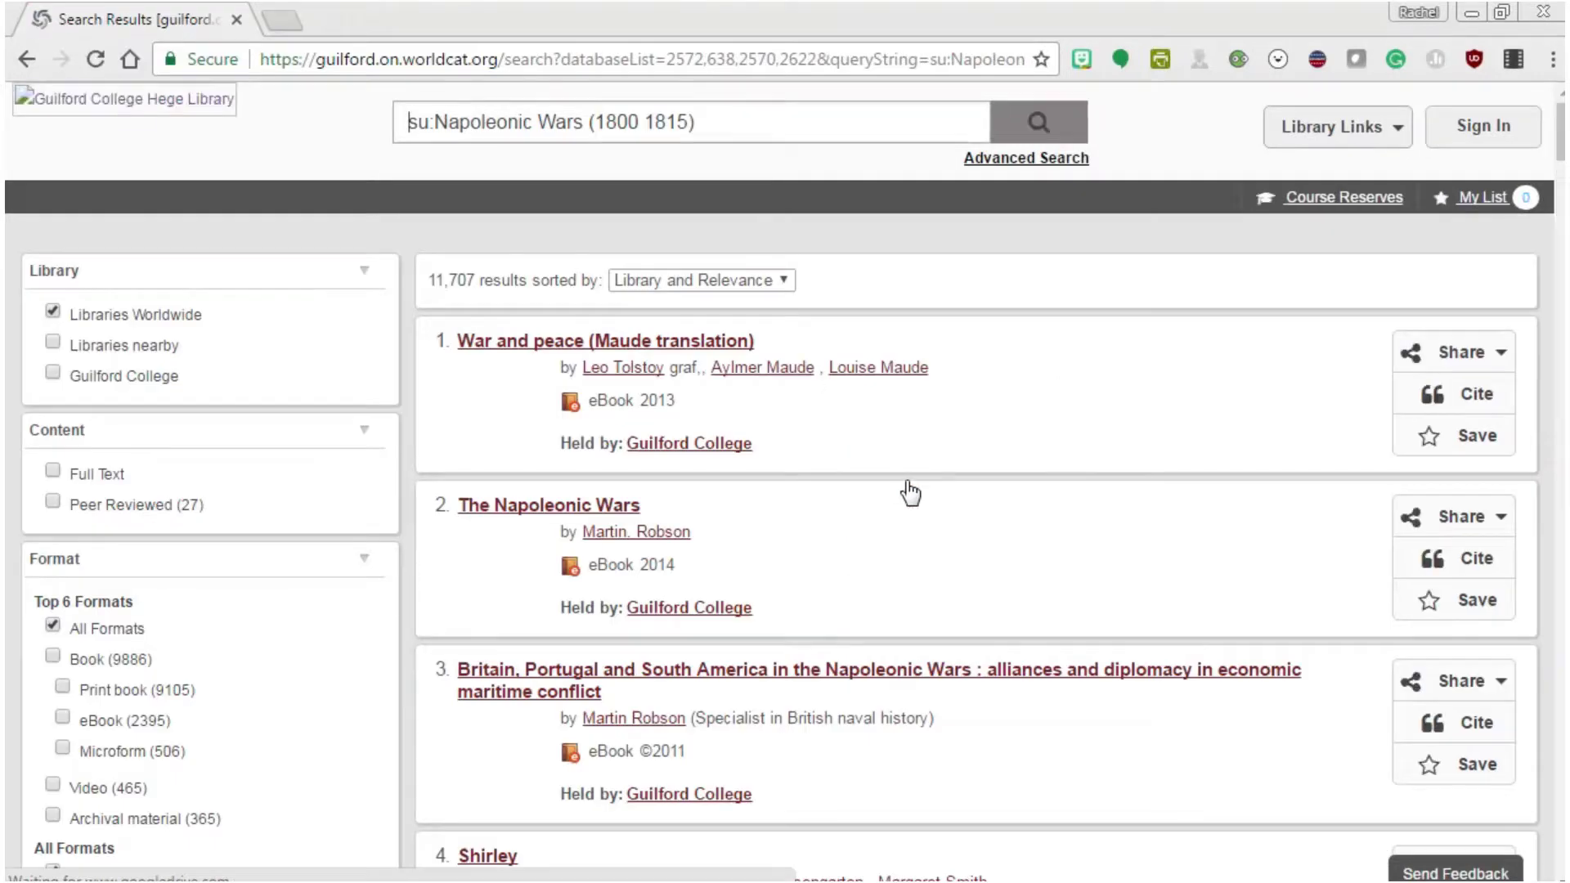
click(757, 128)
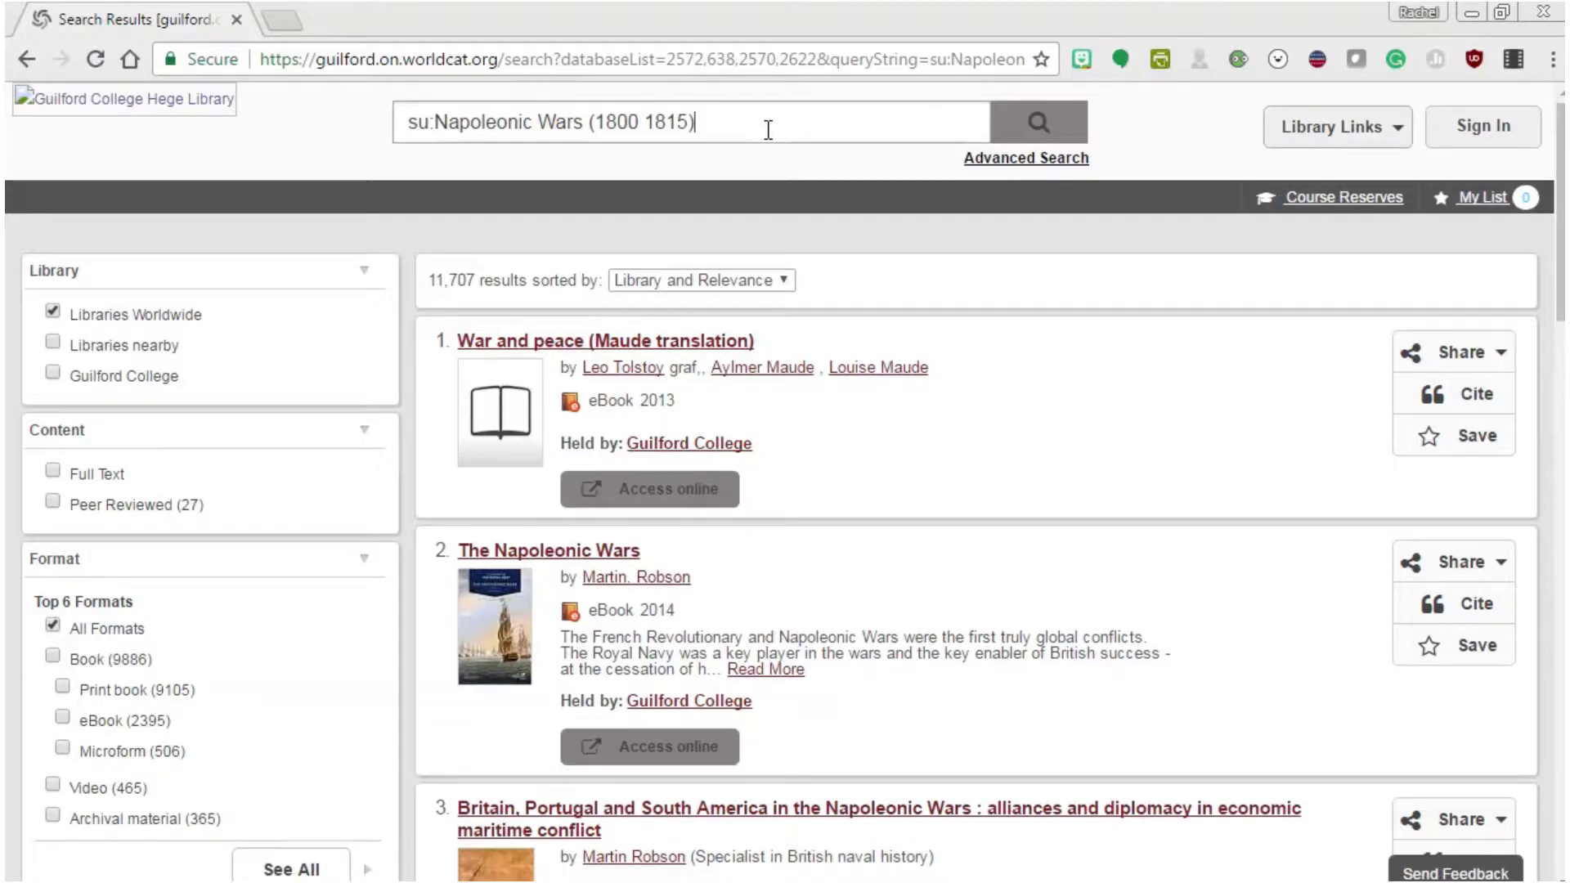
click(51, 374)
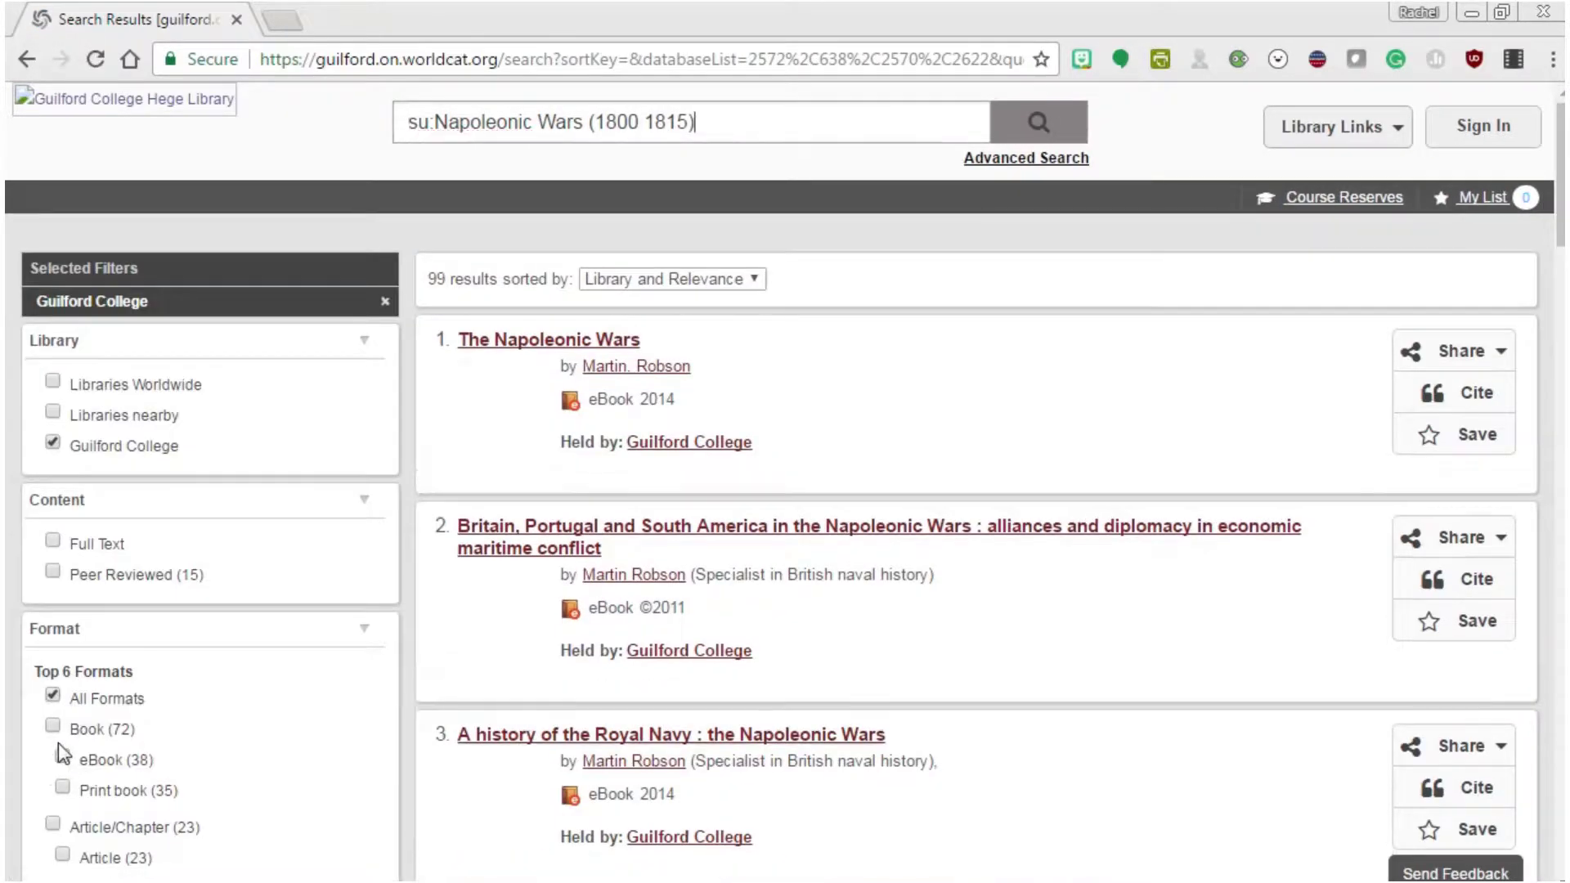
click(61, 754)
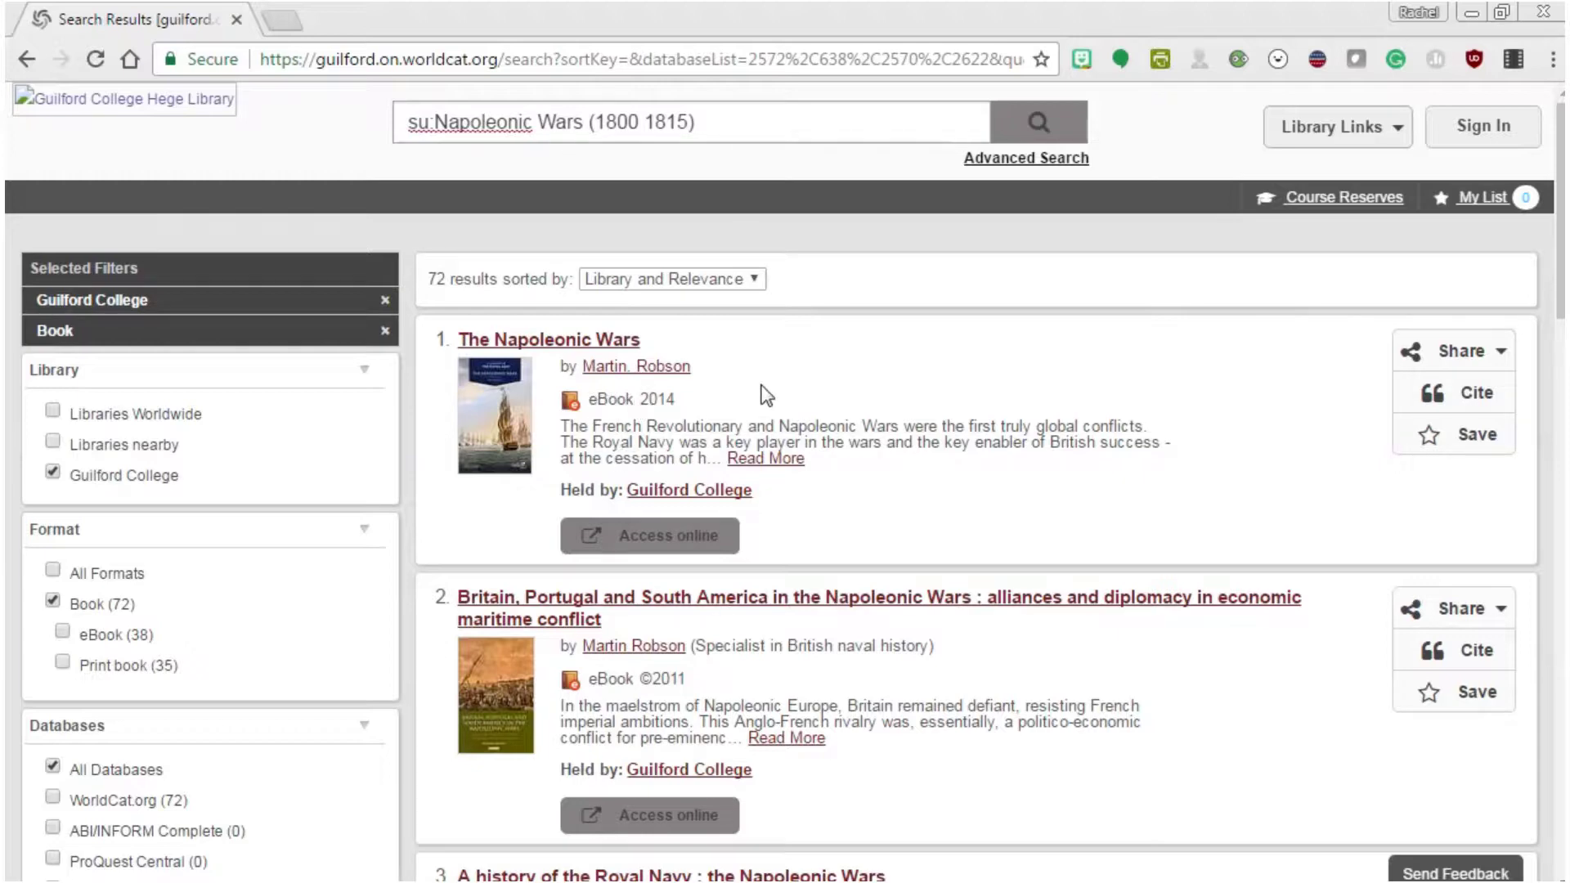
- Open the 2014 eBook The Napoleonic Wars for online reading and page through its opening pages
click(671, 541)
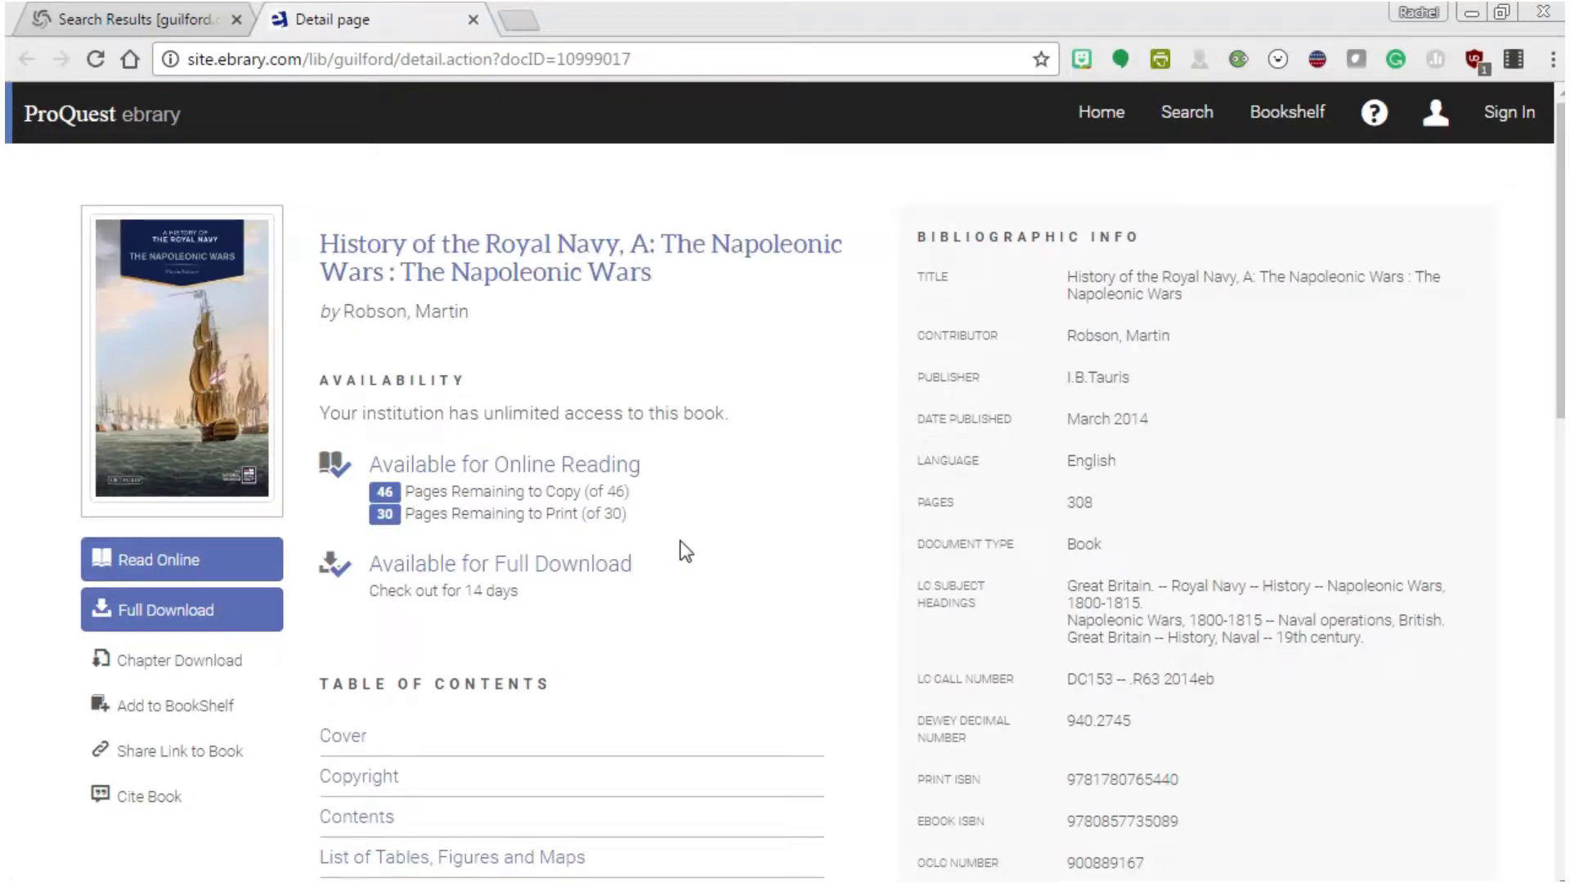
scroll(711, 459, down, 2)
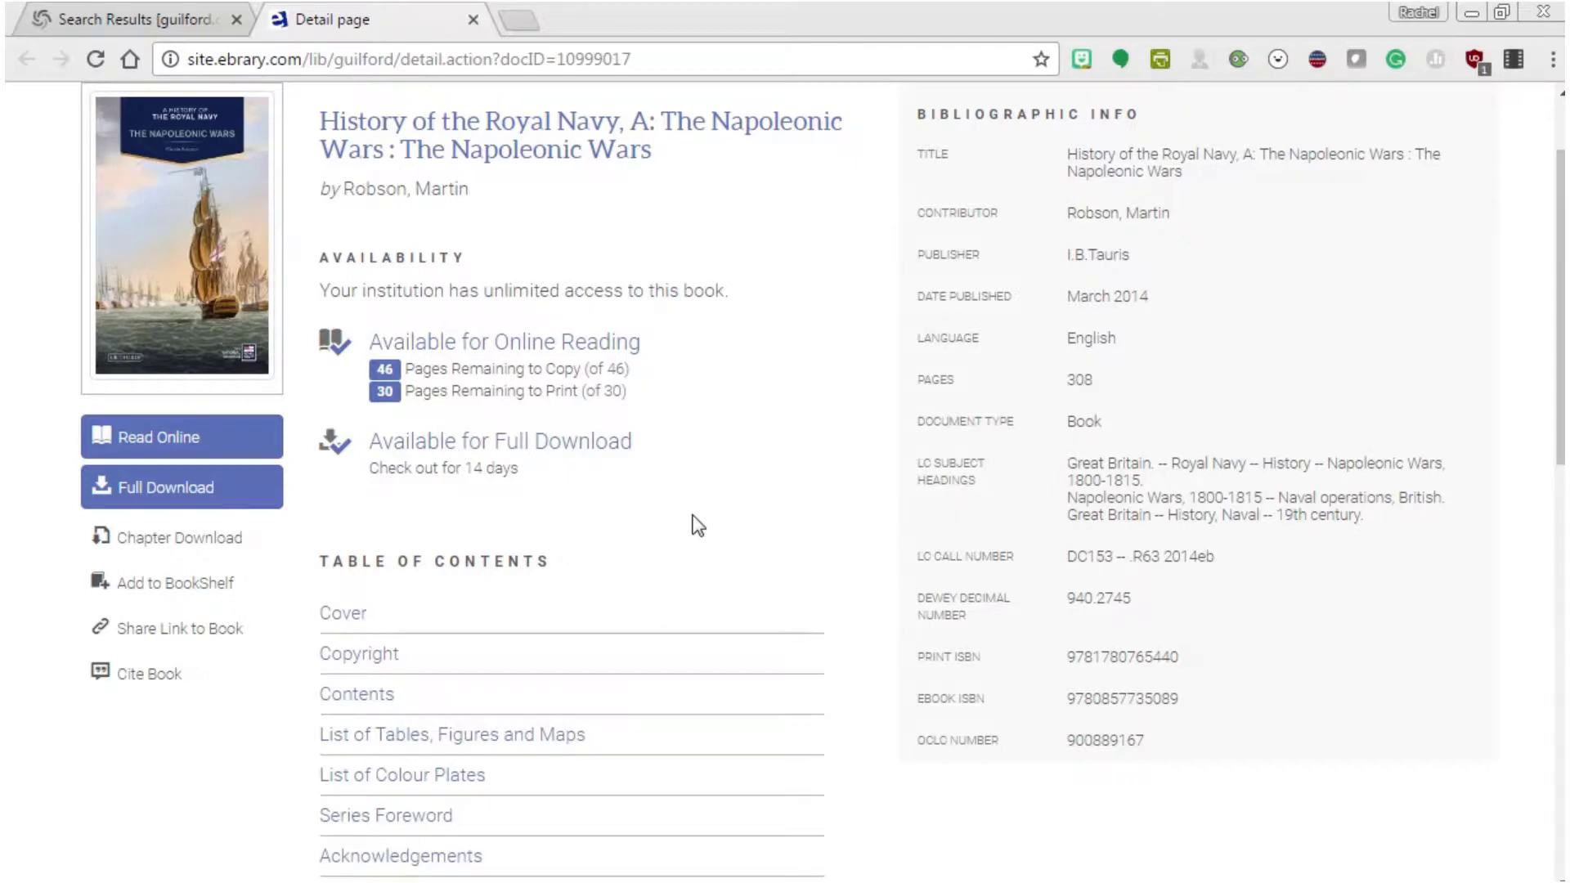
click(236, 445)
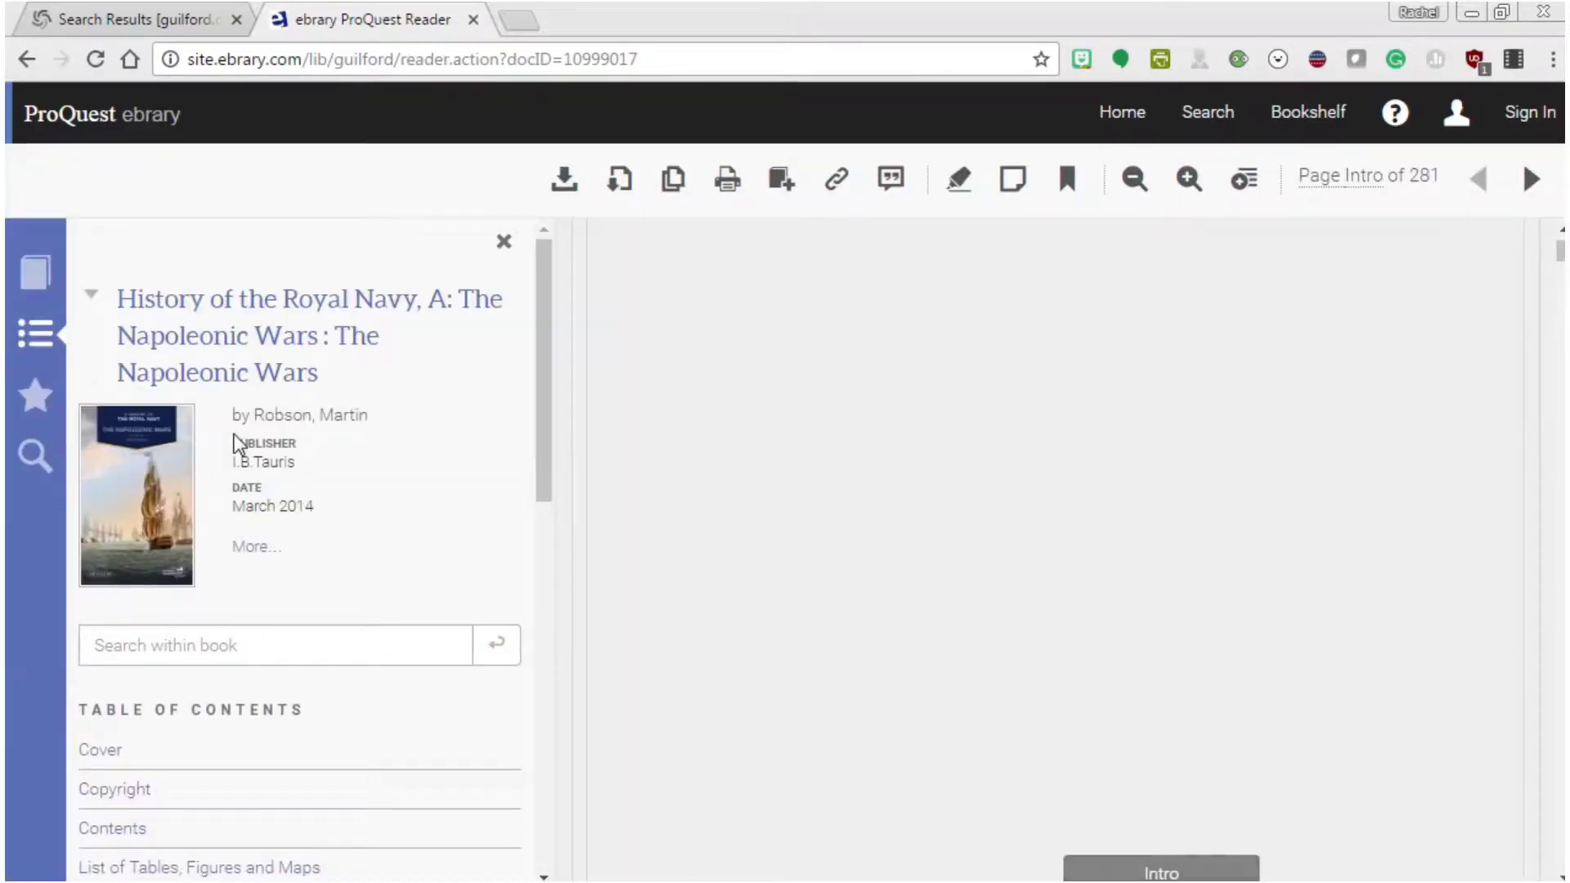
scroll(1132, 489, down, 10)
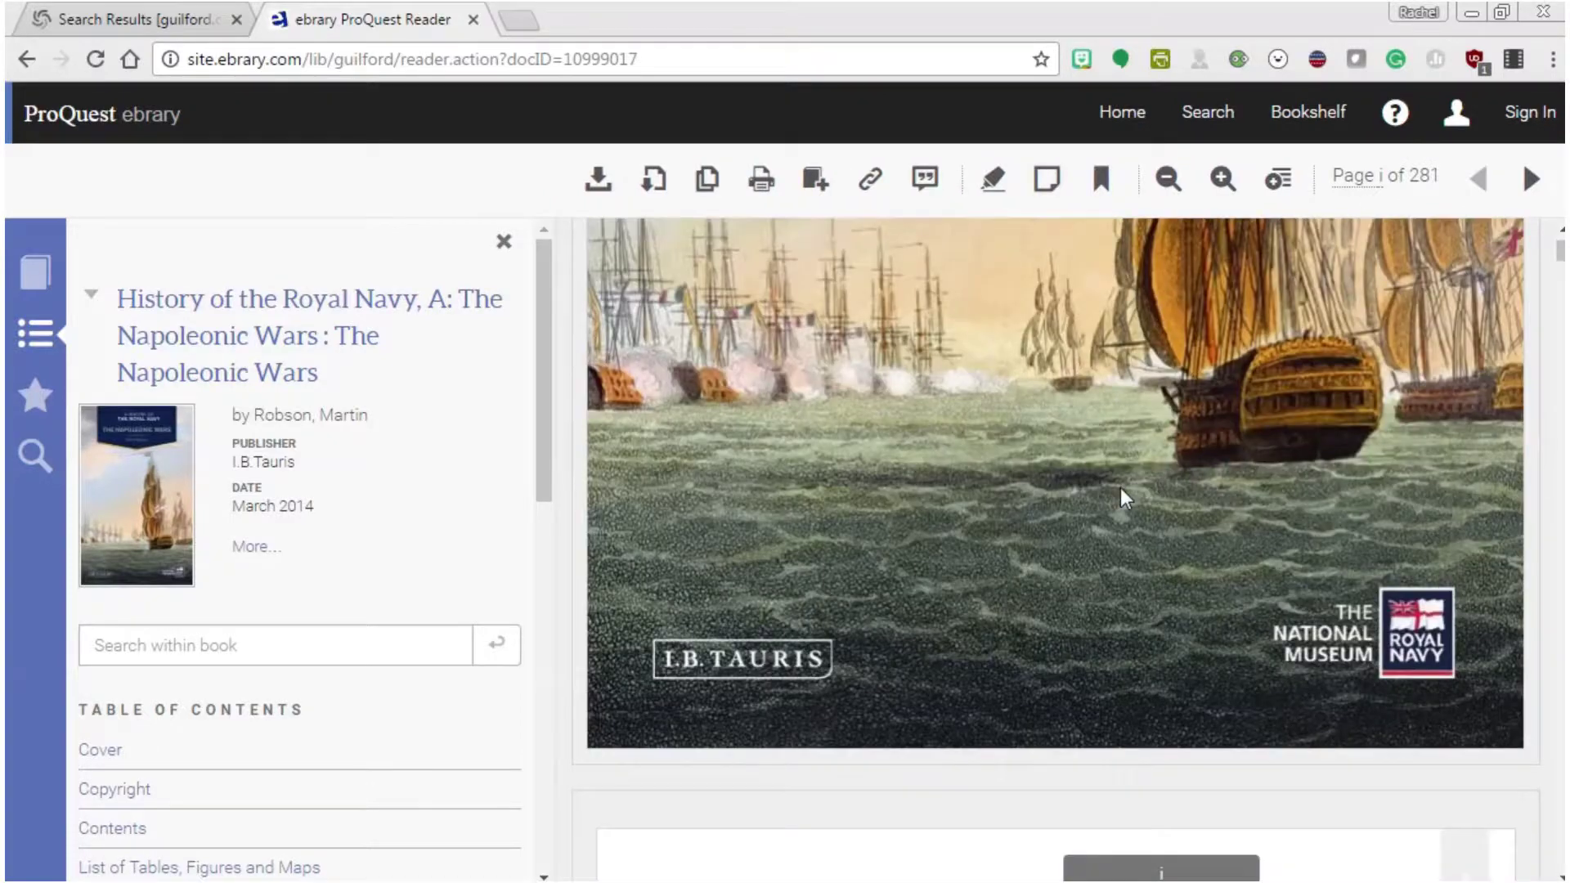
click(1532, 180)
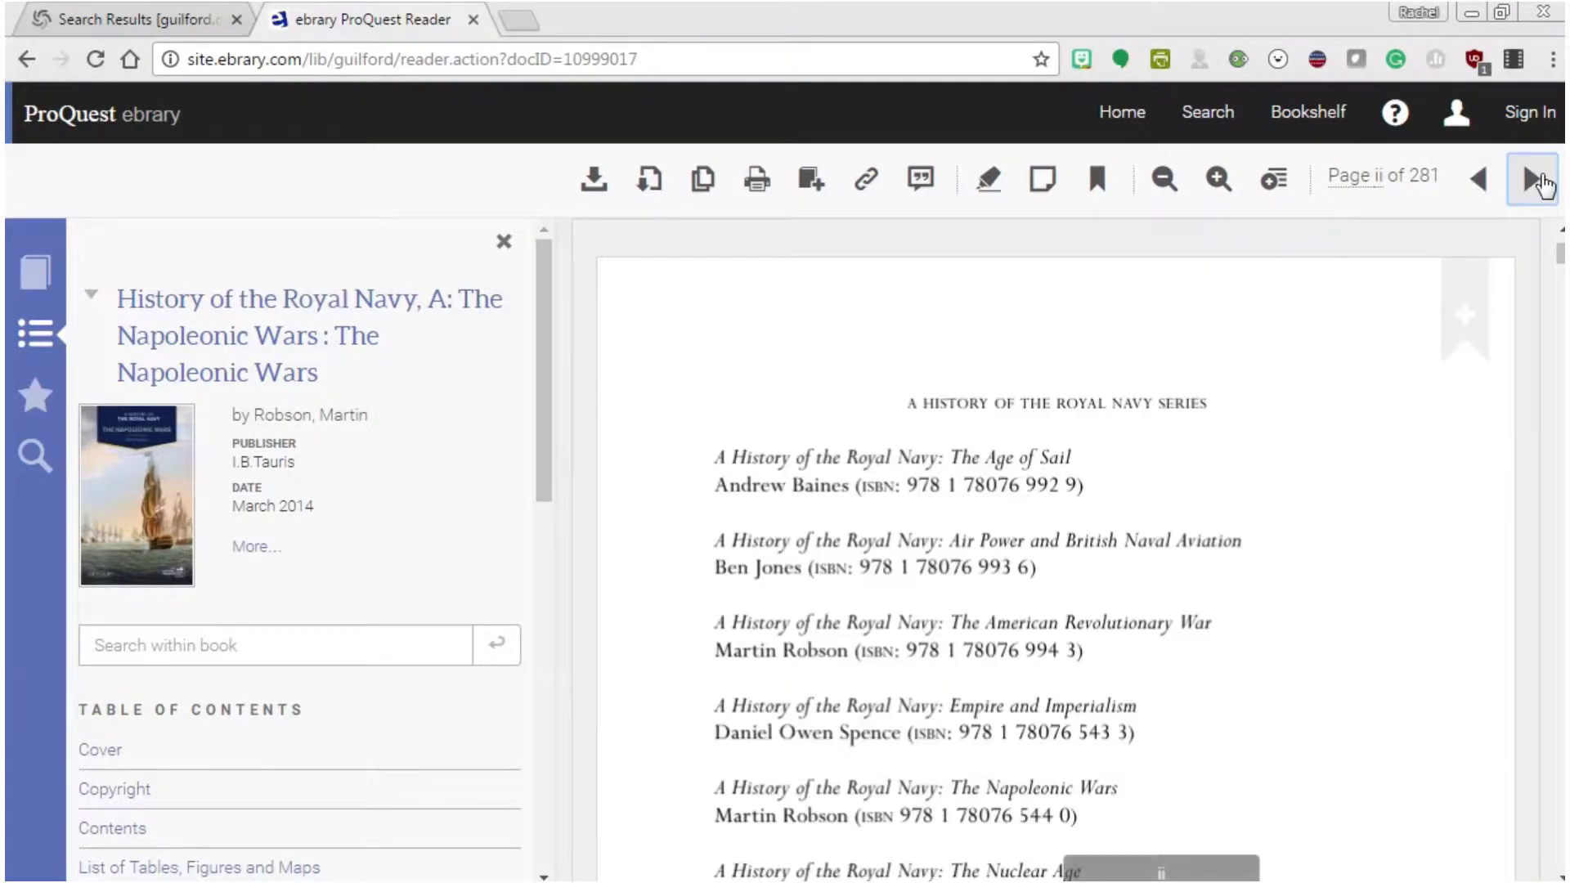
scroll(1202, 599, down, 5)
scroll(1200, 591, down, 10)
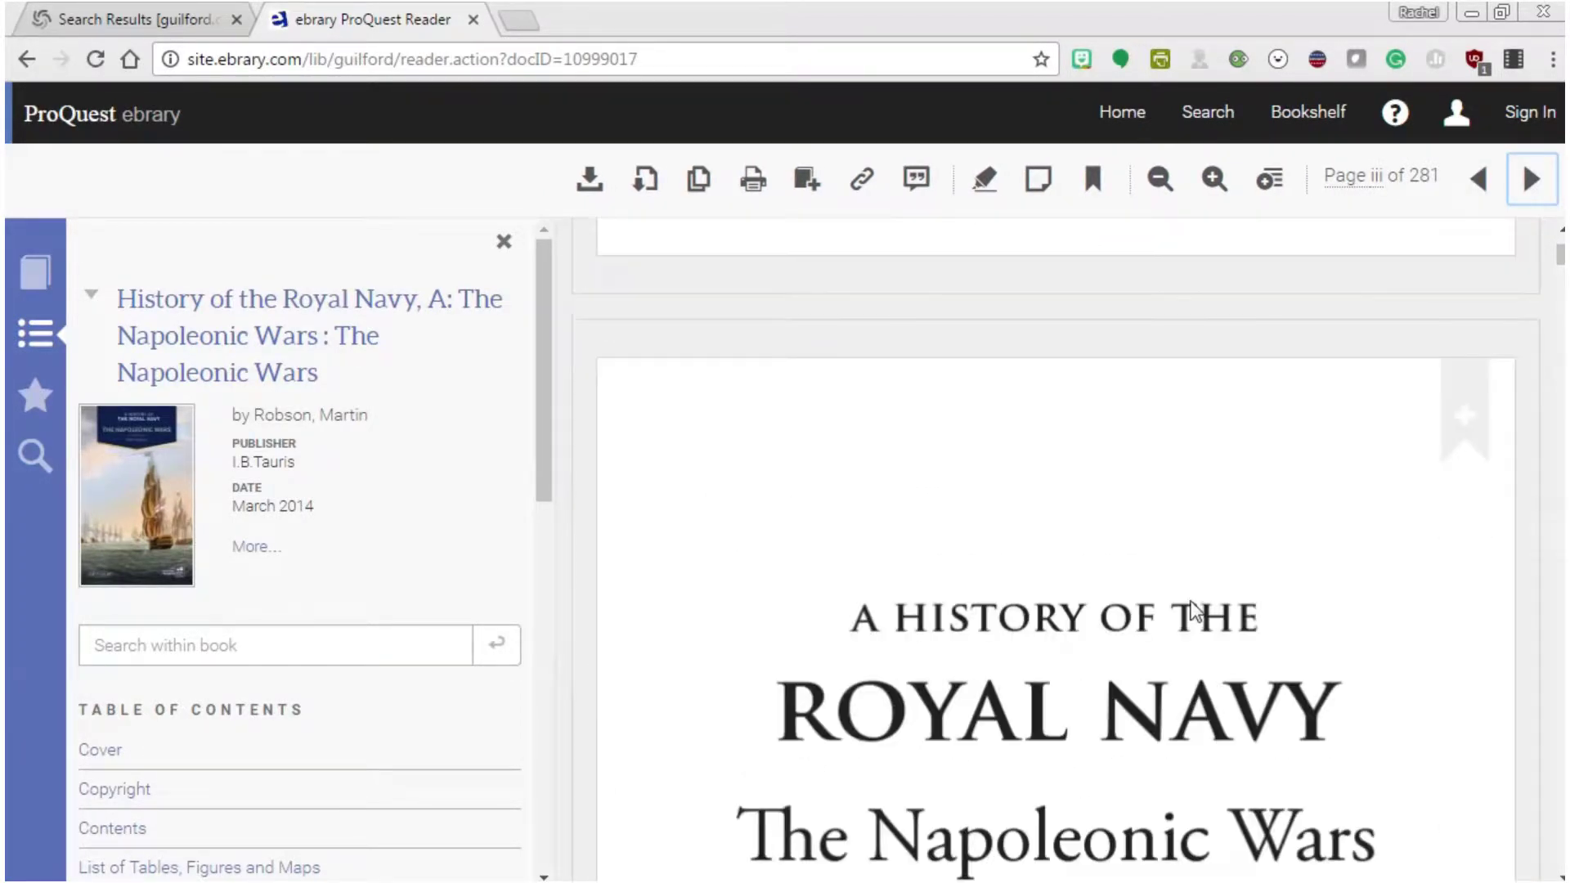
scroll(1189, 603, down, 10)
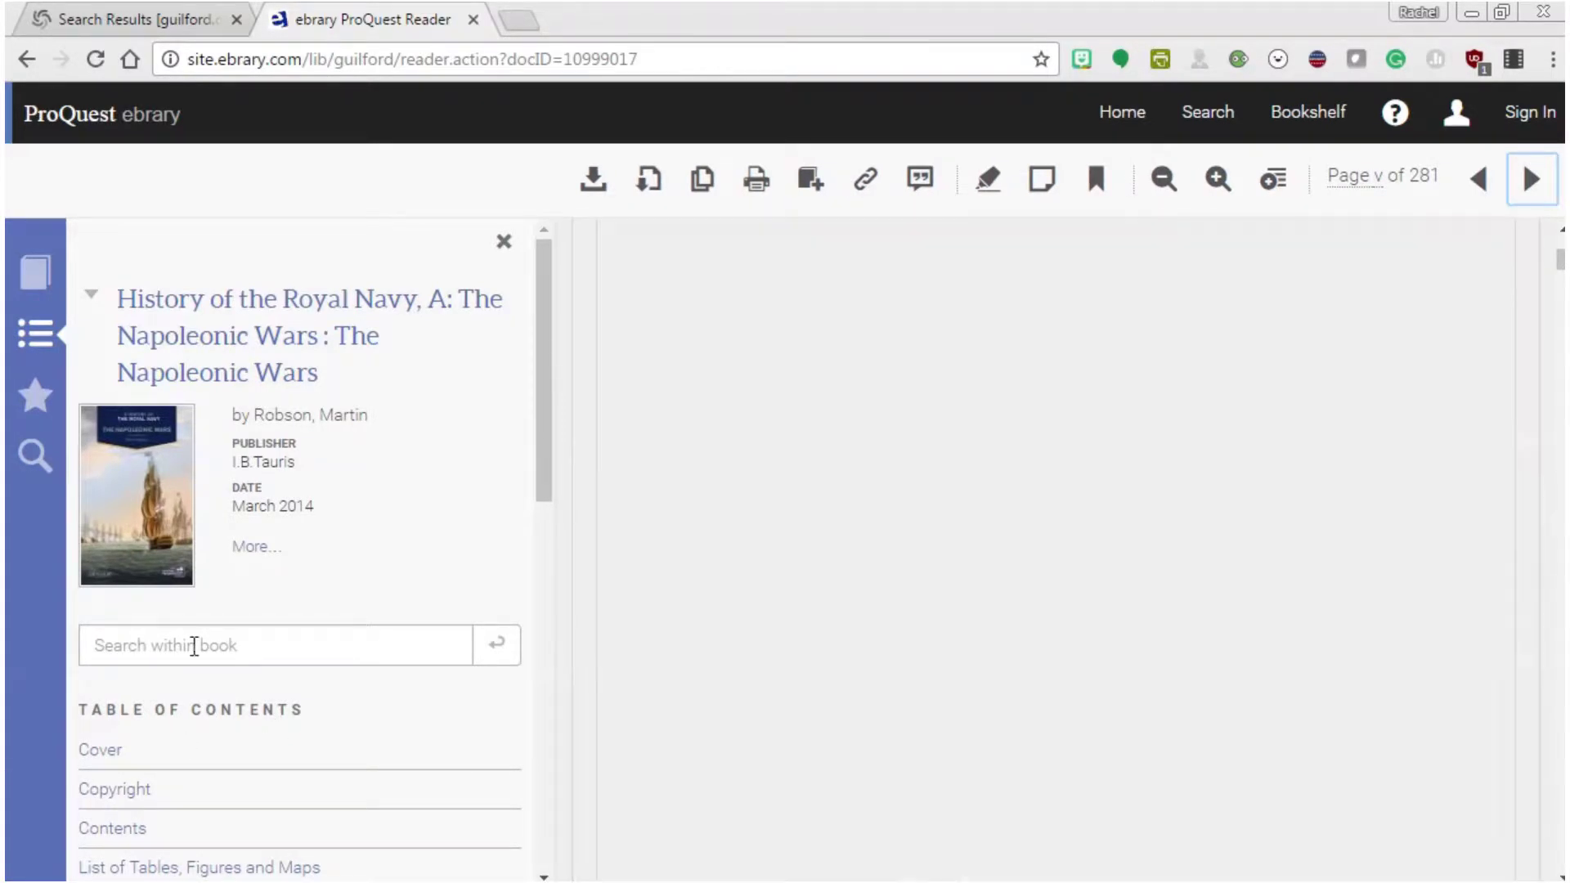
- Search within the book for "napoleon" and review how the matches are spread across the chapters
click(372, 652)
text(na)
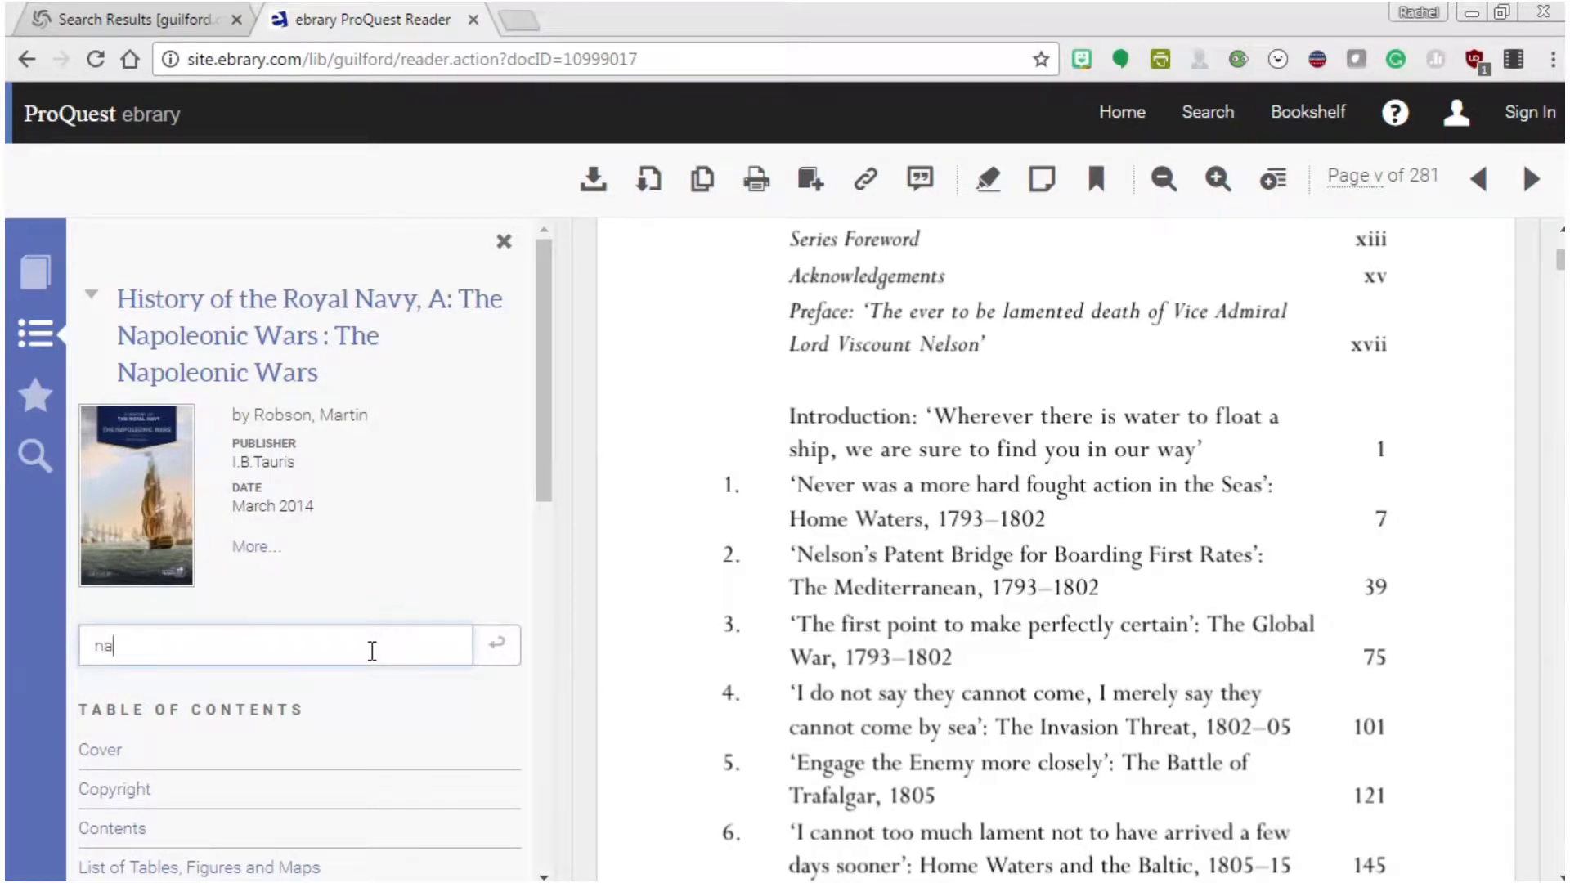
text(poloen)
key(BackSpace)
key(BackSpace)
text(eon)
key(Return)
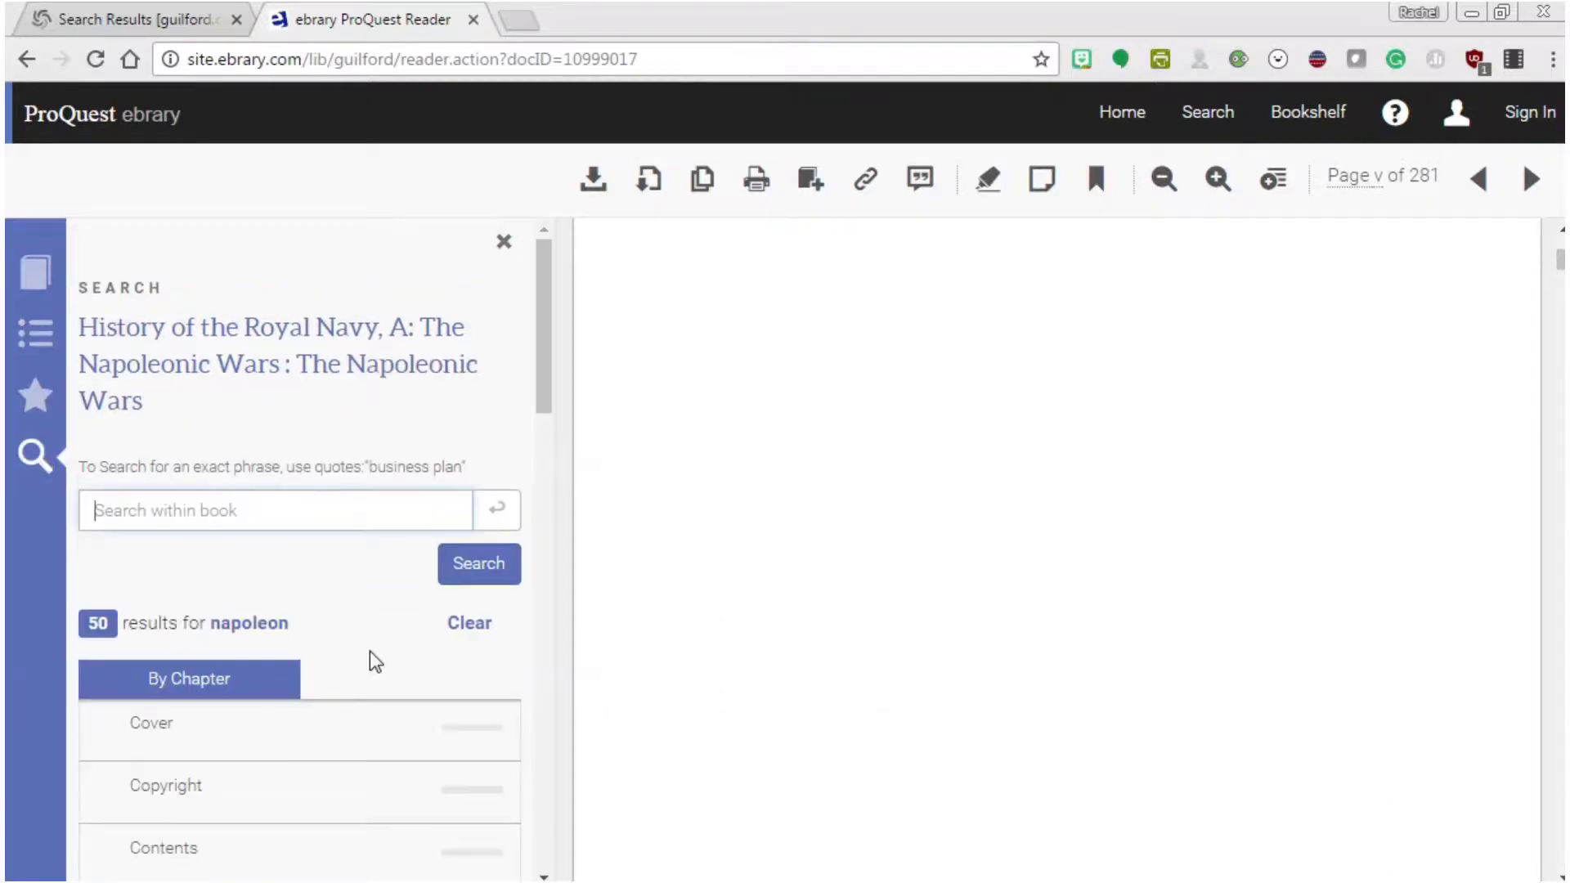
scroll(370, 651, down, 6)
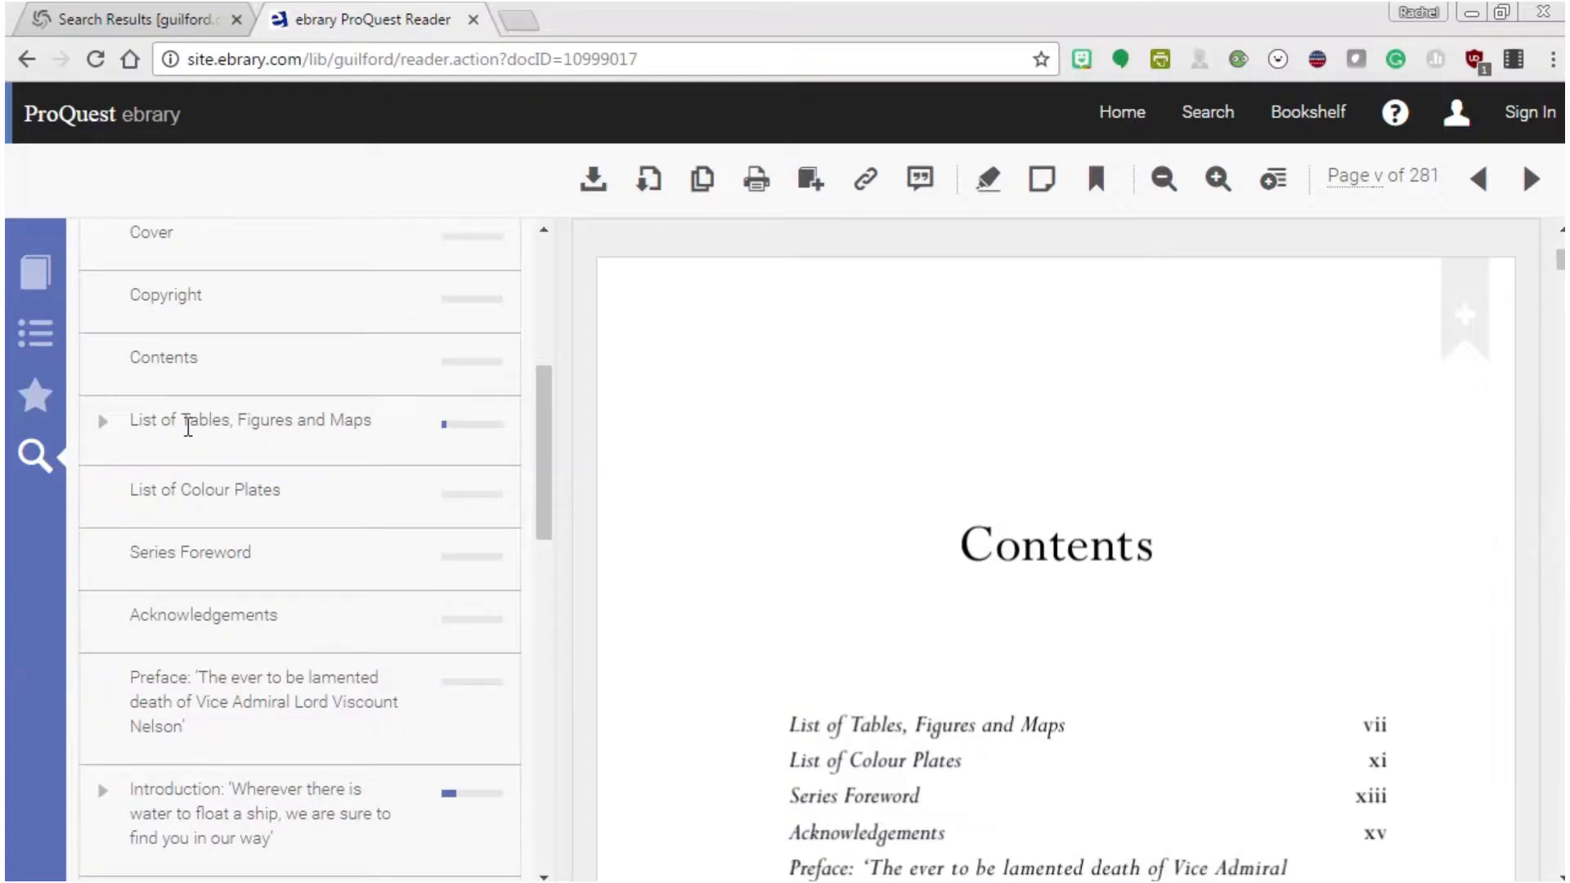
scroll(224, 424, down, 5)
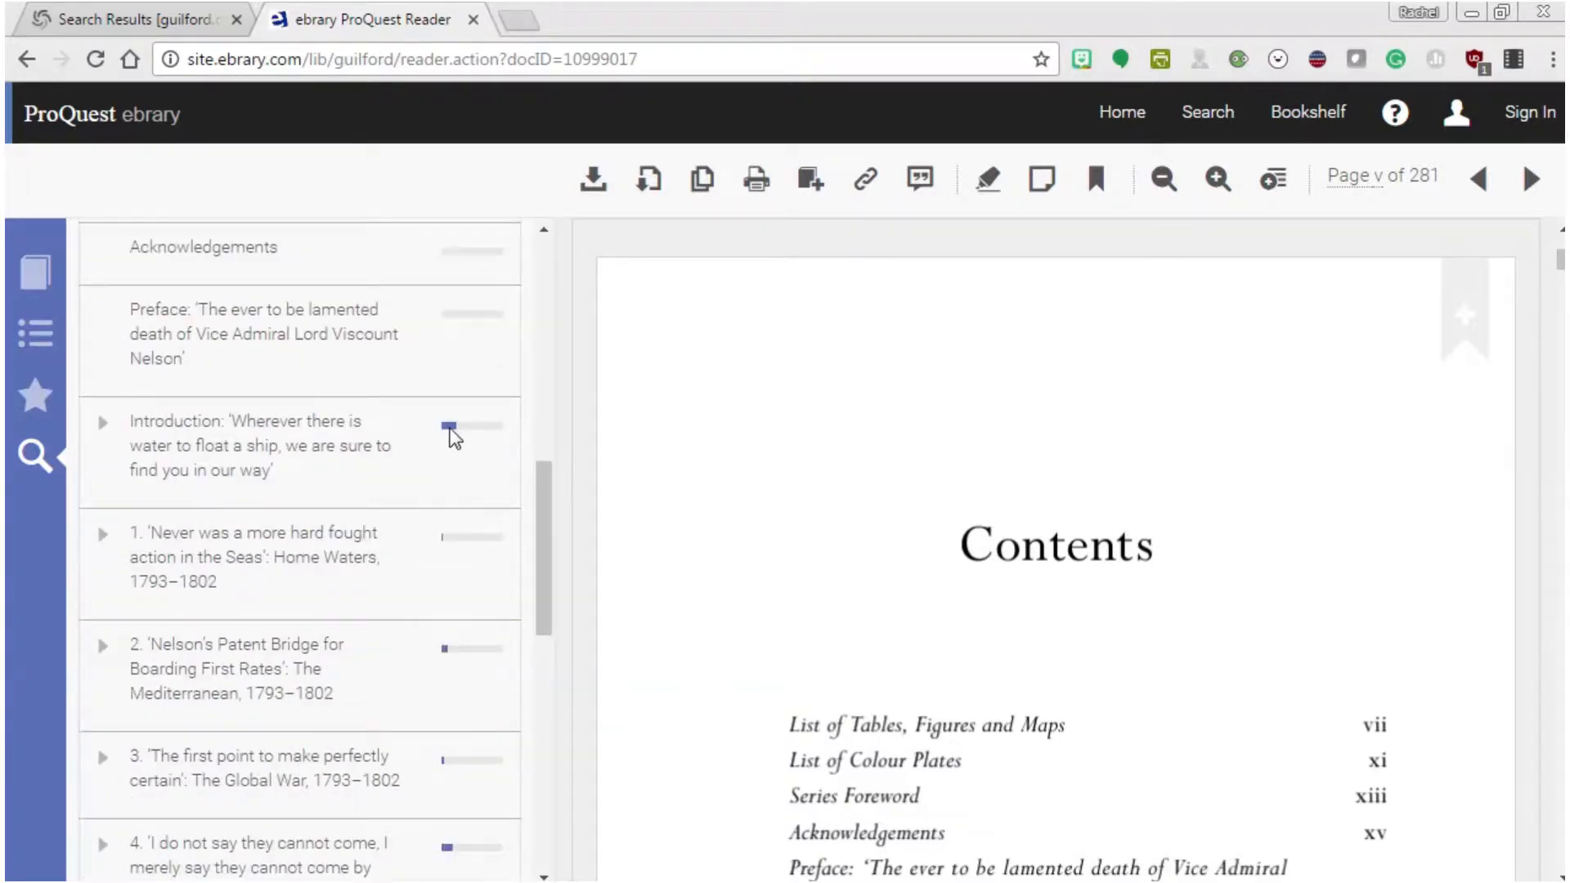
scroll(434, 565, down, 2)
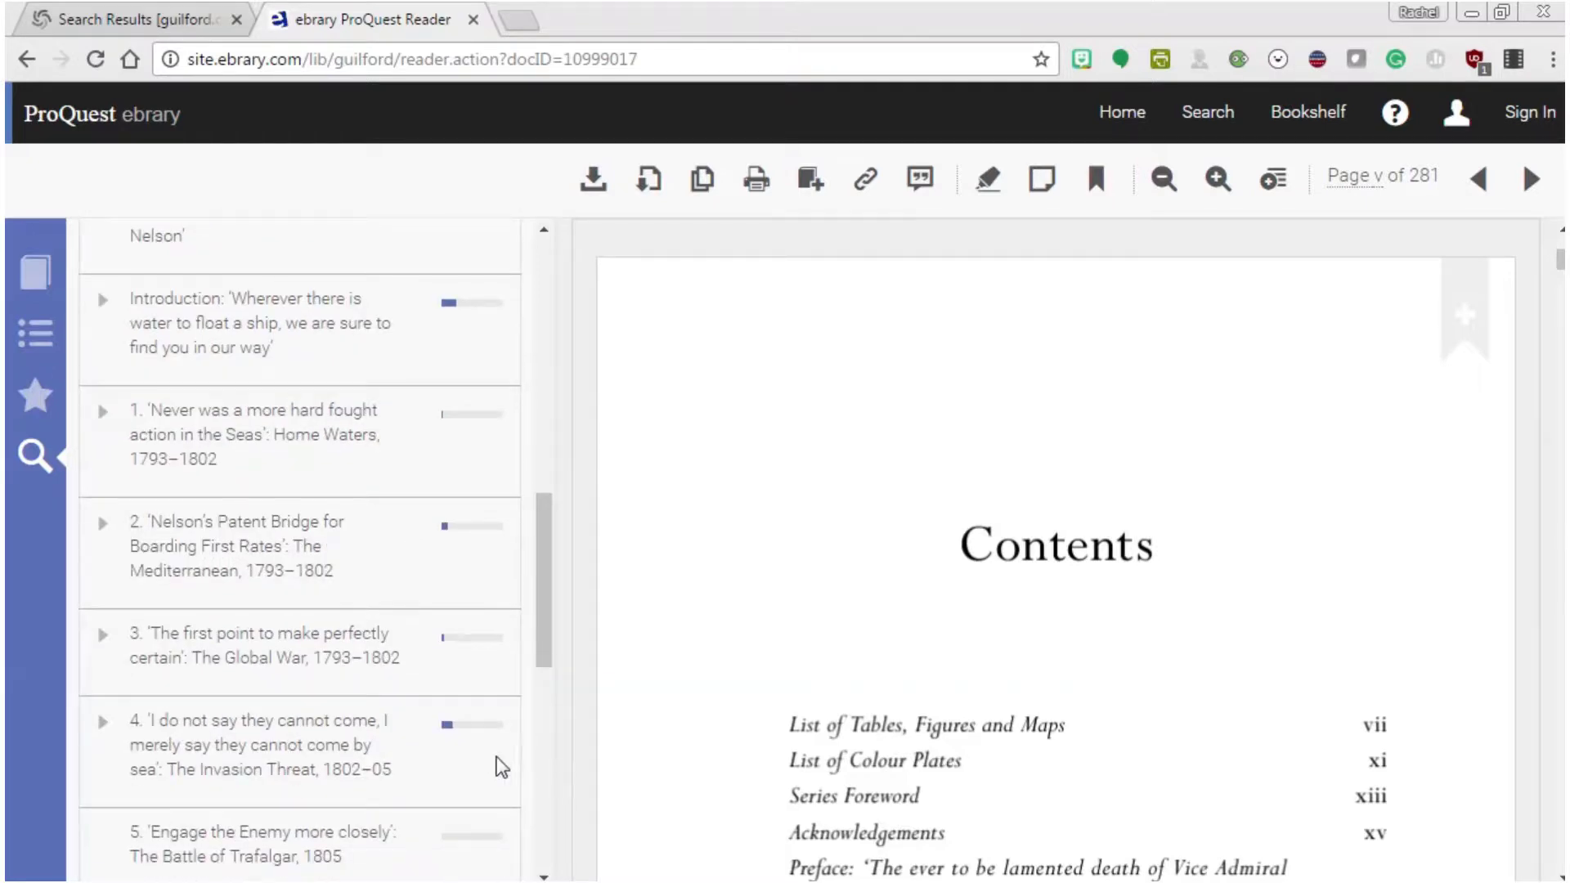
scroll(472, 759, down, 8)
scroll(473, 759, down, 3)
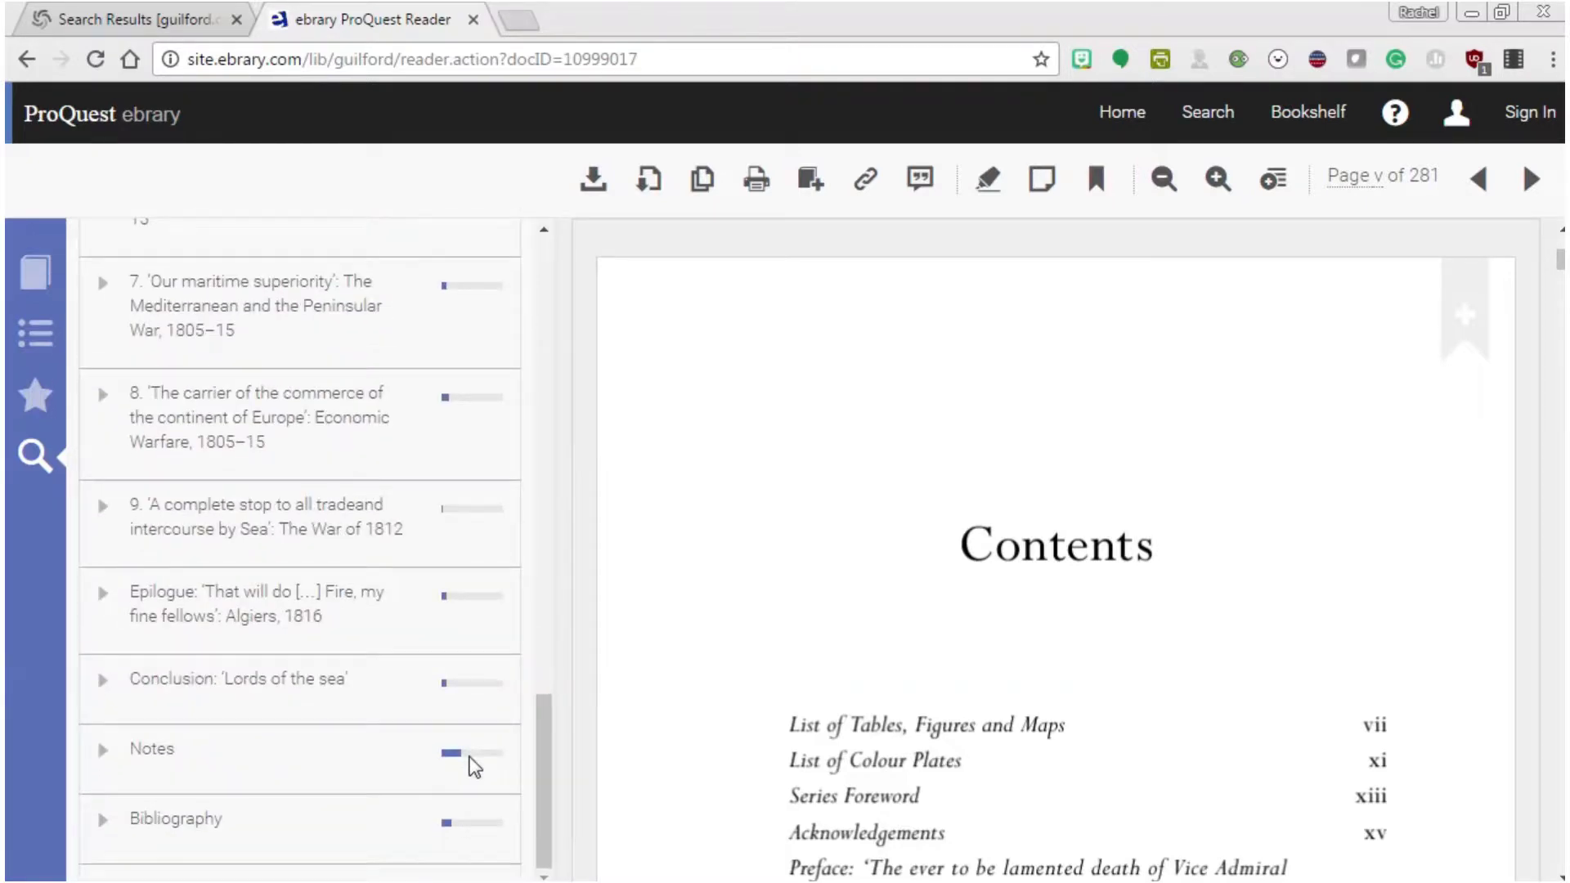
- Review the "napoleon" matches chapter by chapter and clear the search within the book
scroll(409, 765, up, 12)
scroll(282, 536, up, 2)
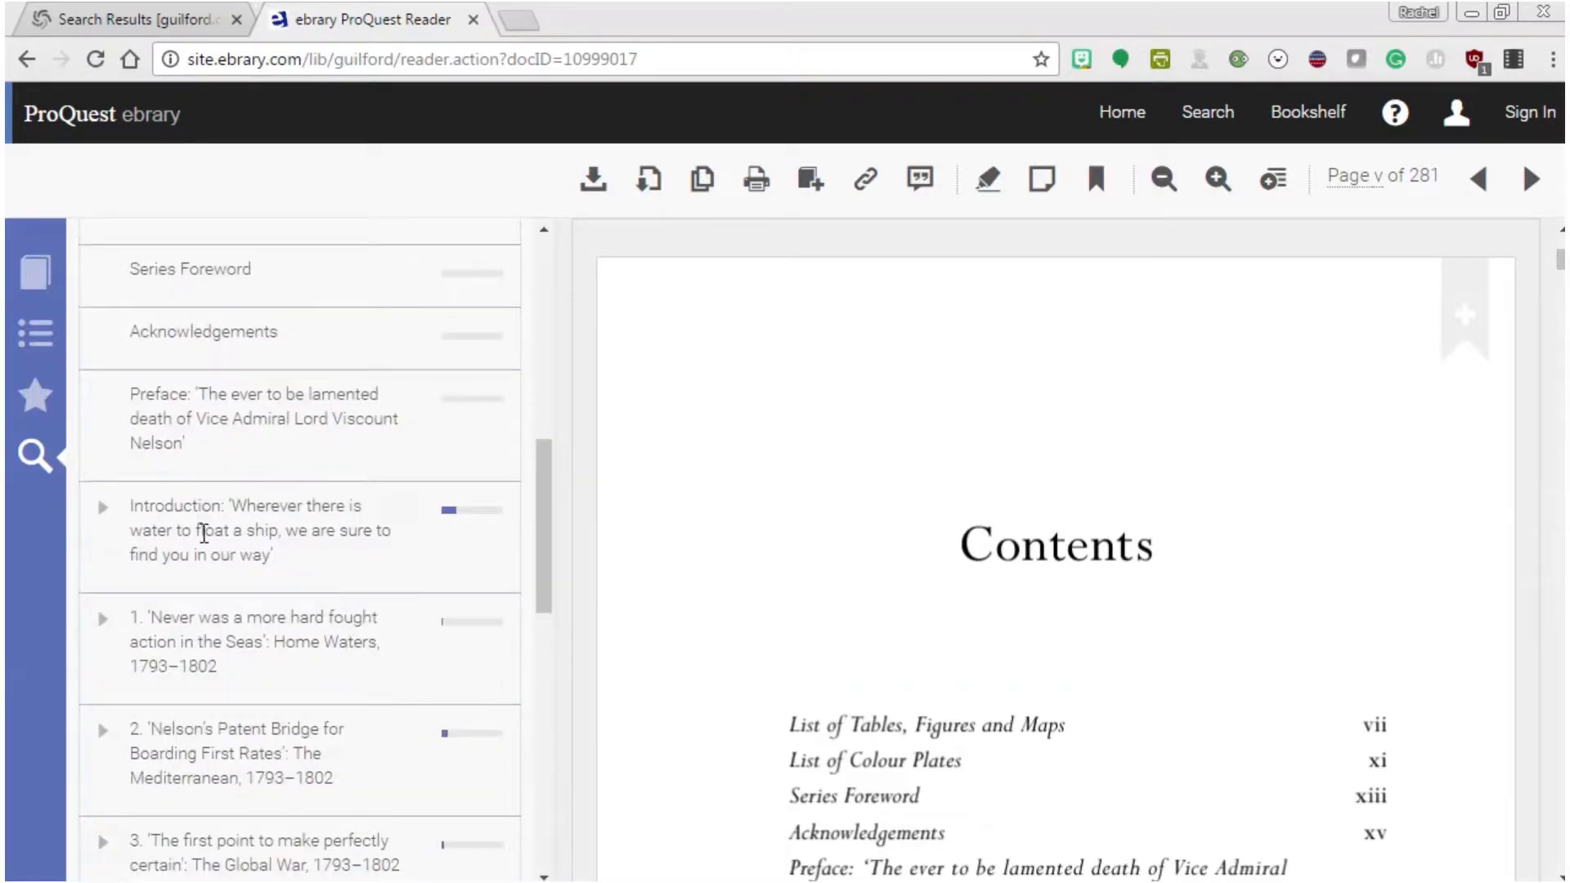
scroll(282, 666, down, 6)
scroll(294, 675, down, 5)
scroll(328, 564, up, 3)
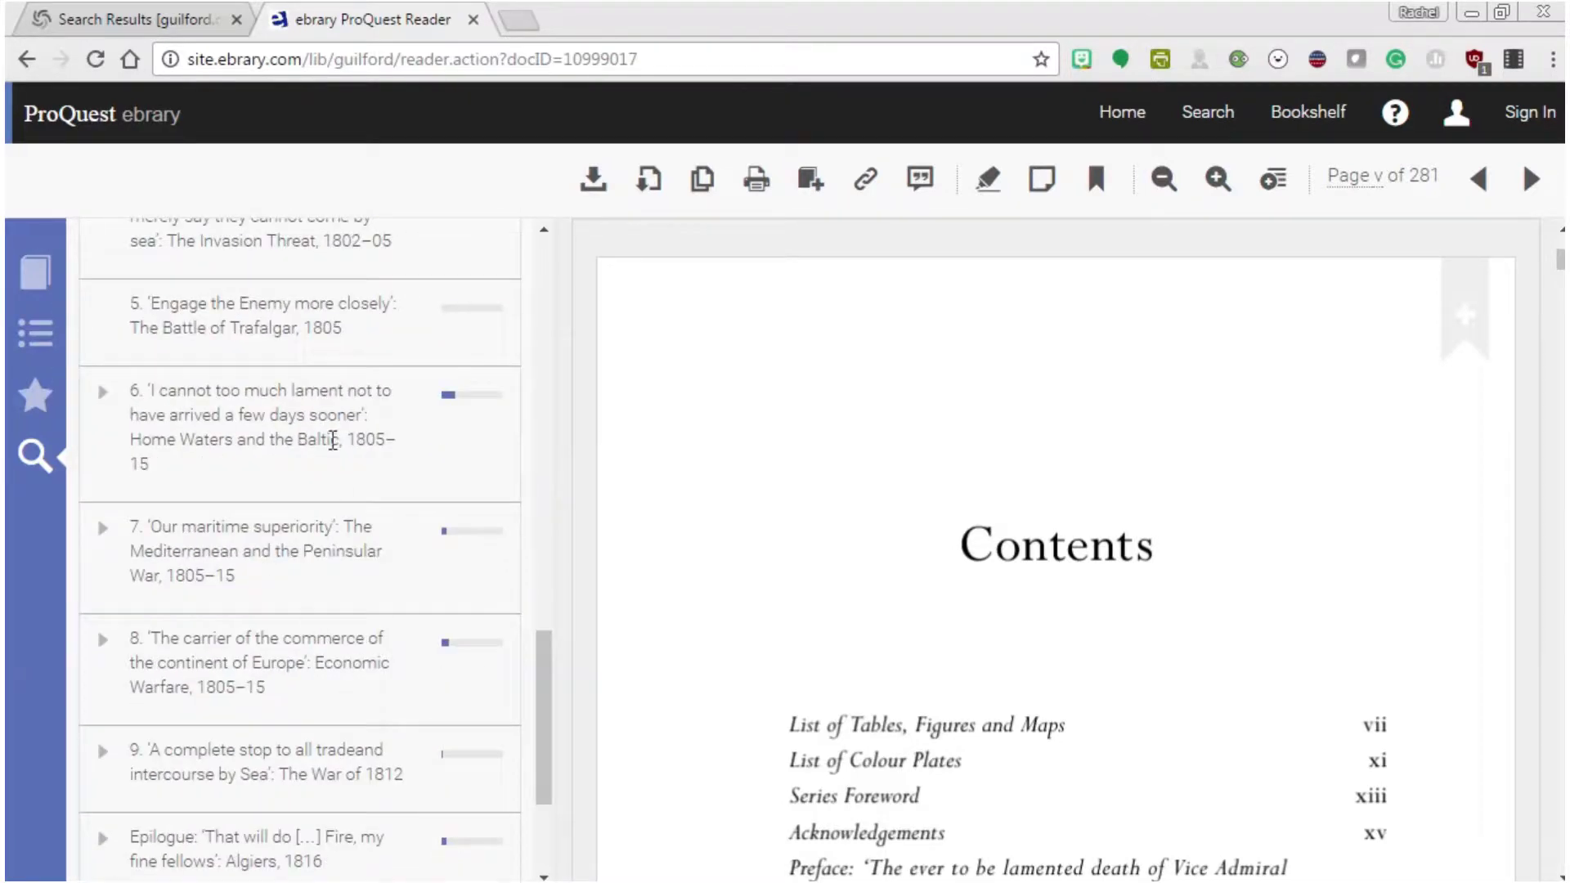
scroll(246, 589, up, 15)
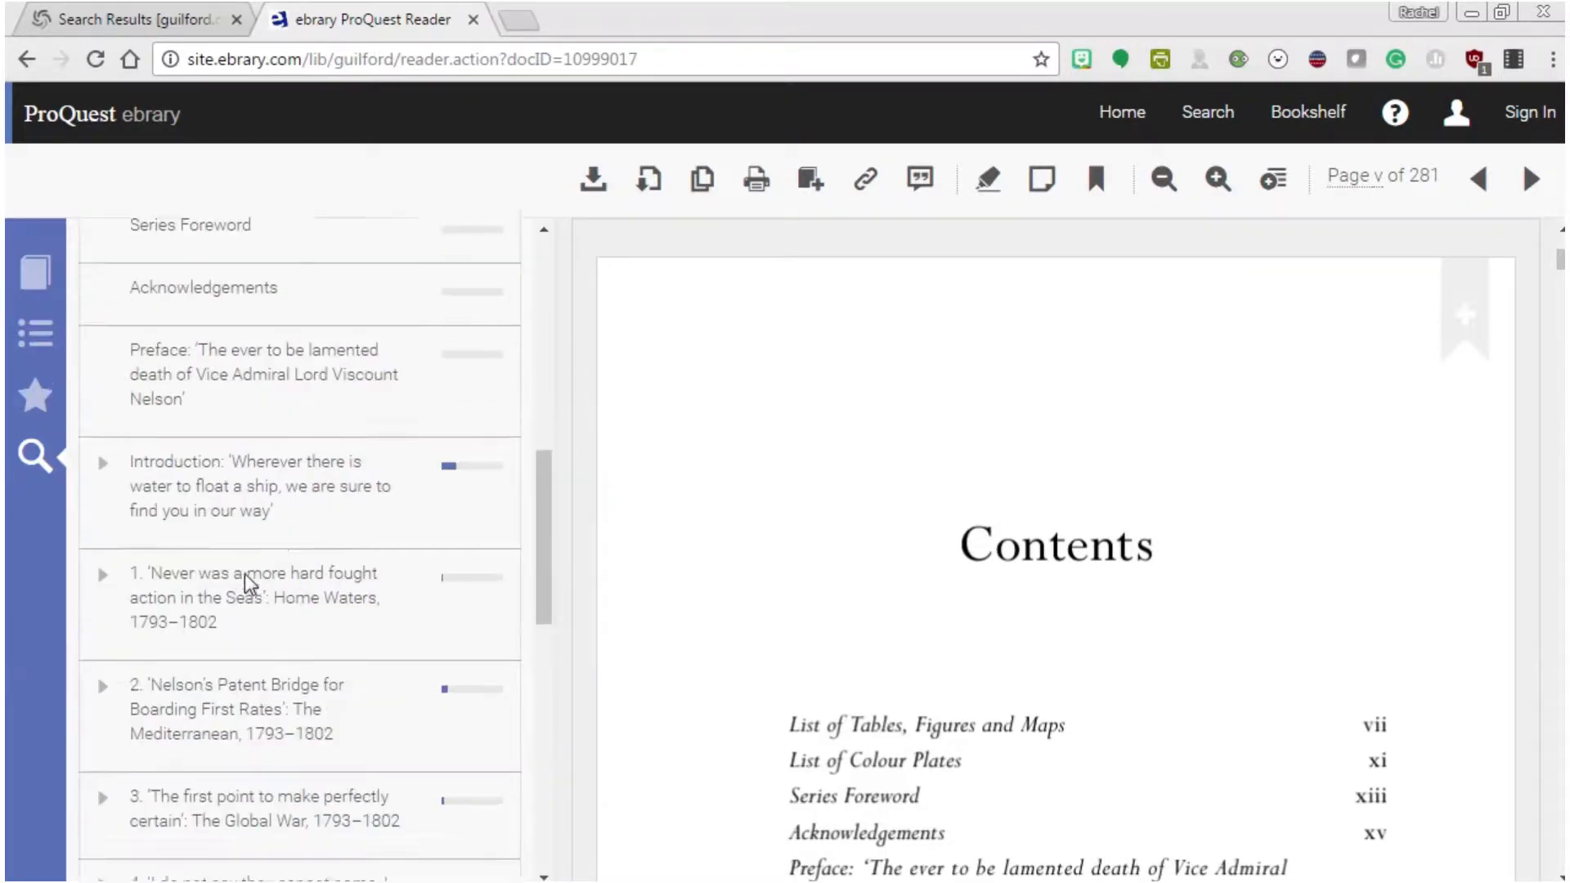
scroll(285, 583, up, 1)
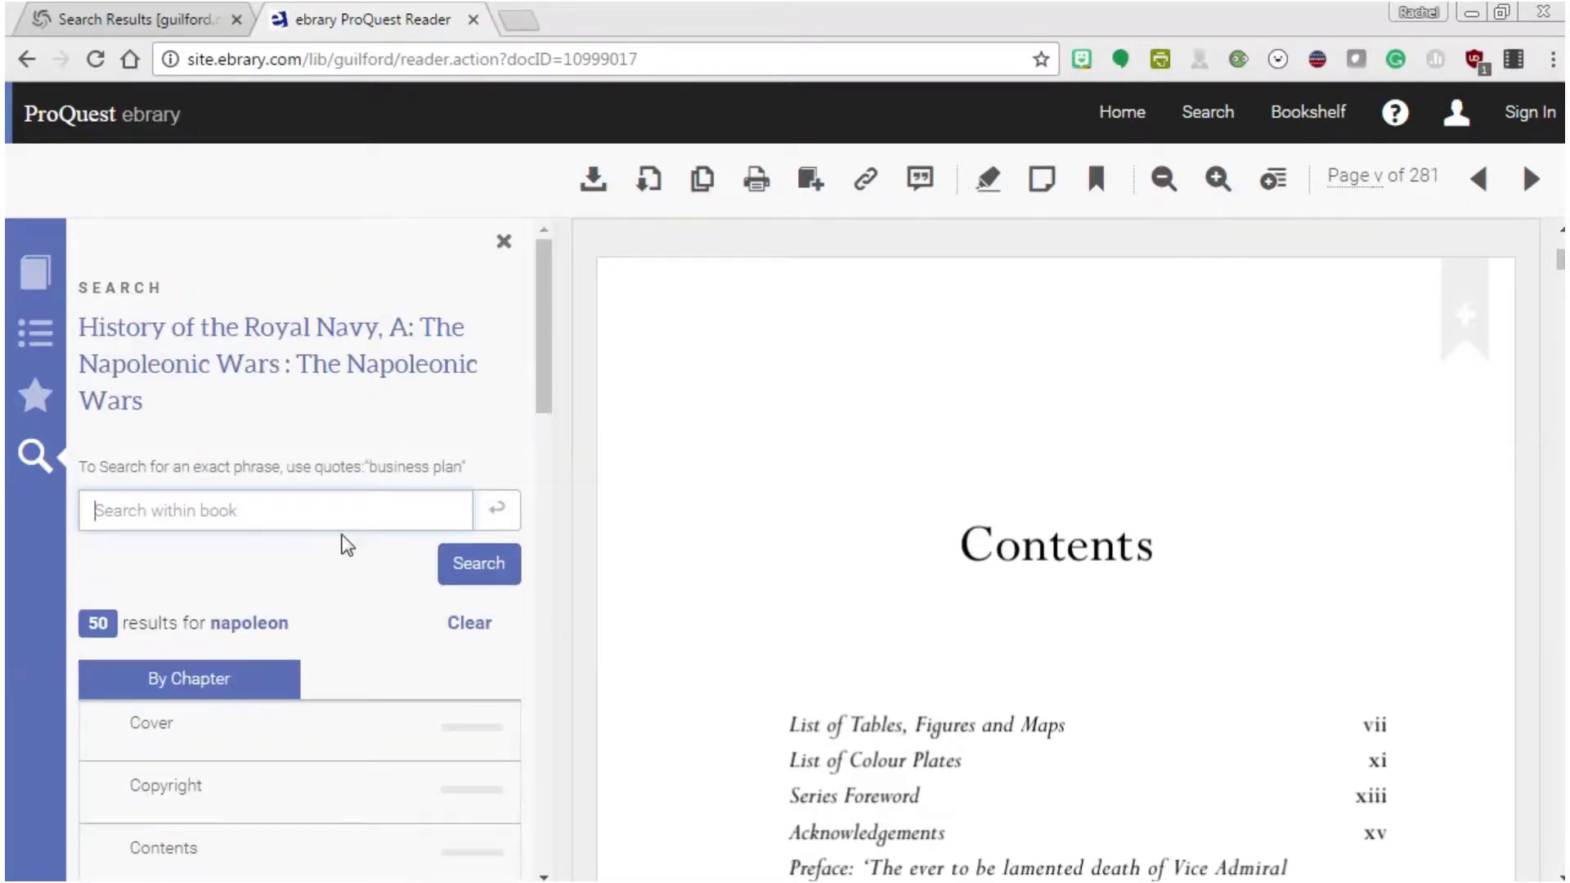
click(473, 628)
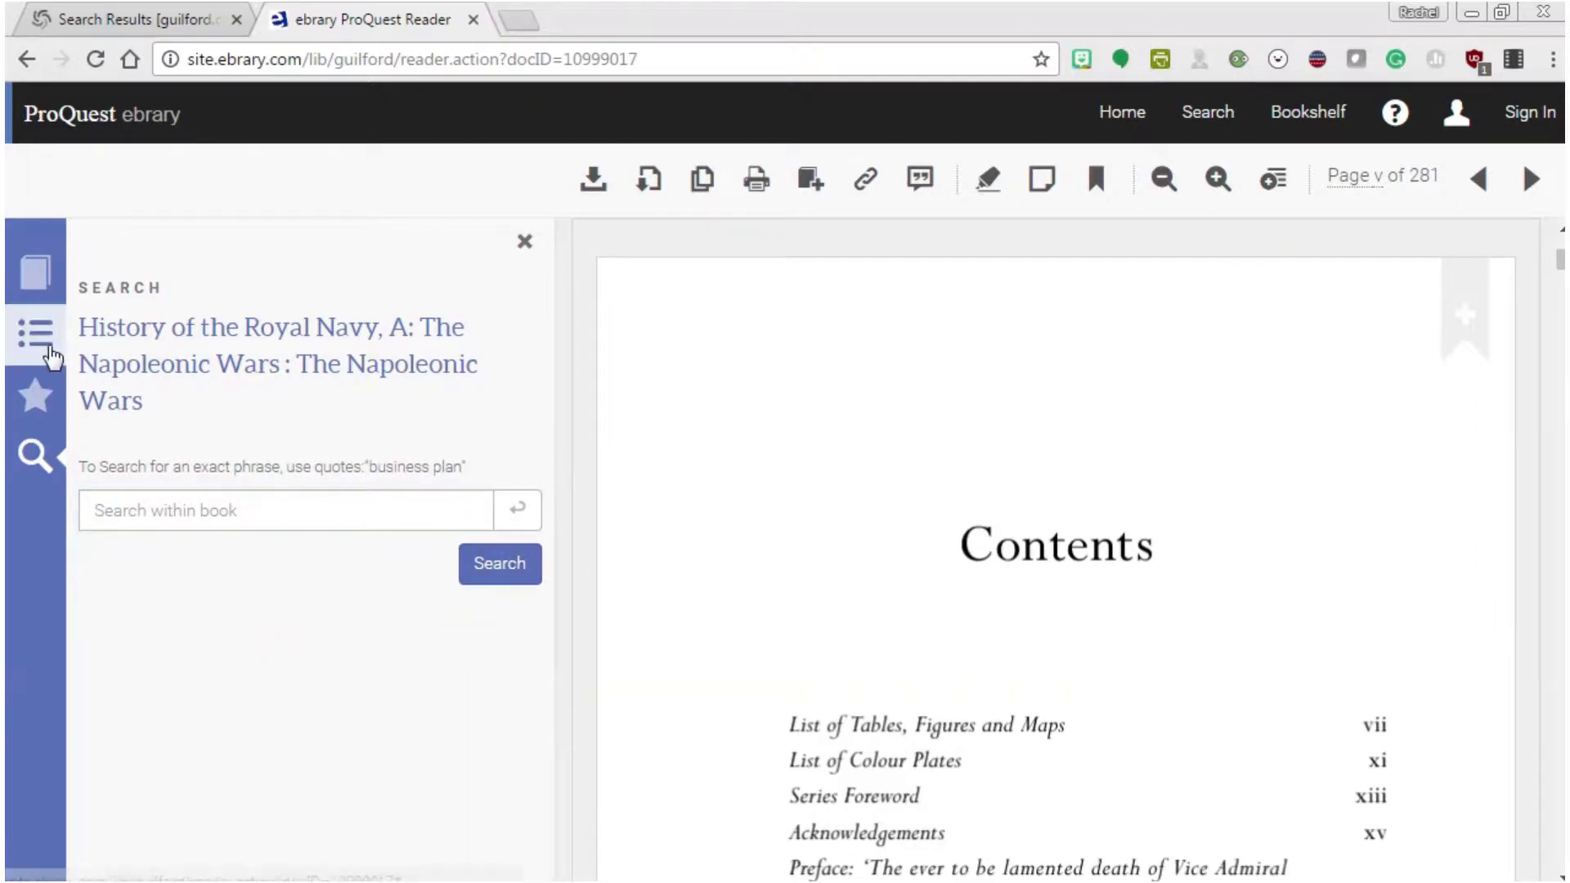
- Open chapter 7, 'Our maritime superiority', from the book's table of contents and look through its first pages
click(35, 333)
scroll(368, 622, down, 10)
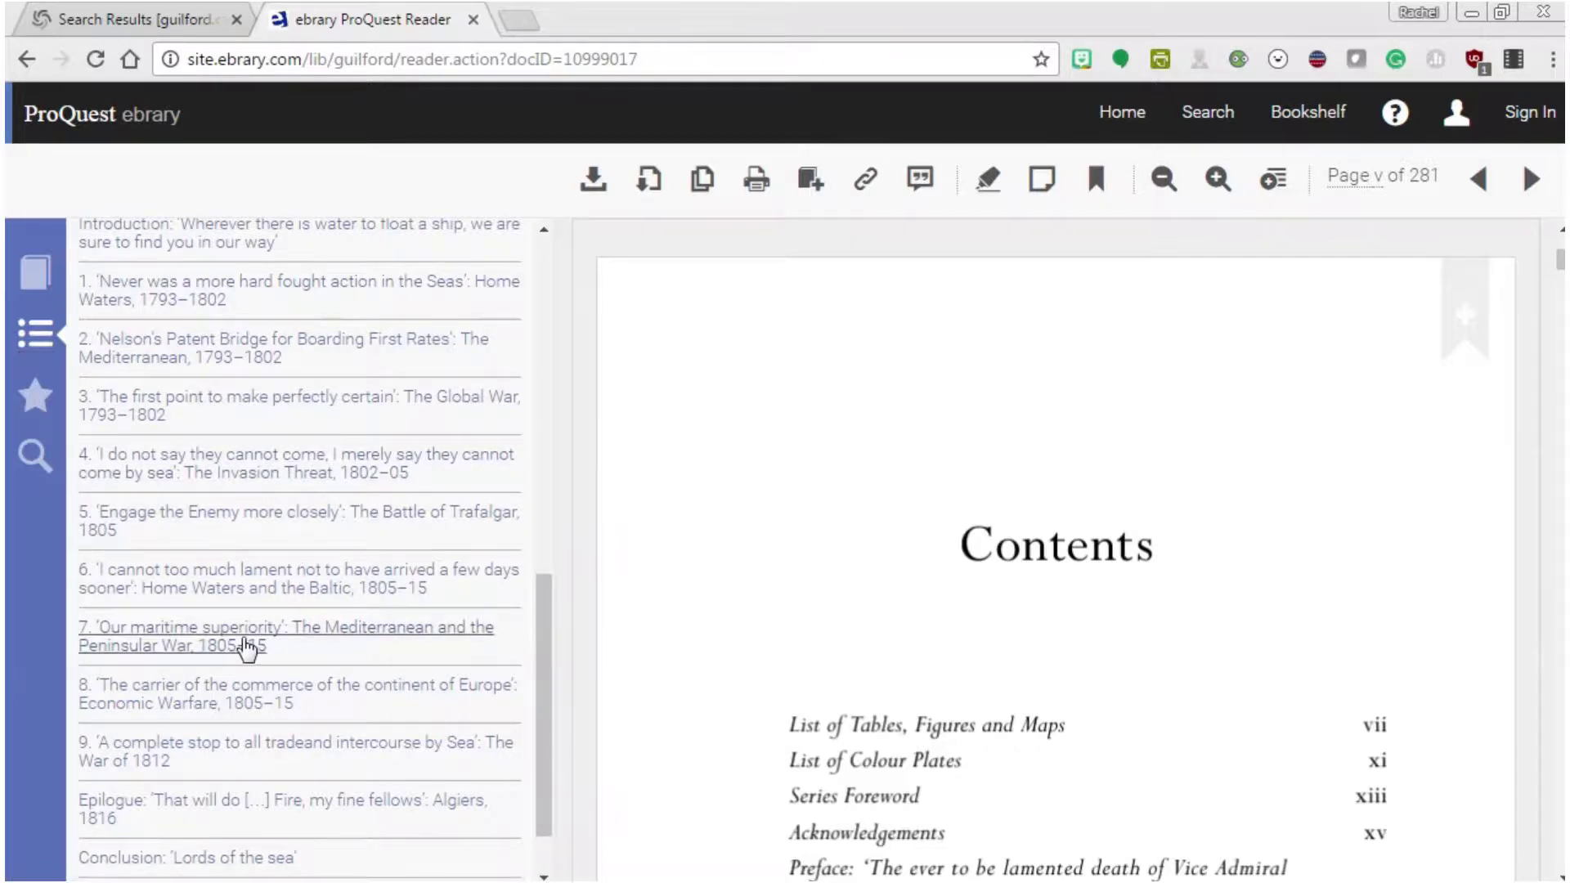
click(247, 646)
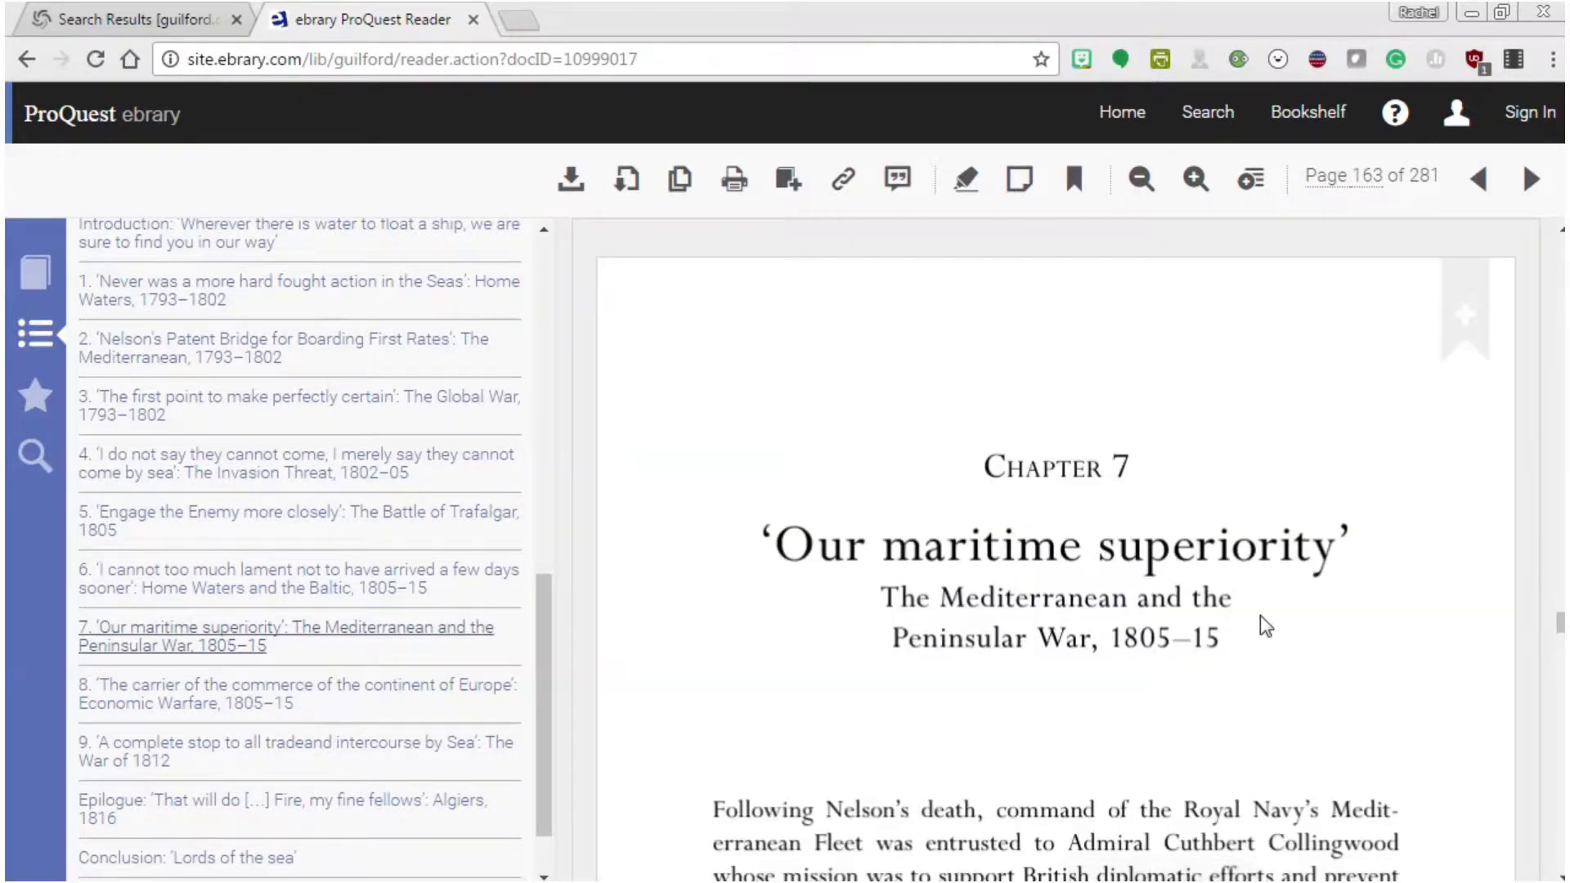
scroll(1229, 651, down, 15)
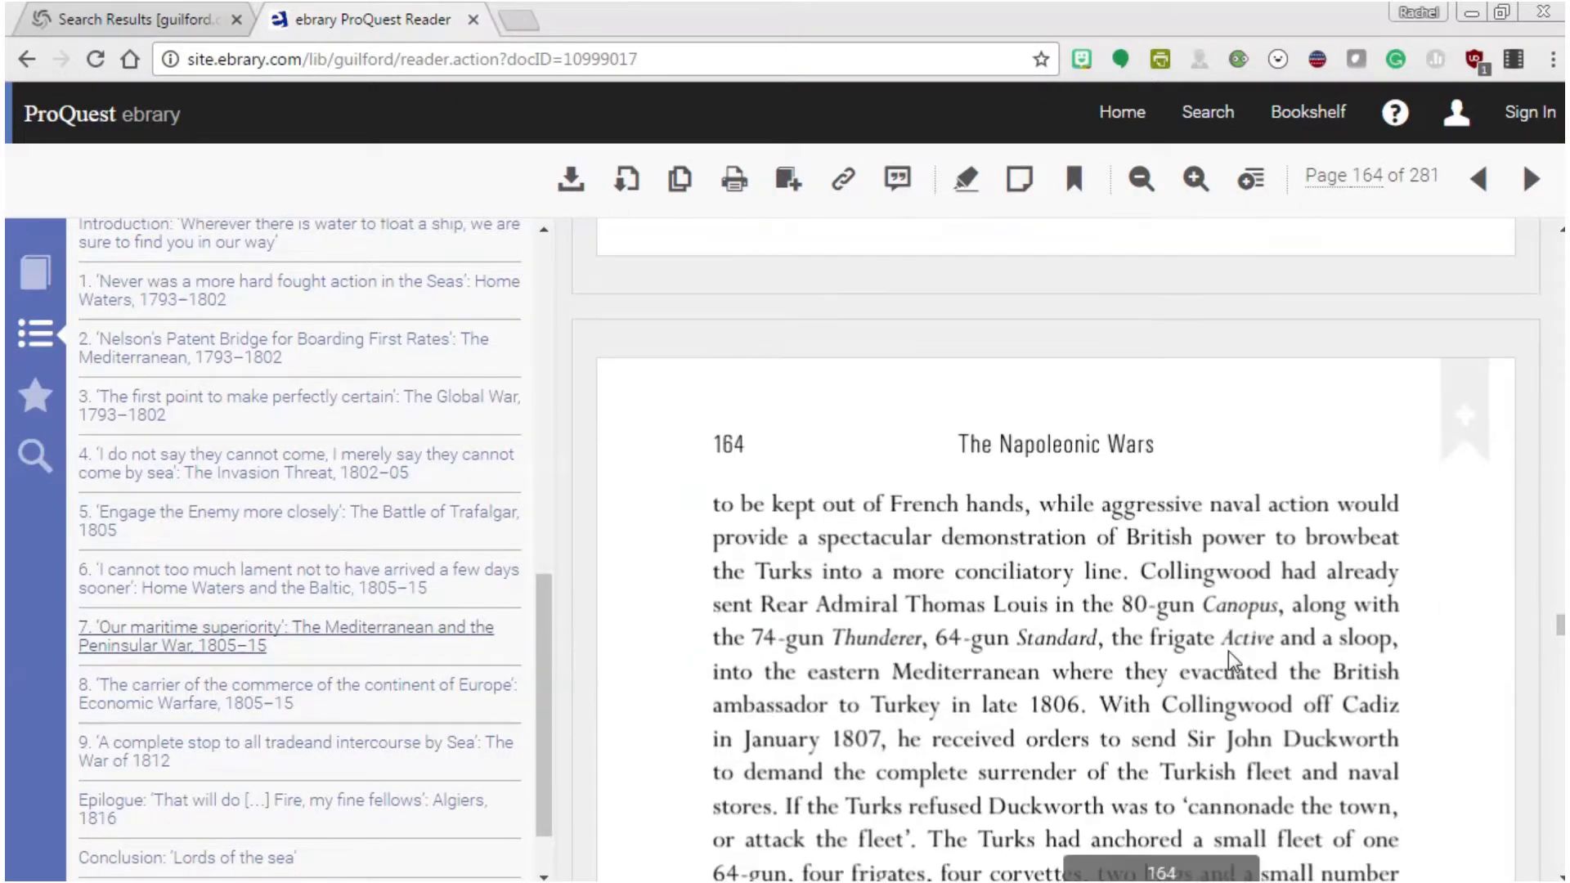
scroll(1228, 651, up, 5)
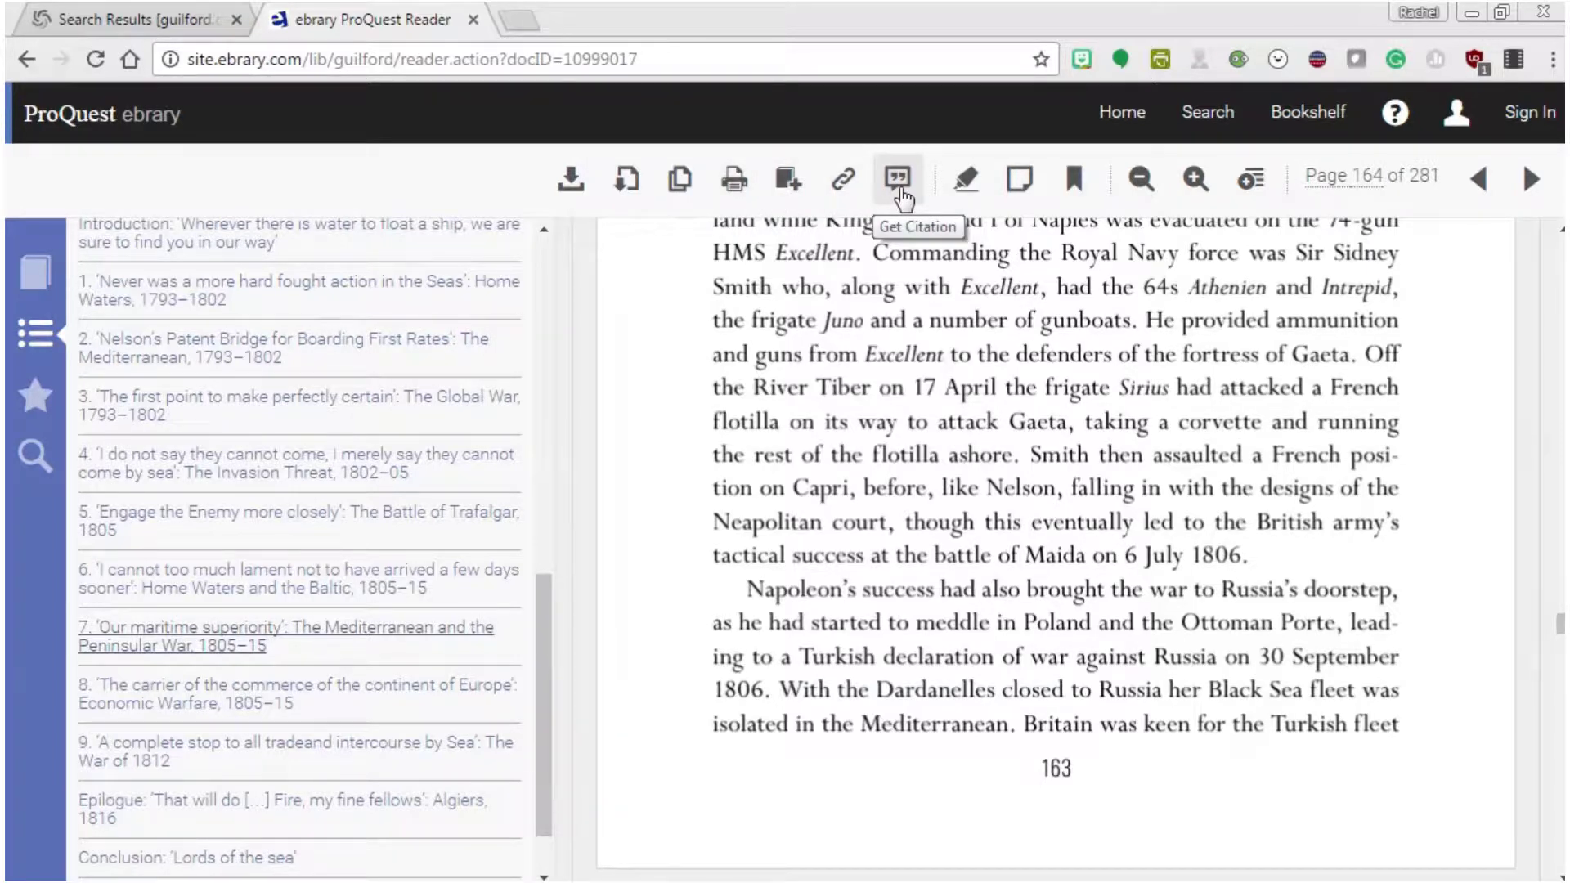
- Try the highlighting tool without signing in, and try enlarging and reducing the page view
click(961, 201)
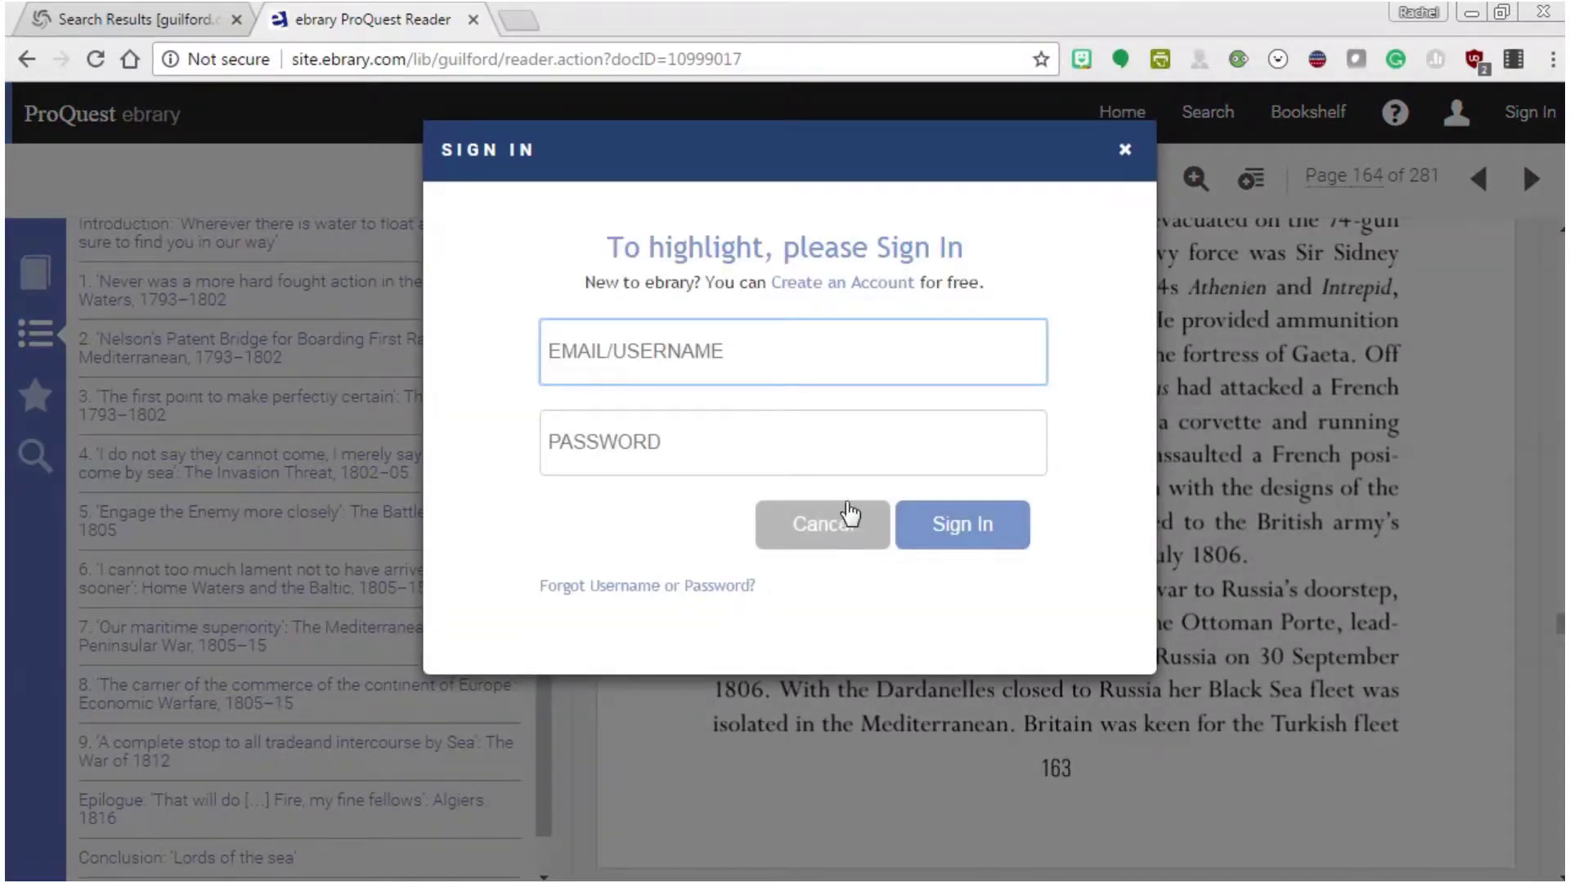
click(834, 548)
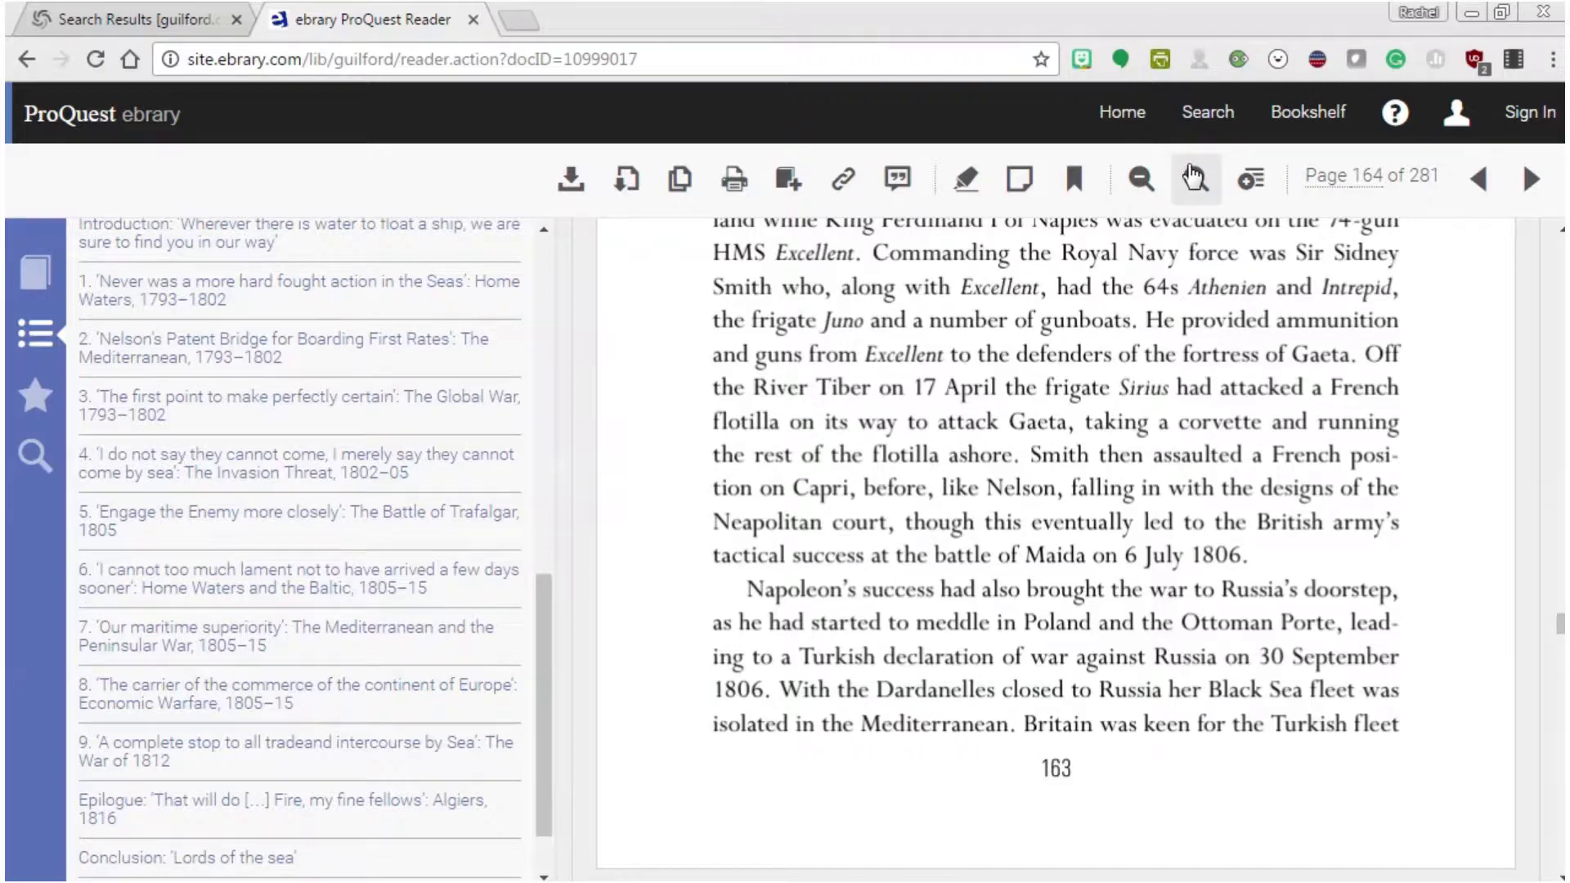
click(1195, 178)
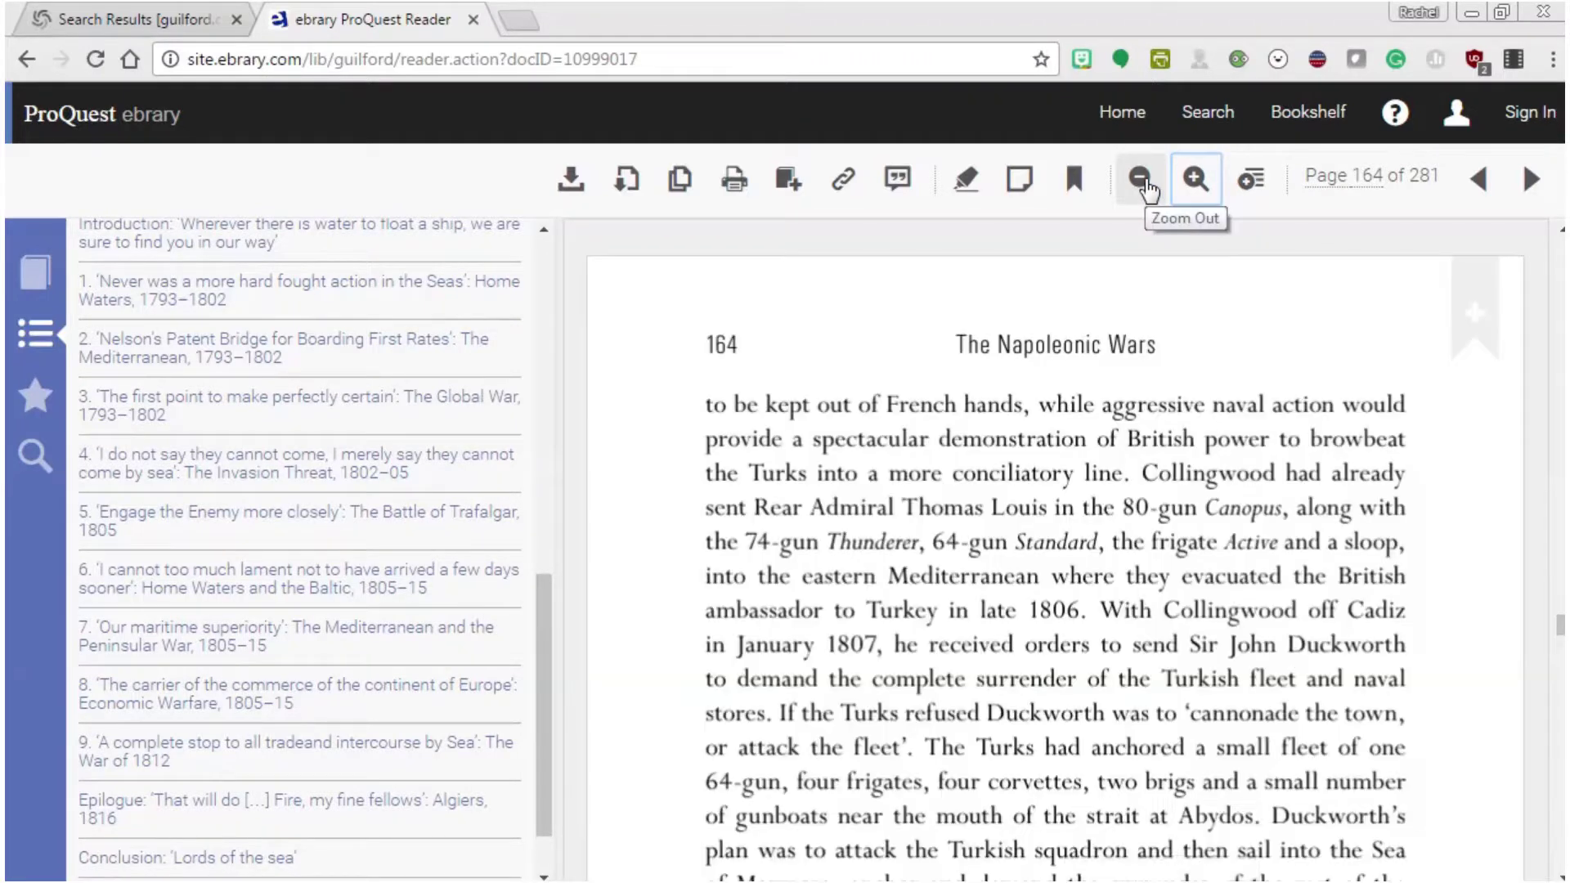
click(1153, 188)
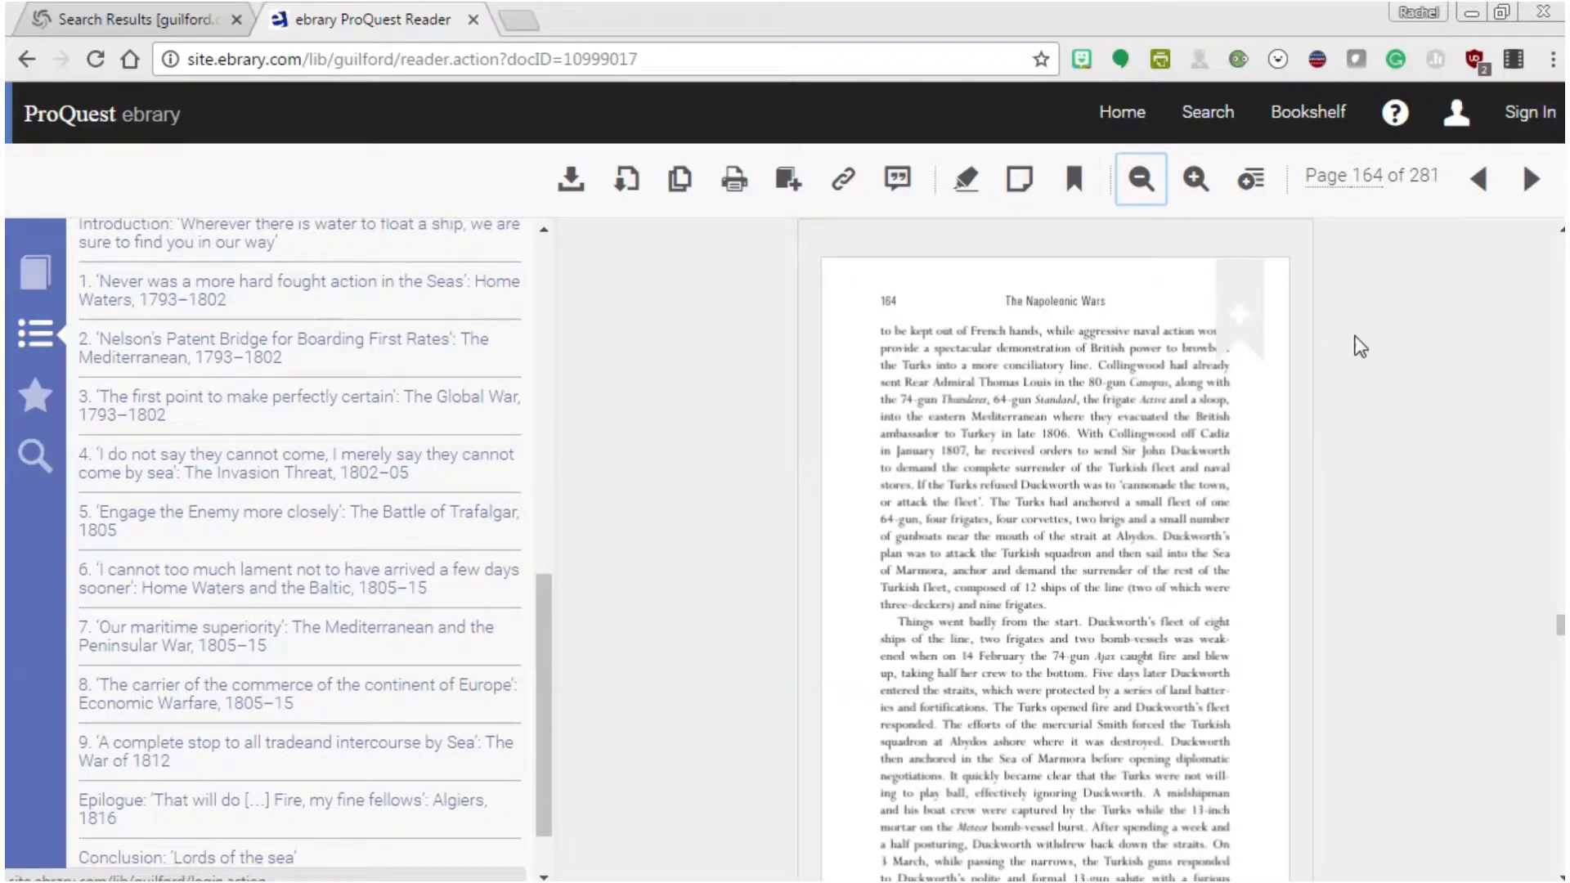
click(1196, 178)
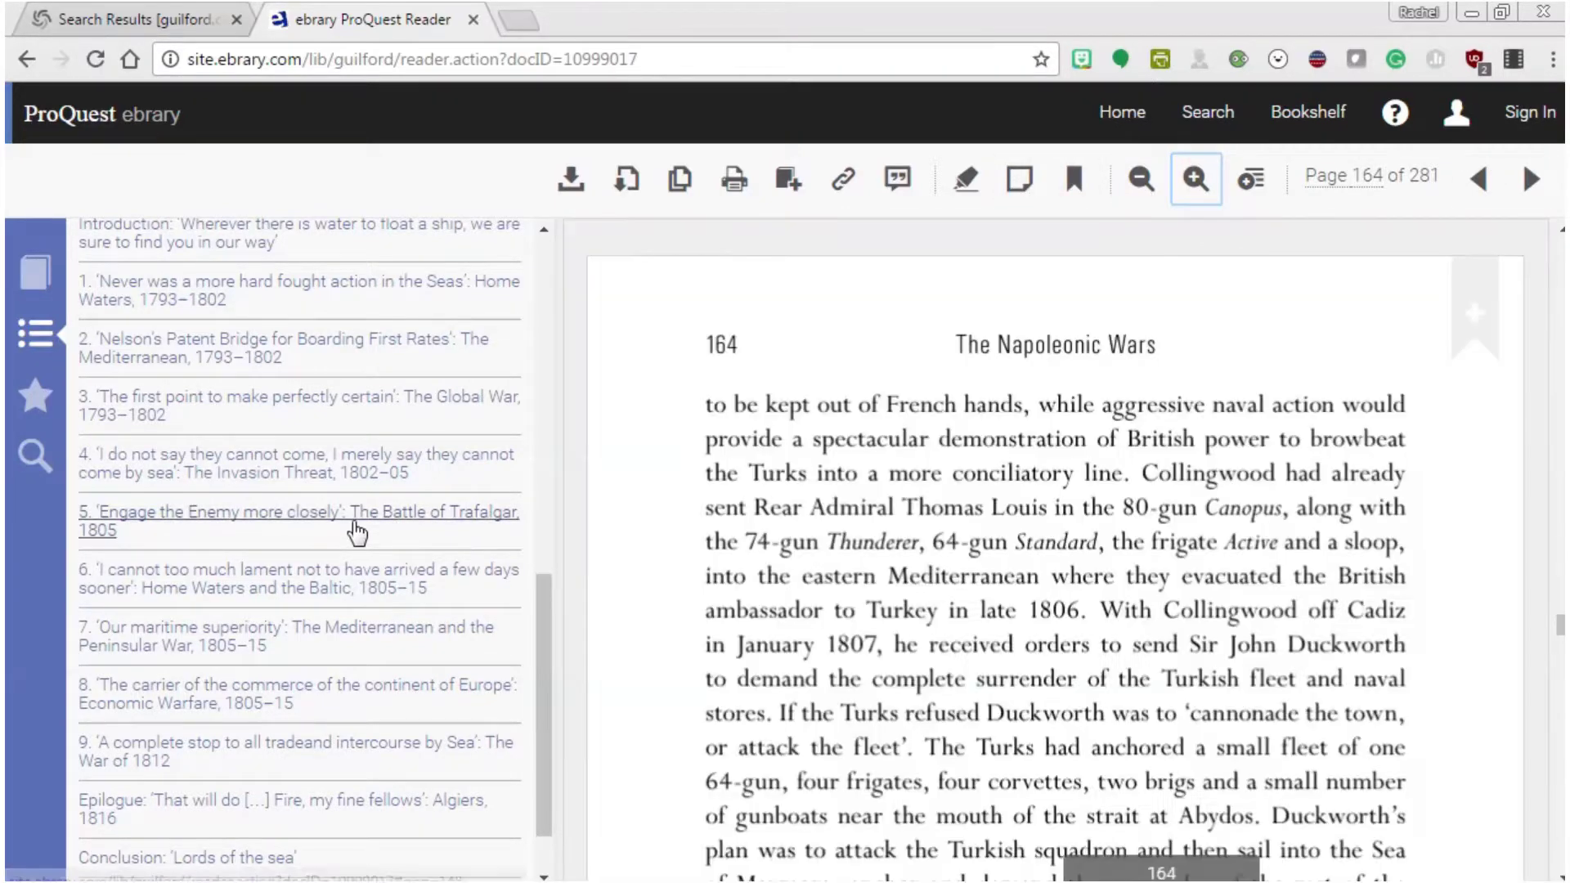
- Open the book's full detail page and look over its availability and bibliographic information
scroll(364, 515, up, 10)
click(272, 548)
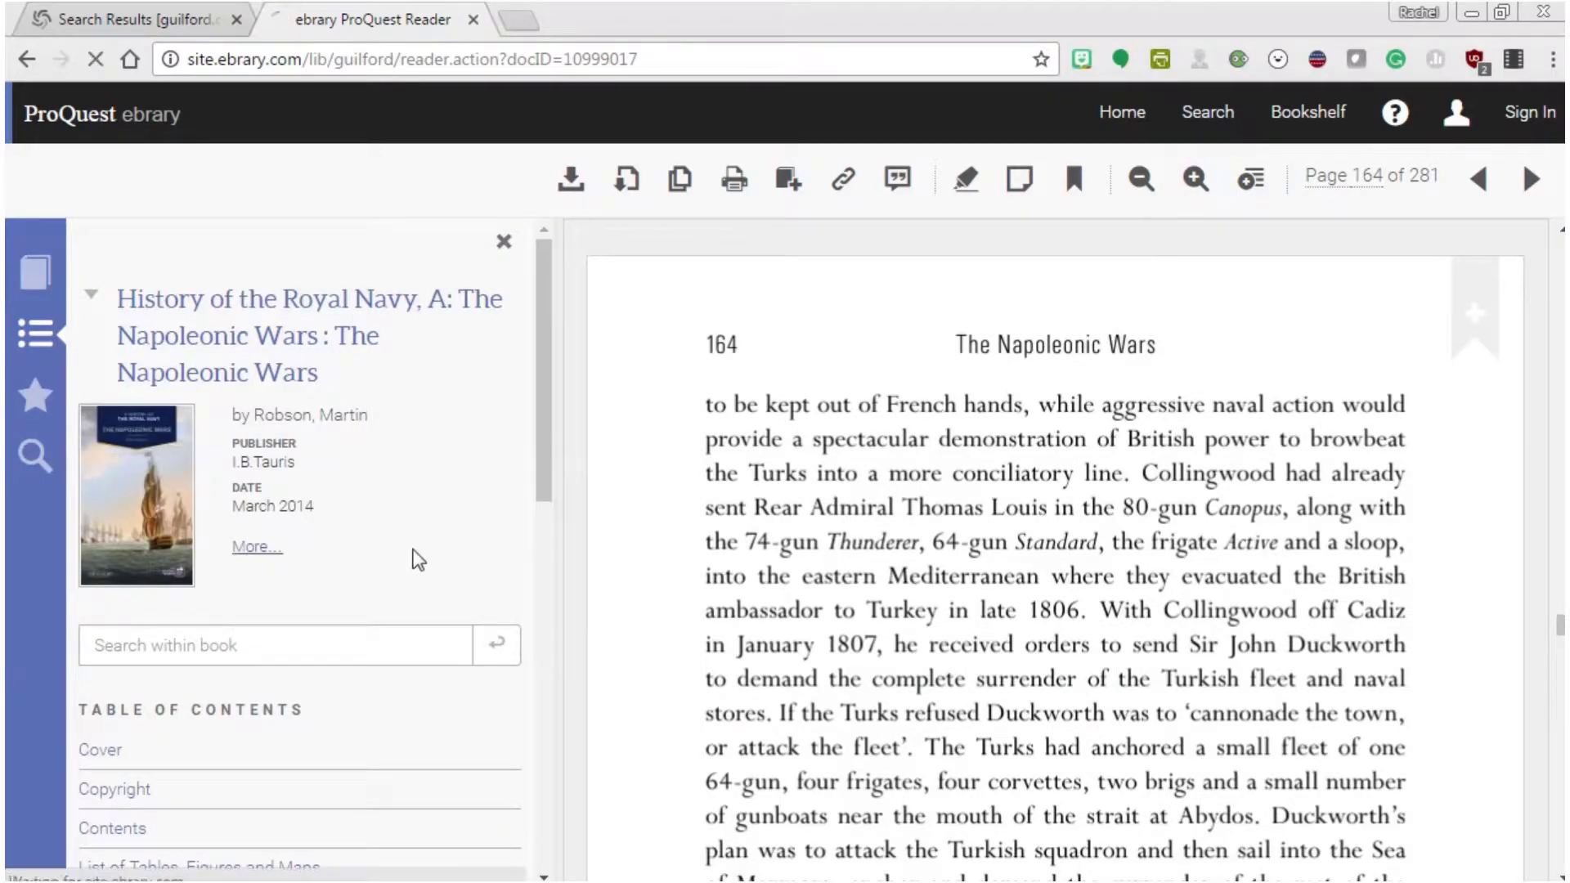
scroll(580, 573, down, 5)
scroll(580, 572, up, 5)
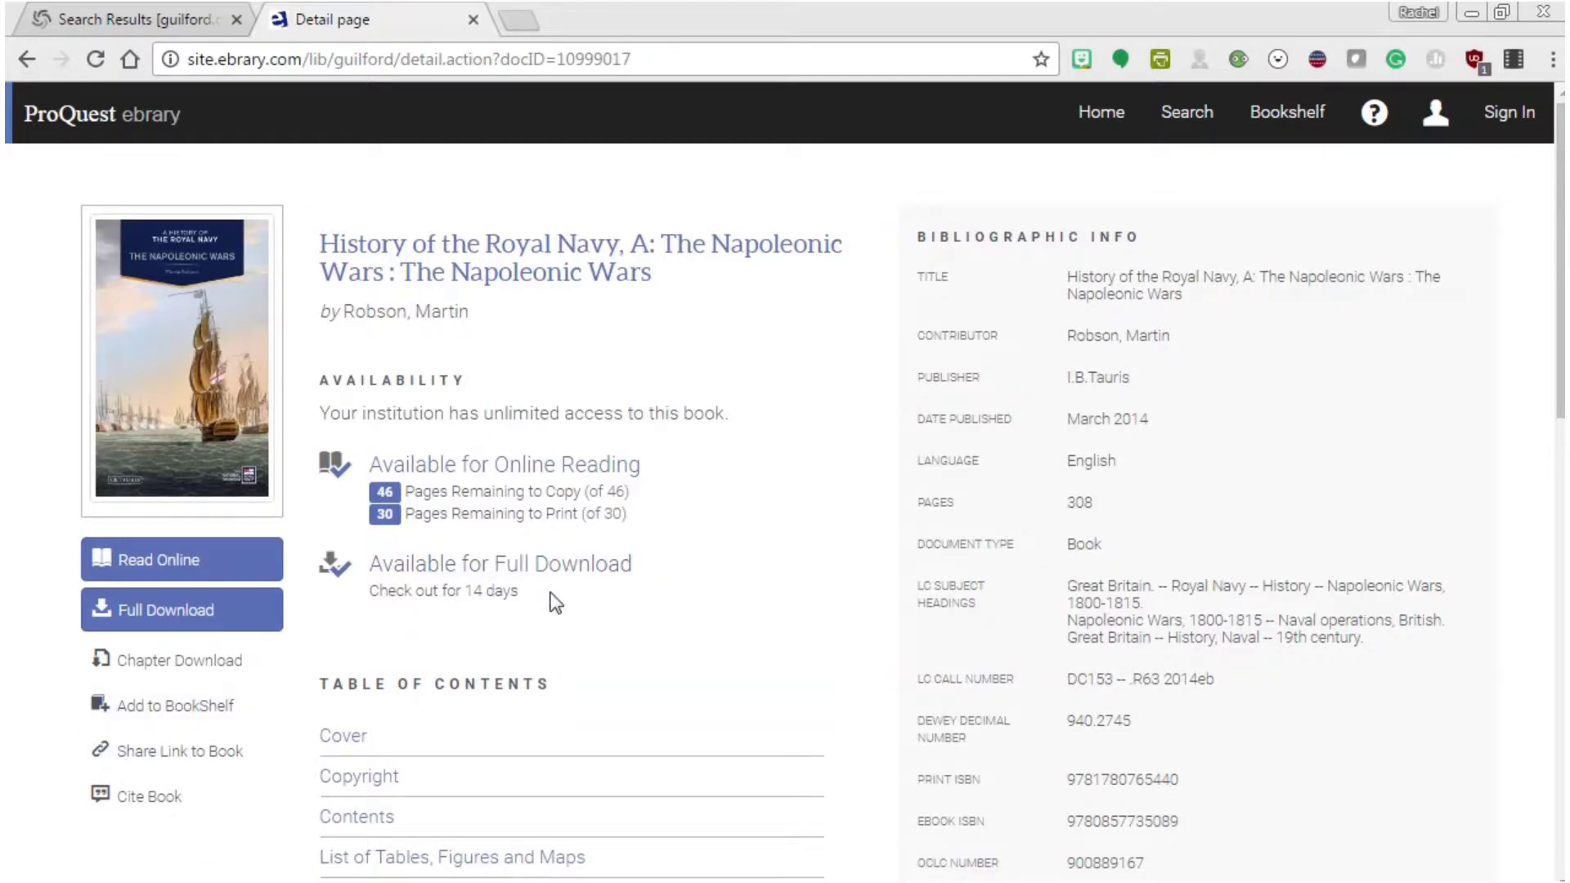
- Open the book's citation in MLA format and check which other citation formats are offered
click(155, 800)
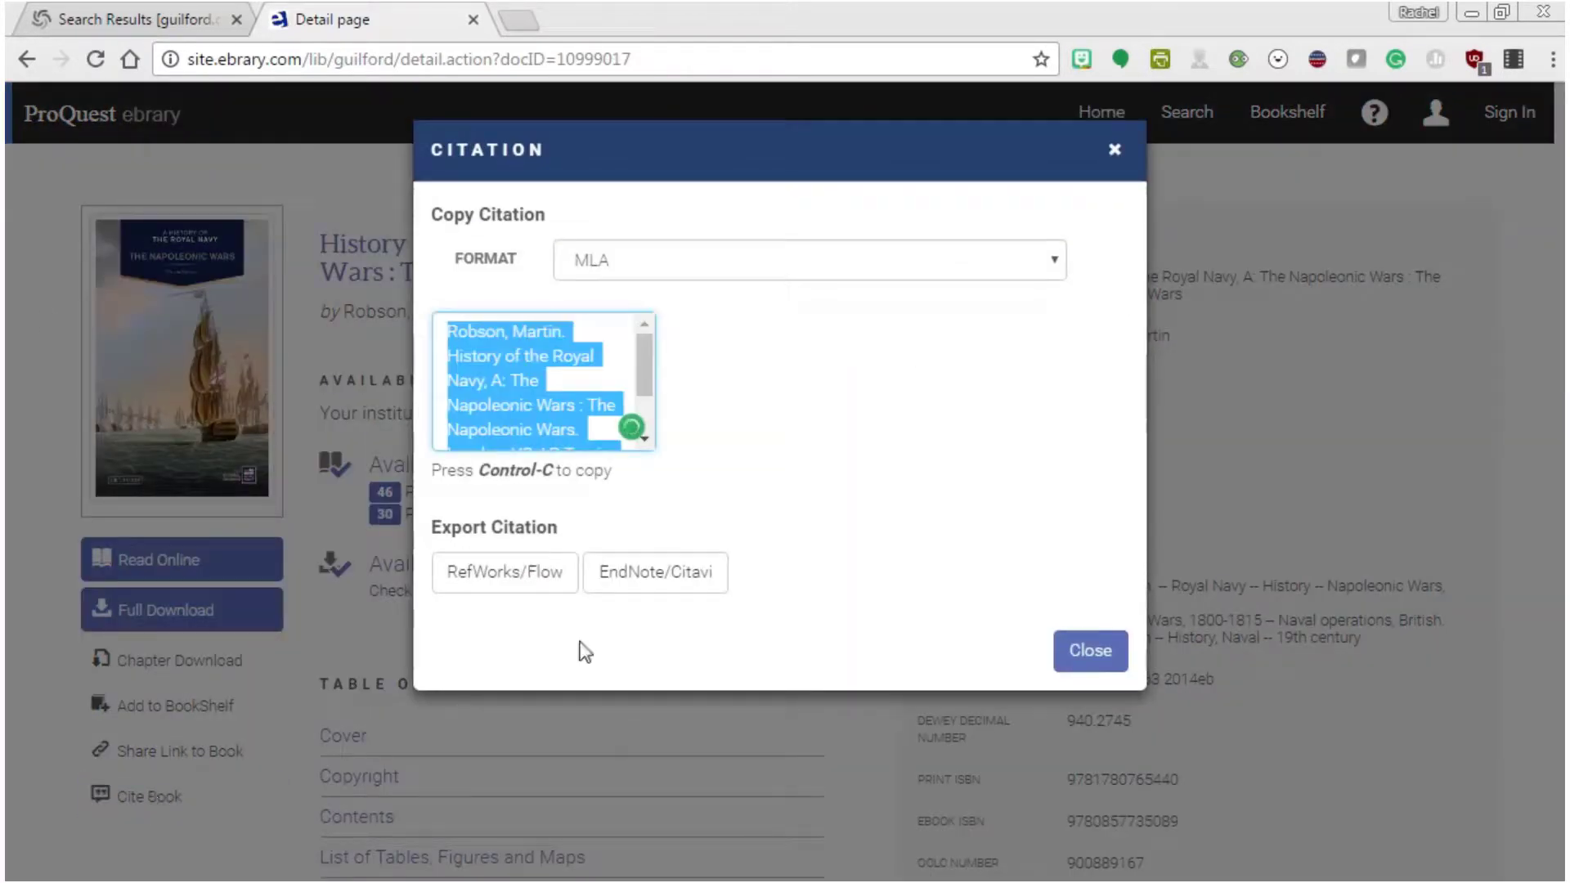
click(652, 260)
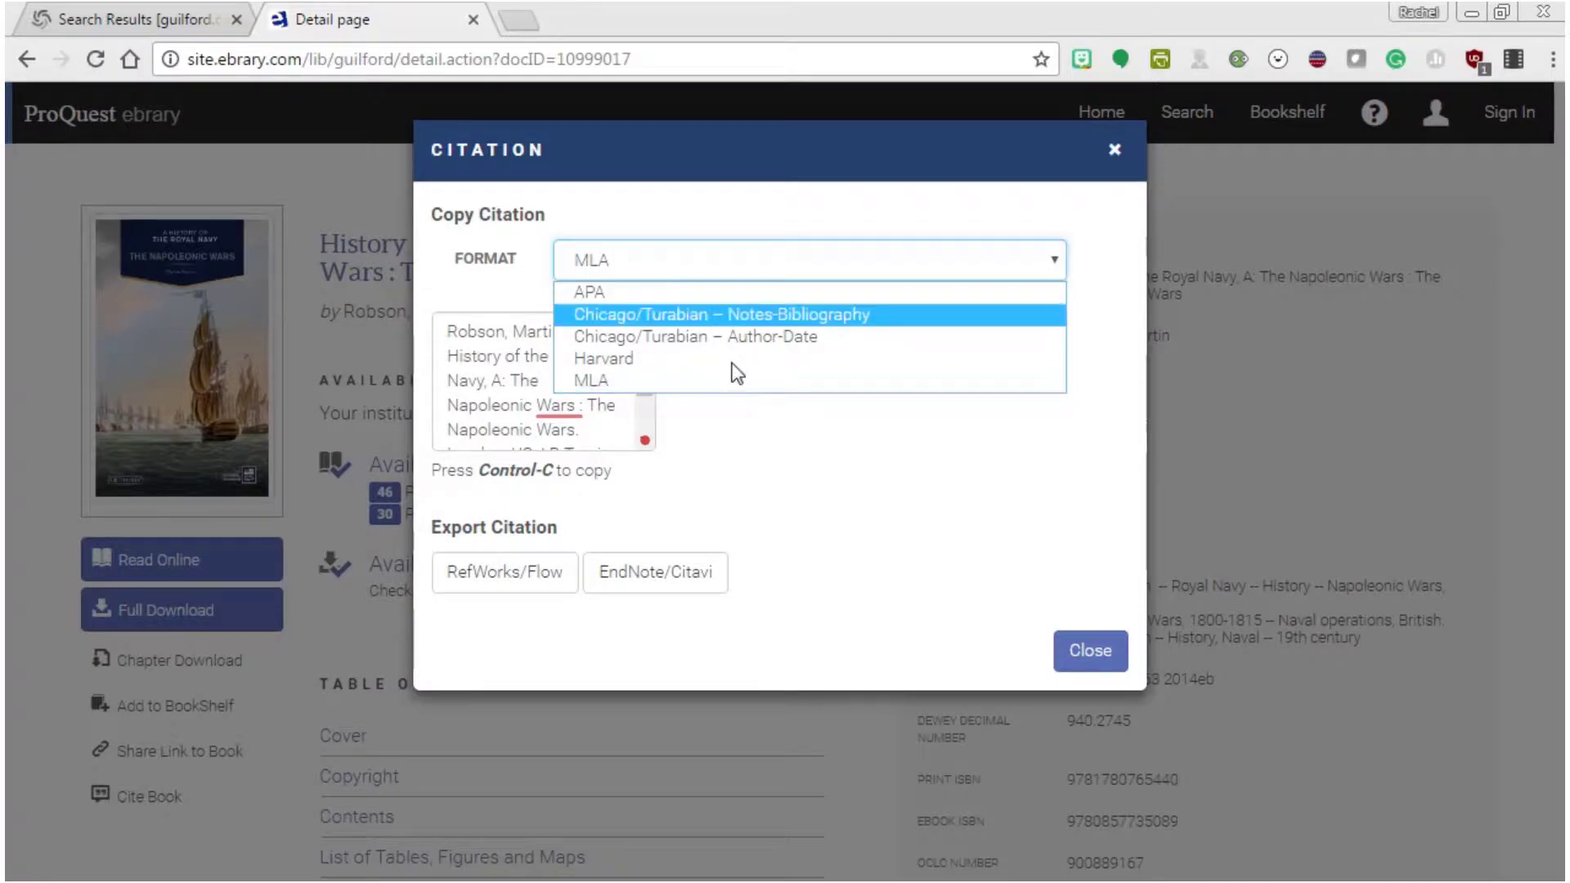
click(800, 426)
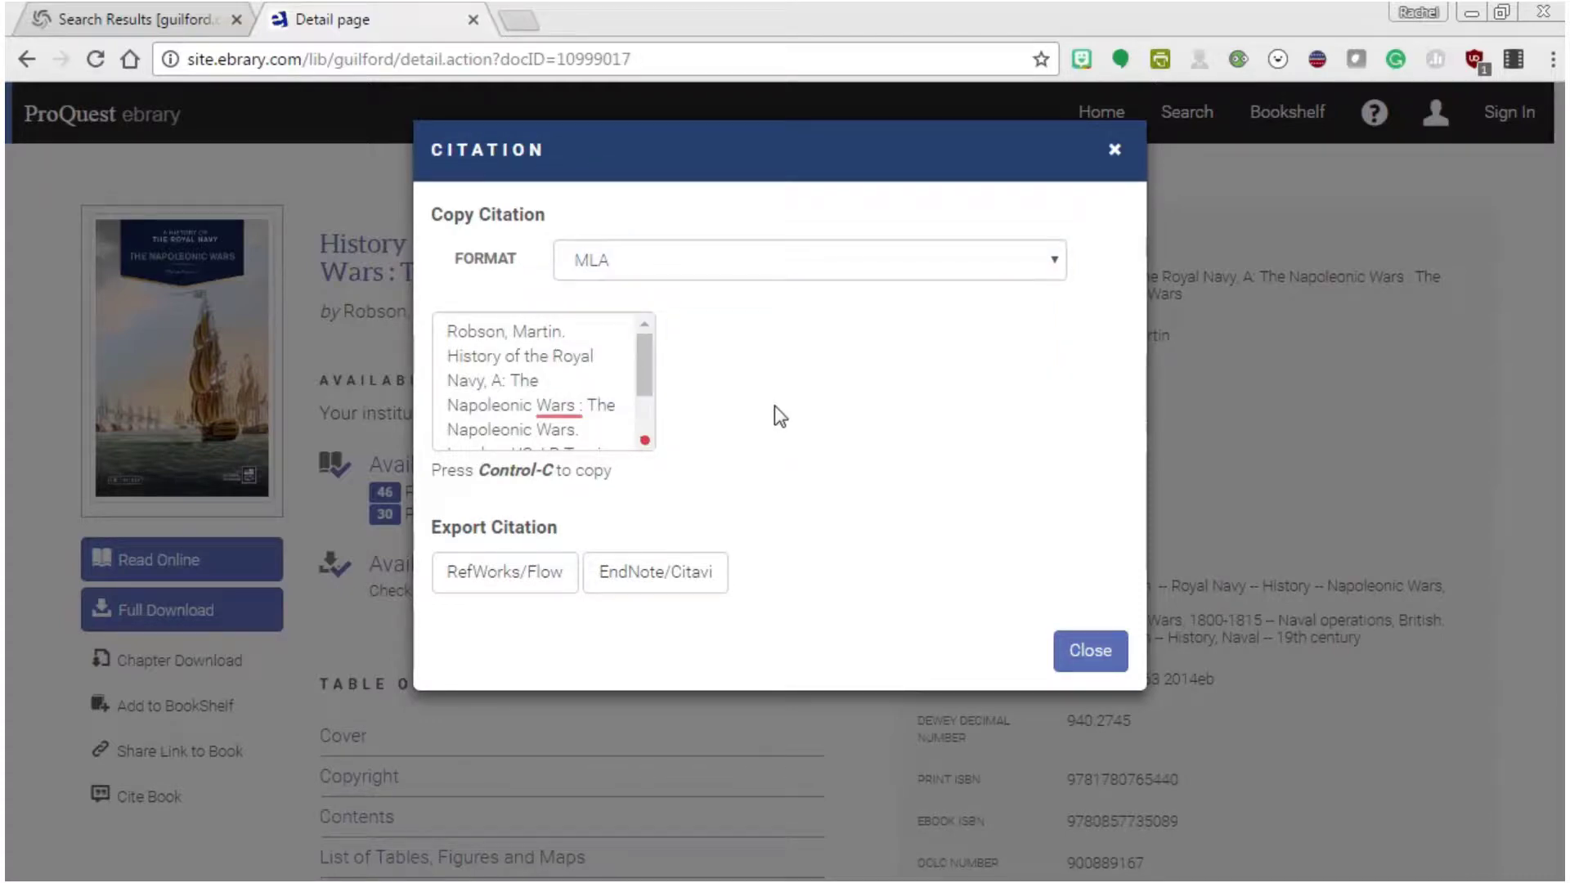
mouse_move(644, 354)
mouse_down()
mouse_move(645, 372)
mouse_move(671, 352)
mouse_up()
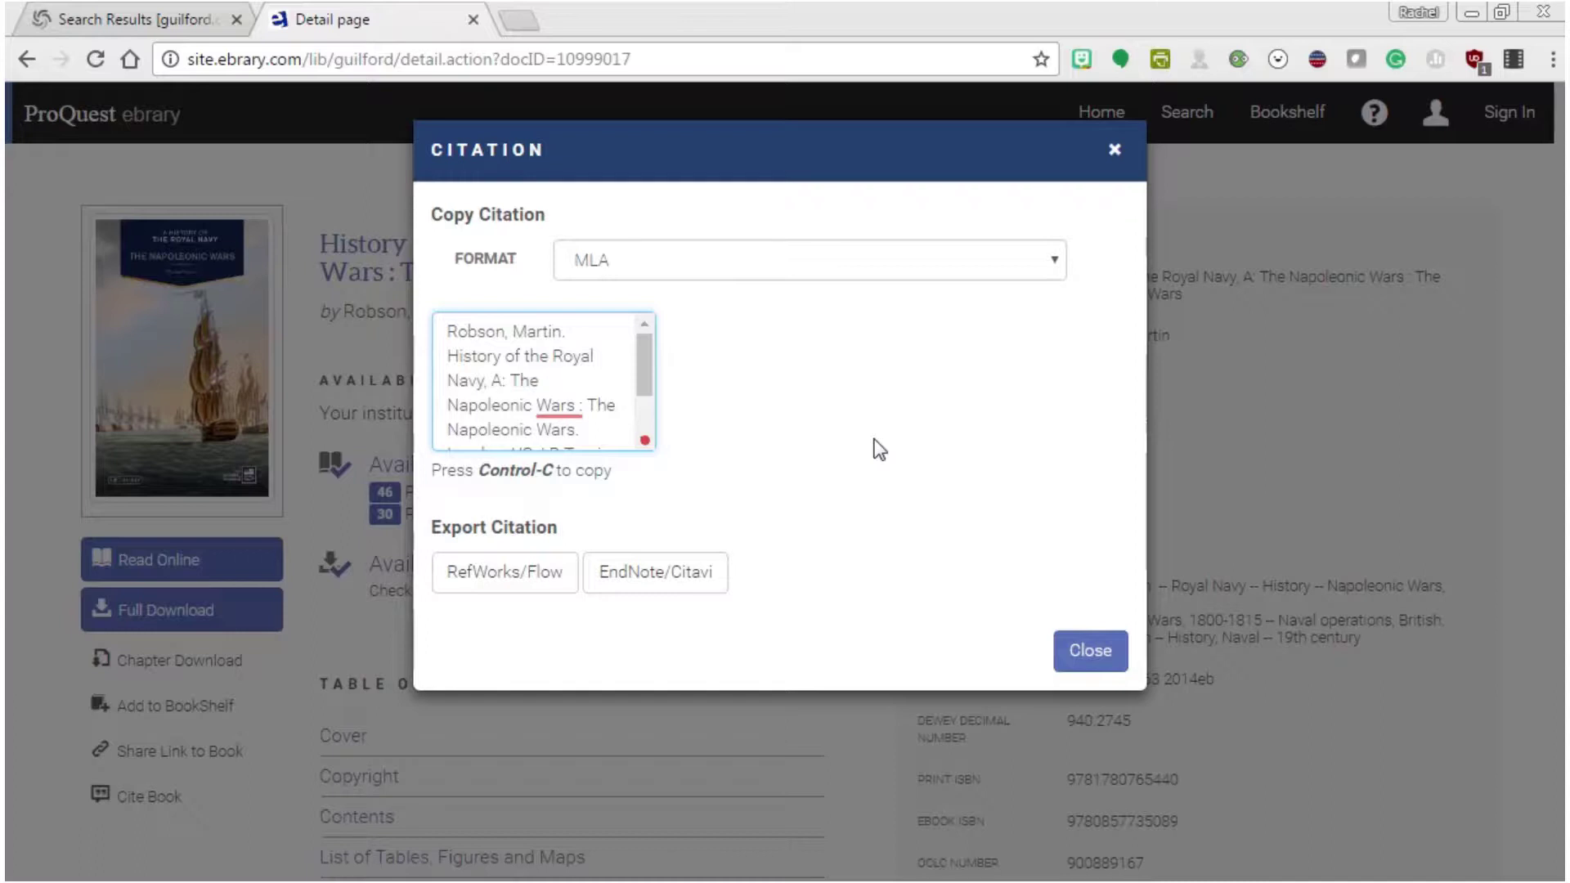
- Switch the citation format to APA, to Chicago/Turabian – Author-Date and back to APA
click(659, 265)
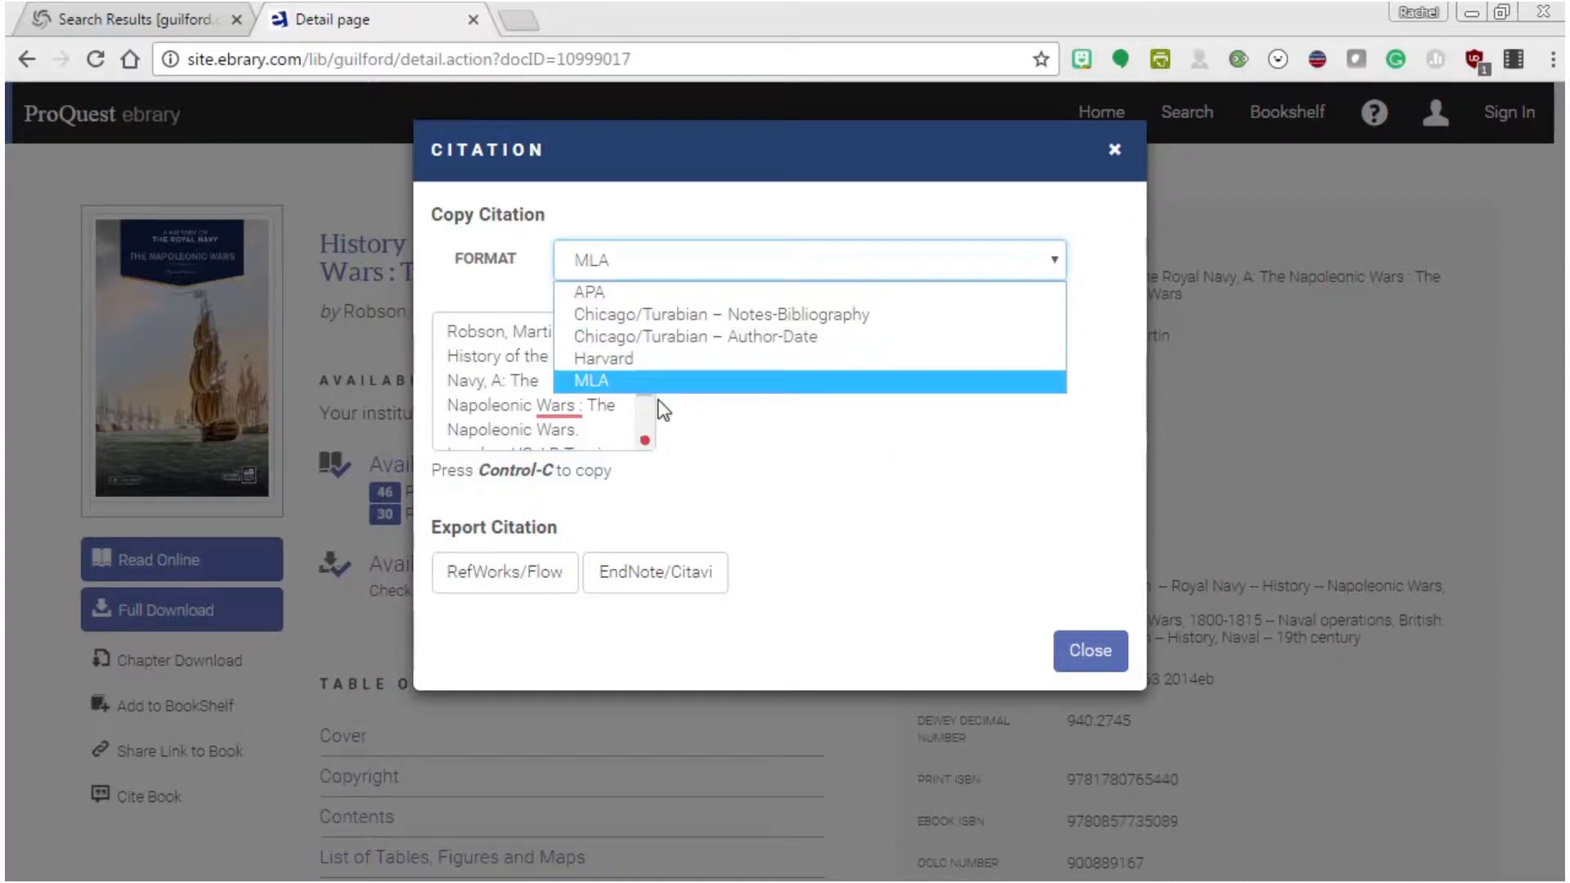
click(662, 408)
click(698, 278)
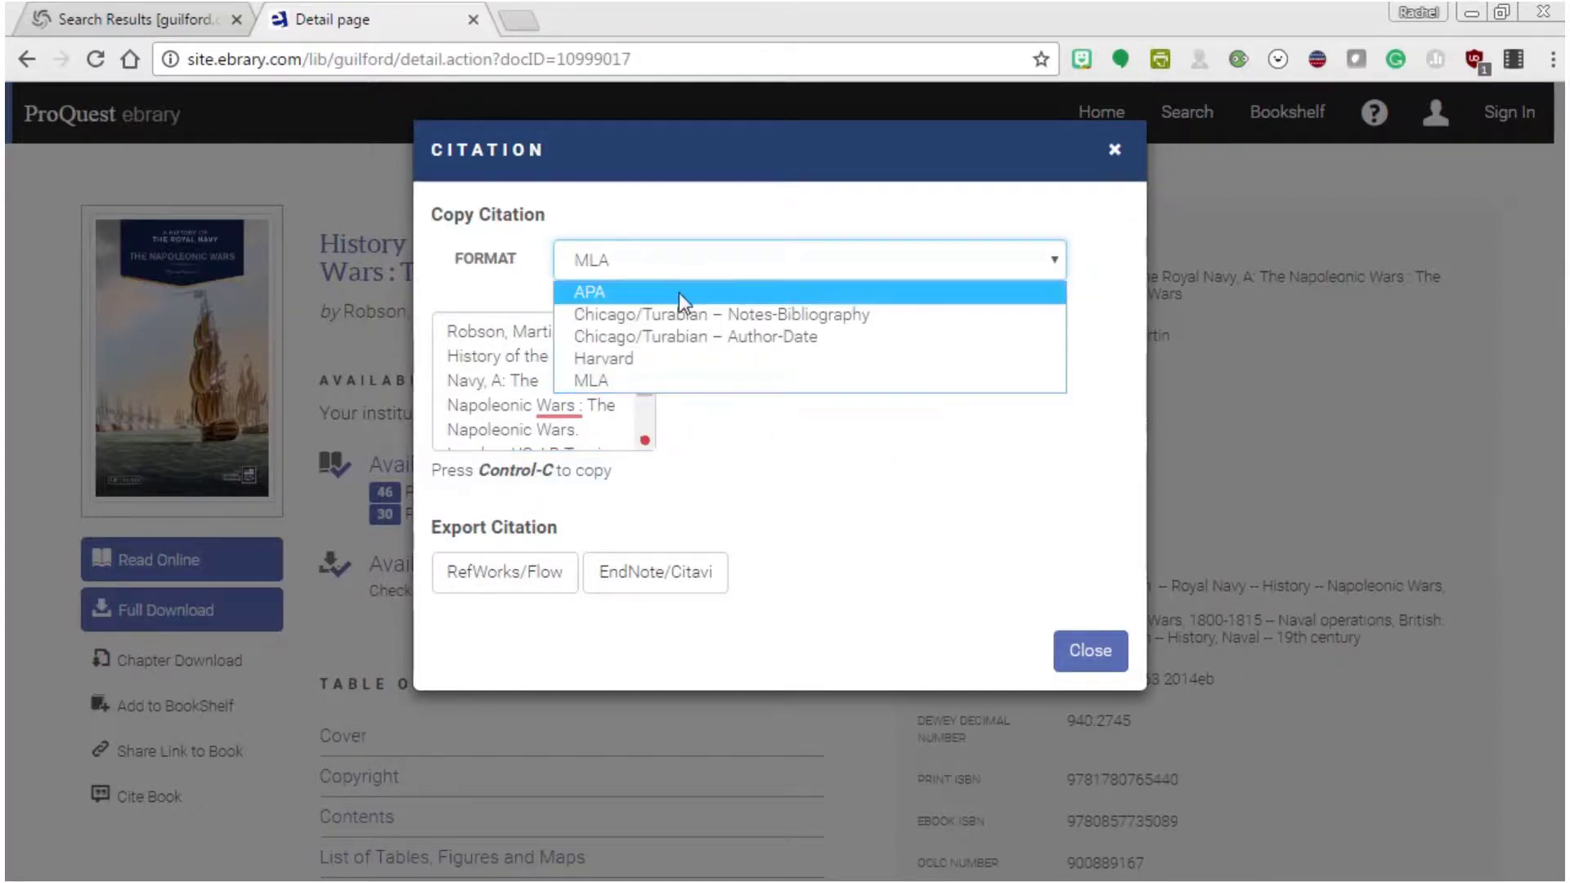
click(679, 293)
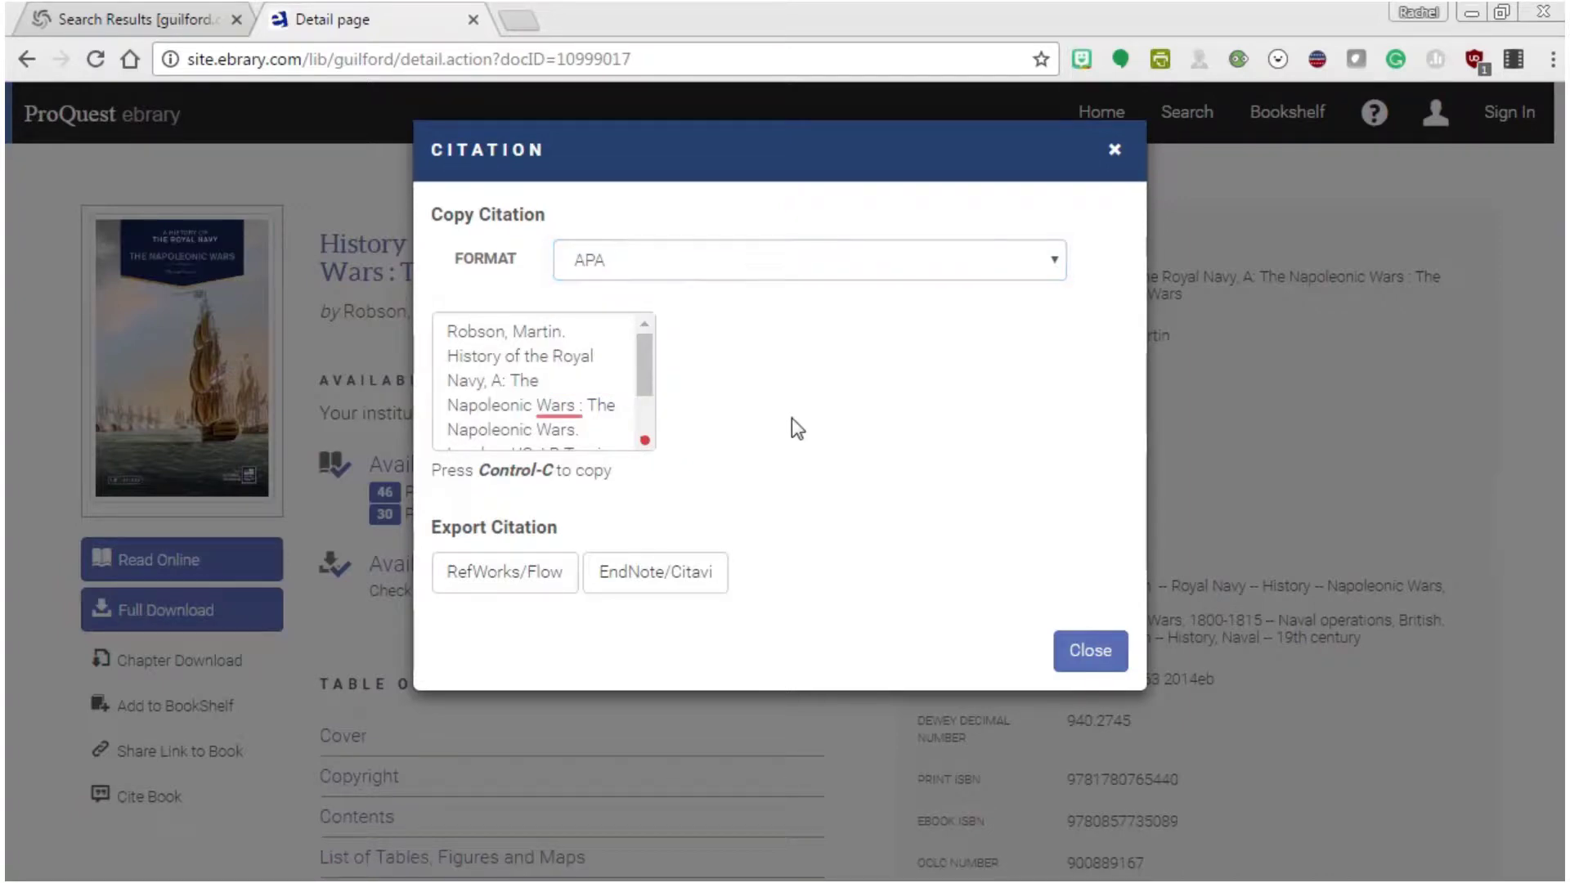
scroll(531, 399, down, 2)
scroll(539, 406, up, 2)
click(598, 272)
click(703, 336)
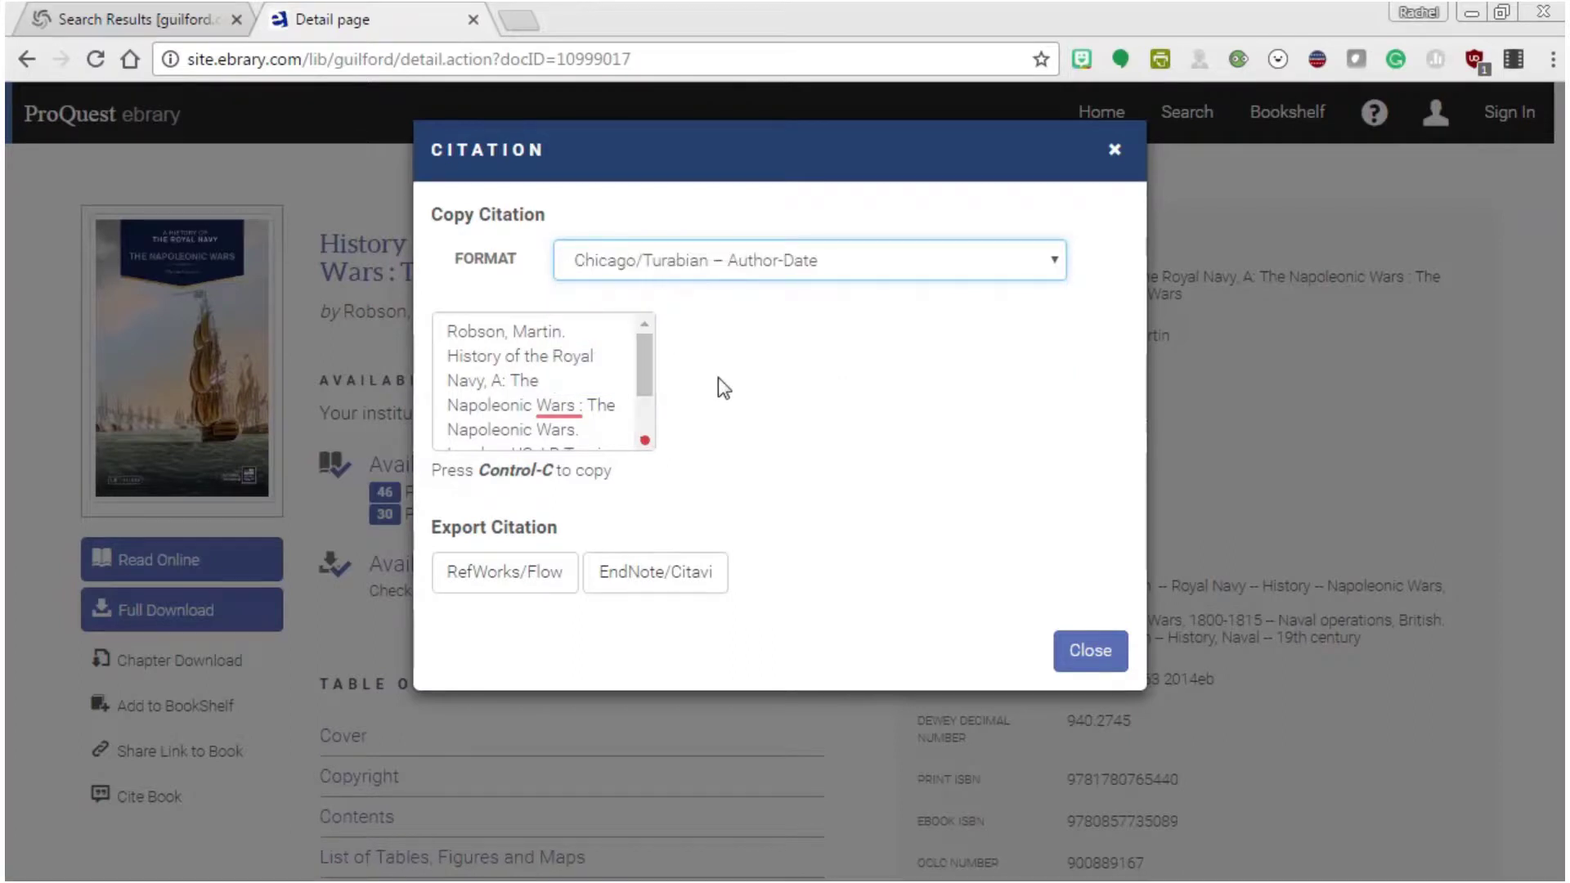
click(659, 263)
click(669, 292)
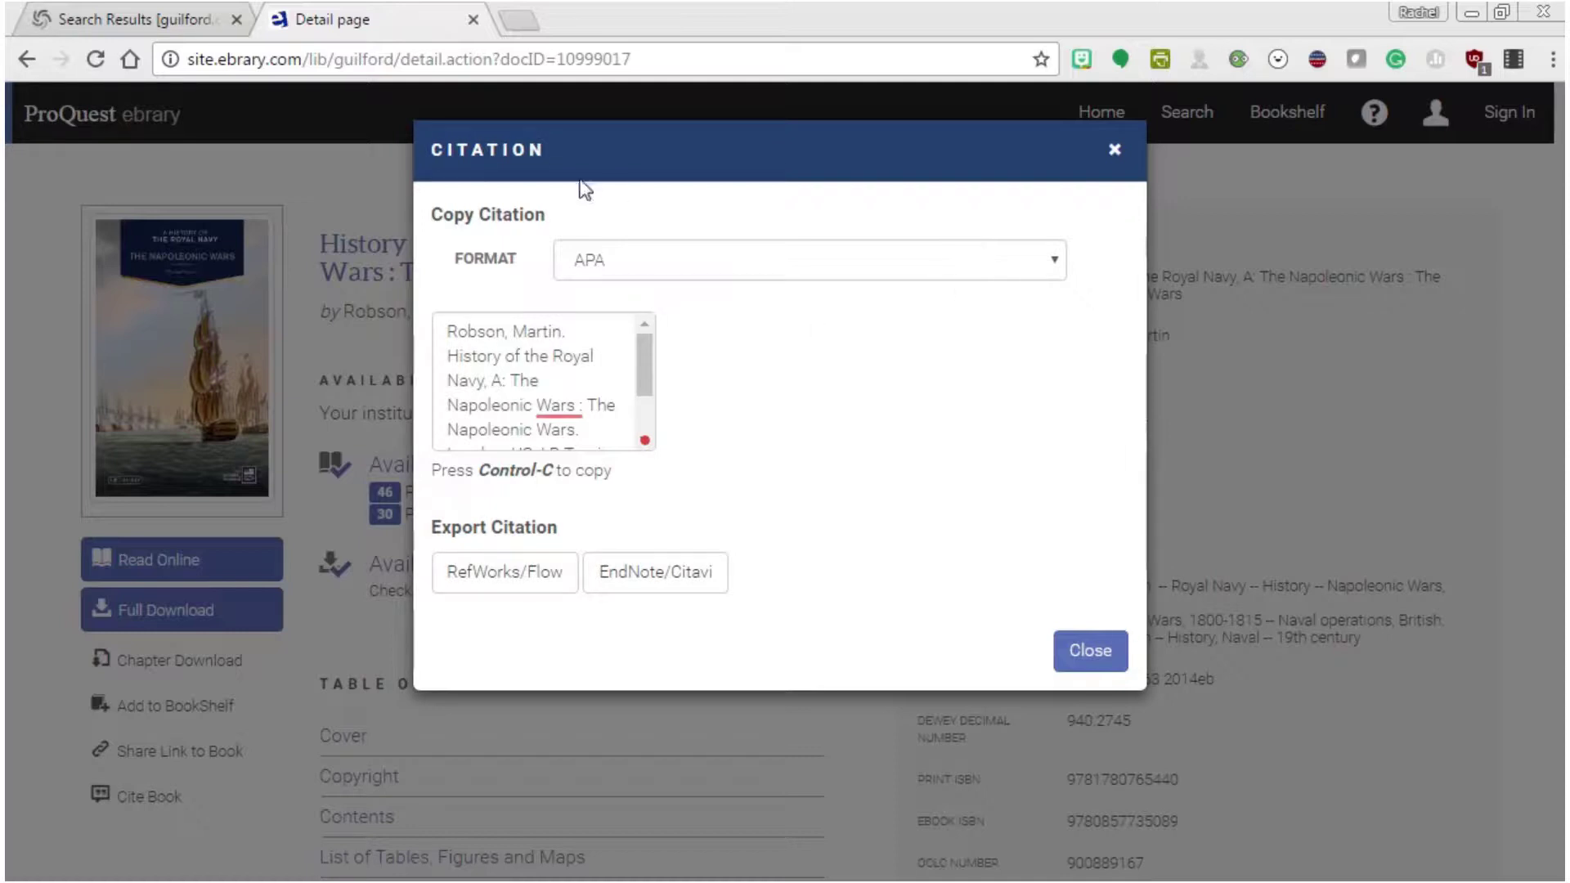
- Select the citation text with APA chosen as the format, deselect it and close the citation window
scroll(637, 377, down, 3)
drag(581, 432, 416, 305)
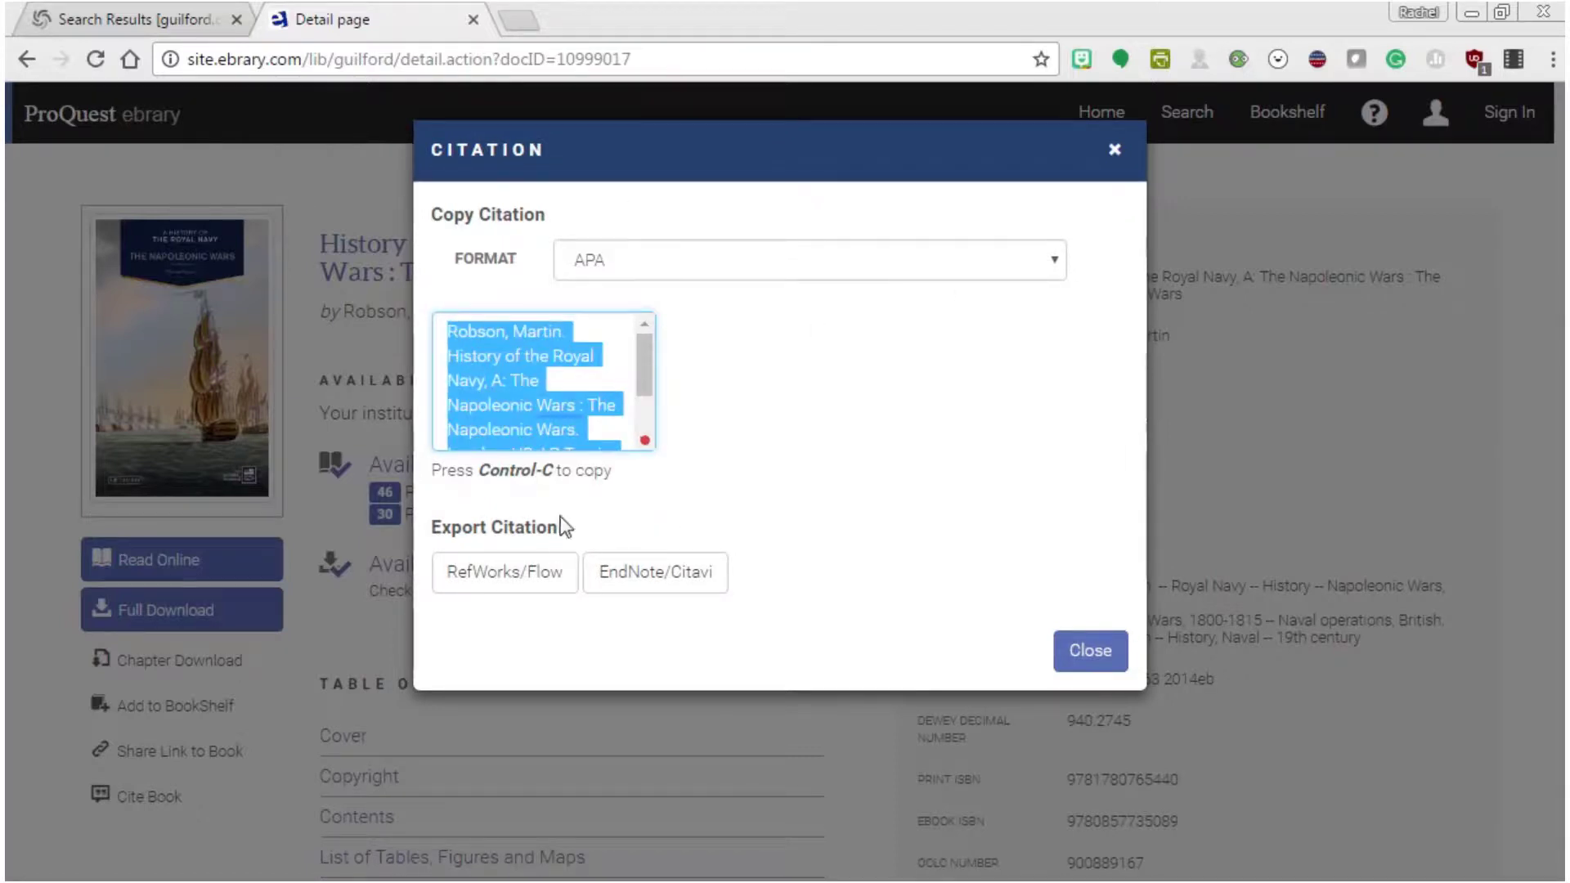
click(867, 472)
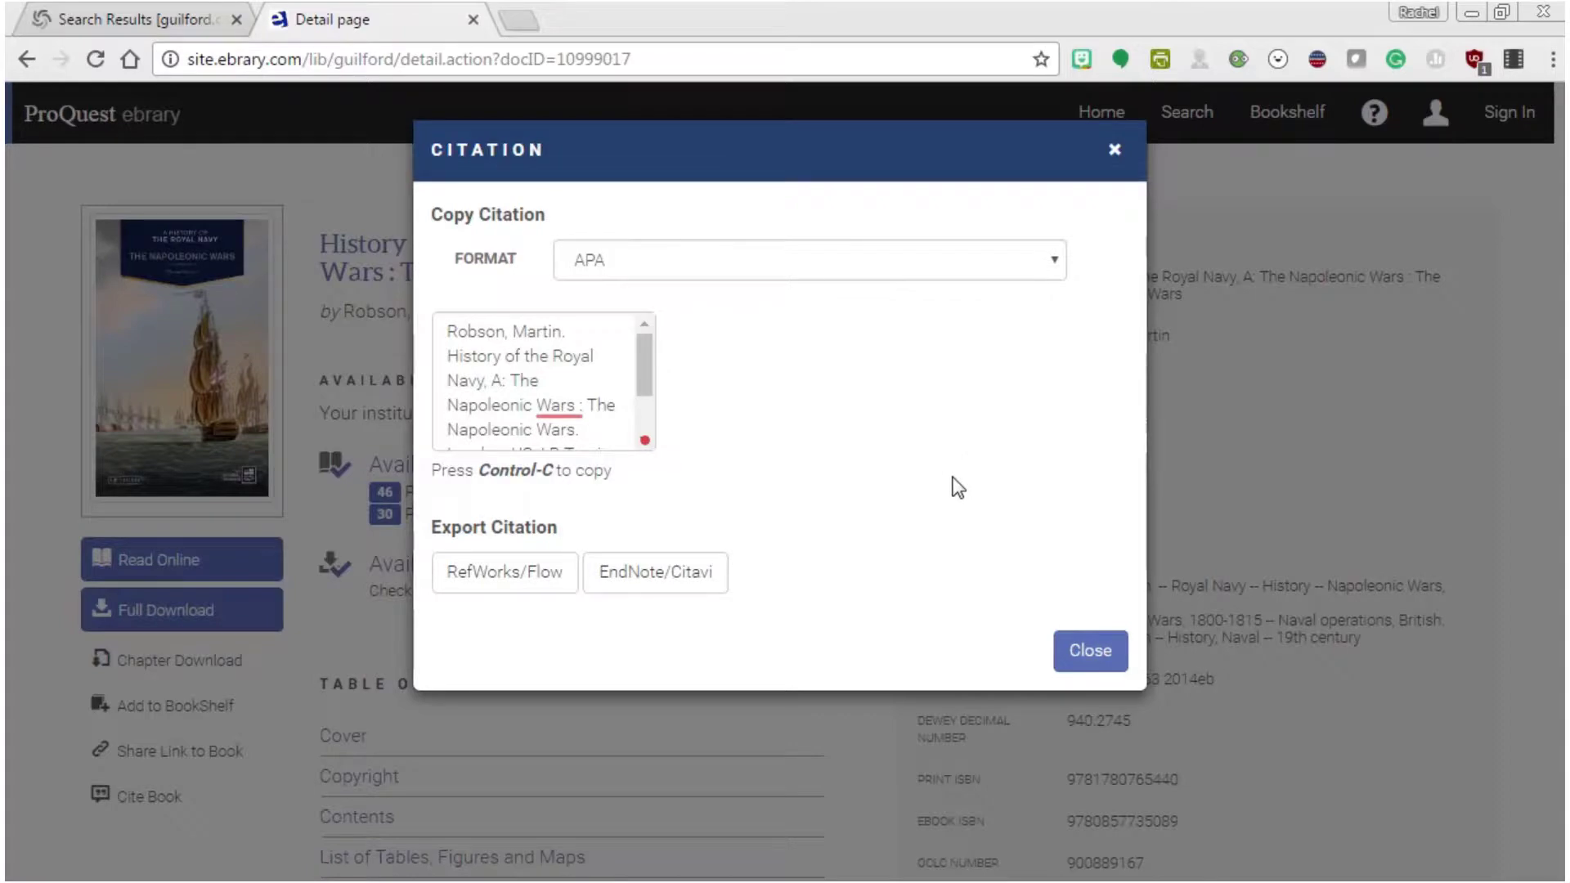
click(1085, 652)
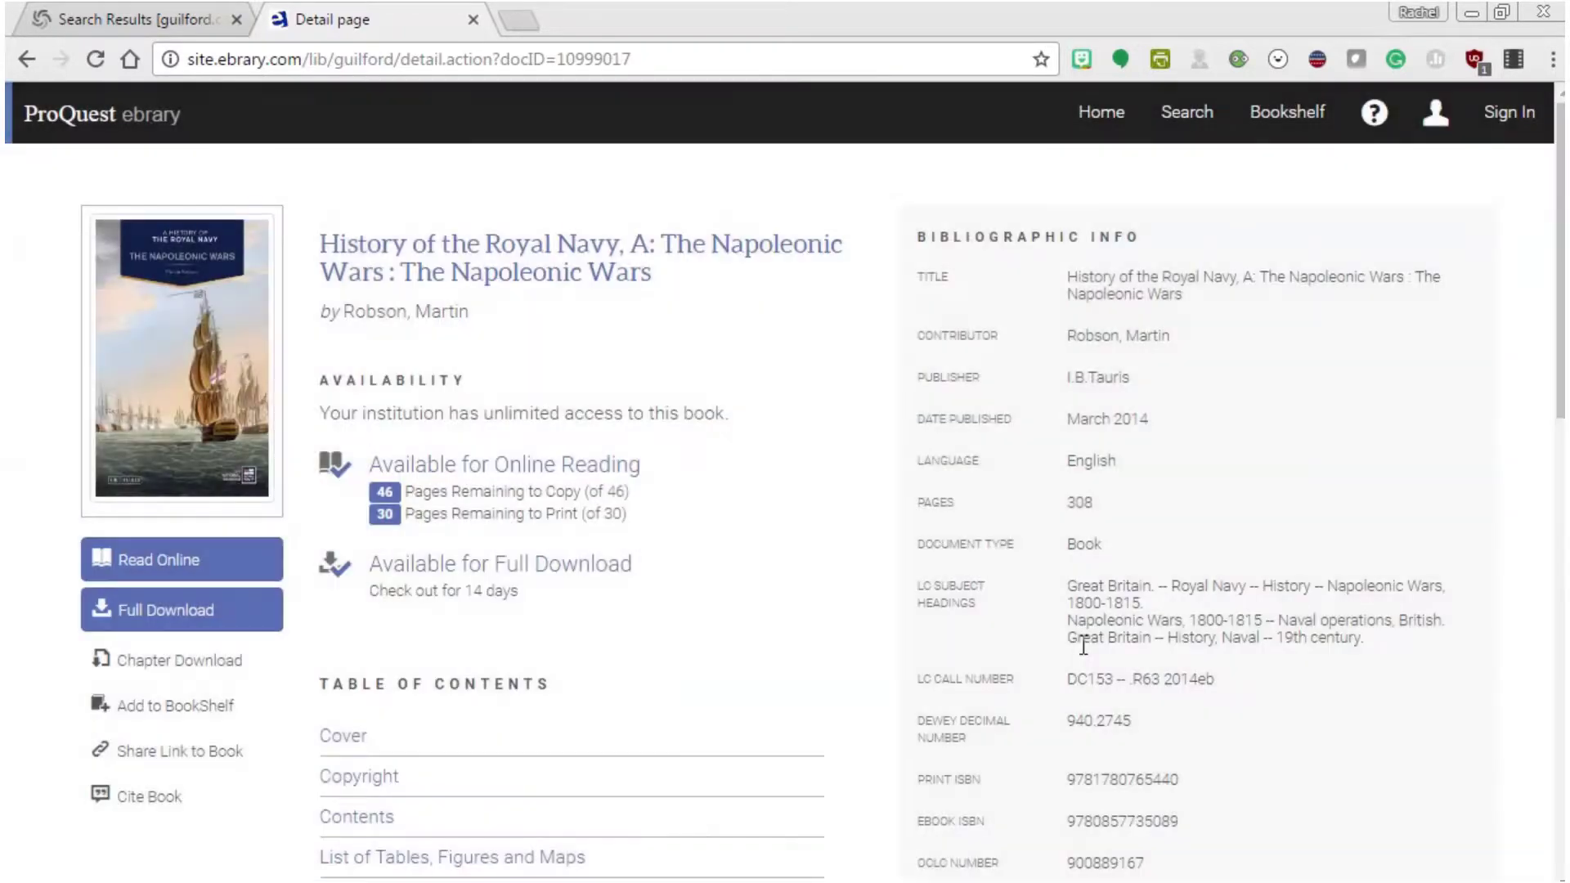
- Look over the table of contents on the book's detail page and return to the catalog search results
scroll(532, 519, down, 14)
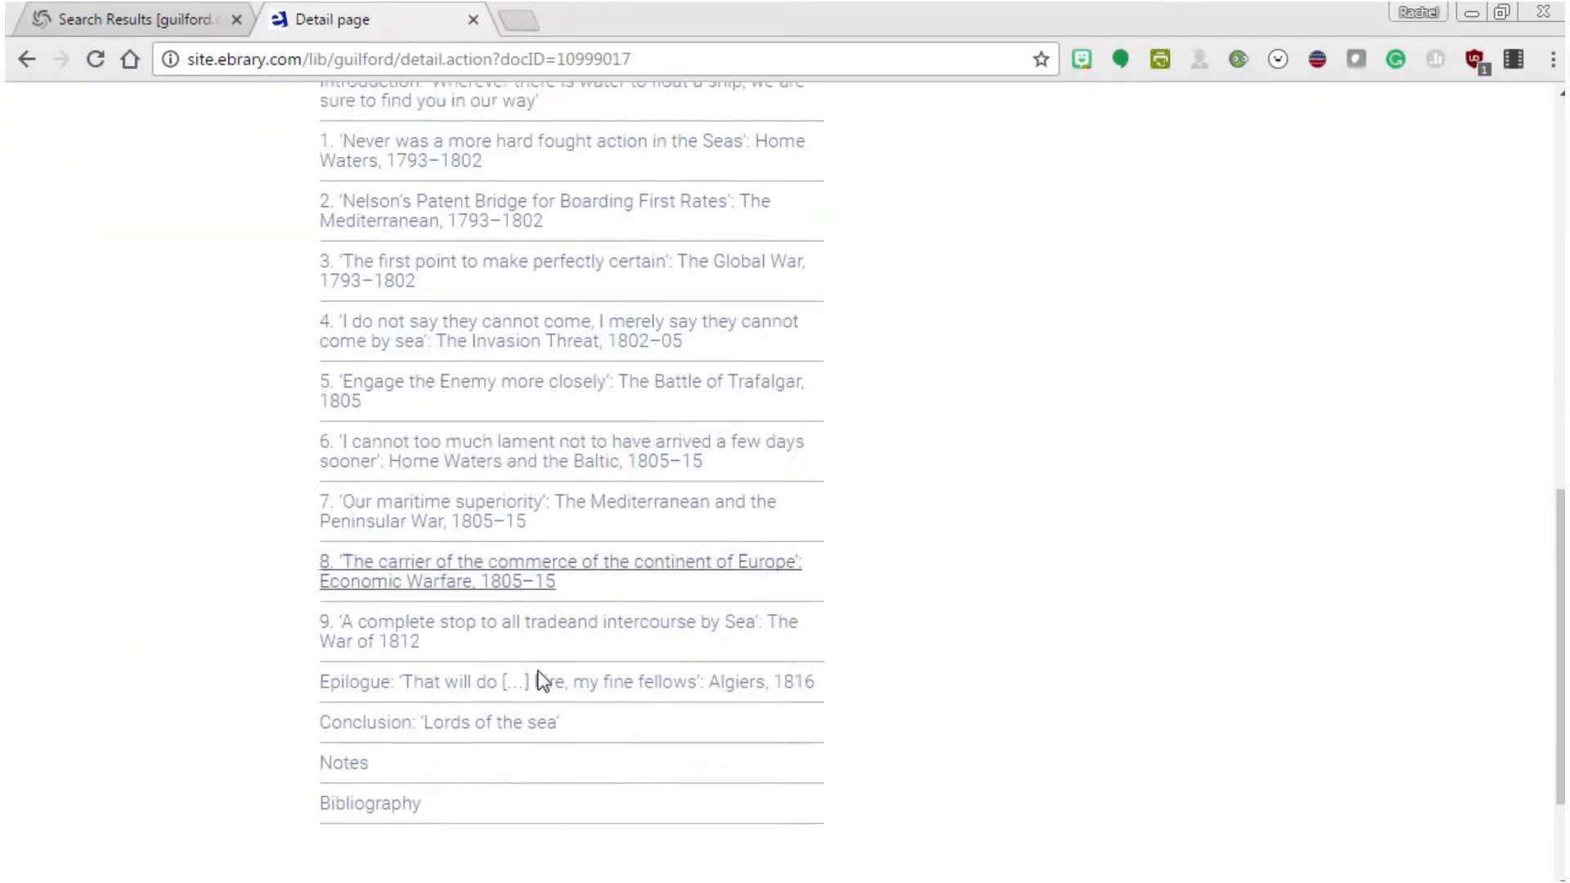
scroll(544, 681, up, 15)
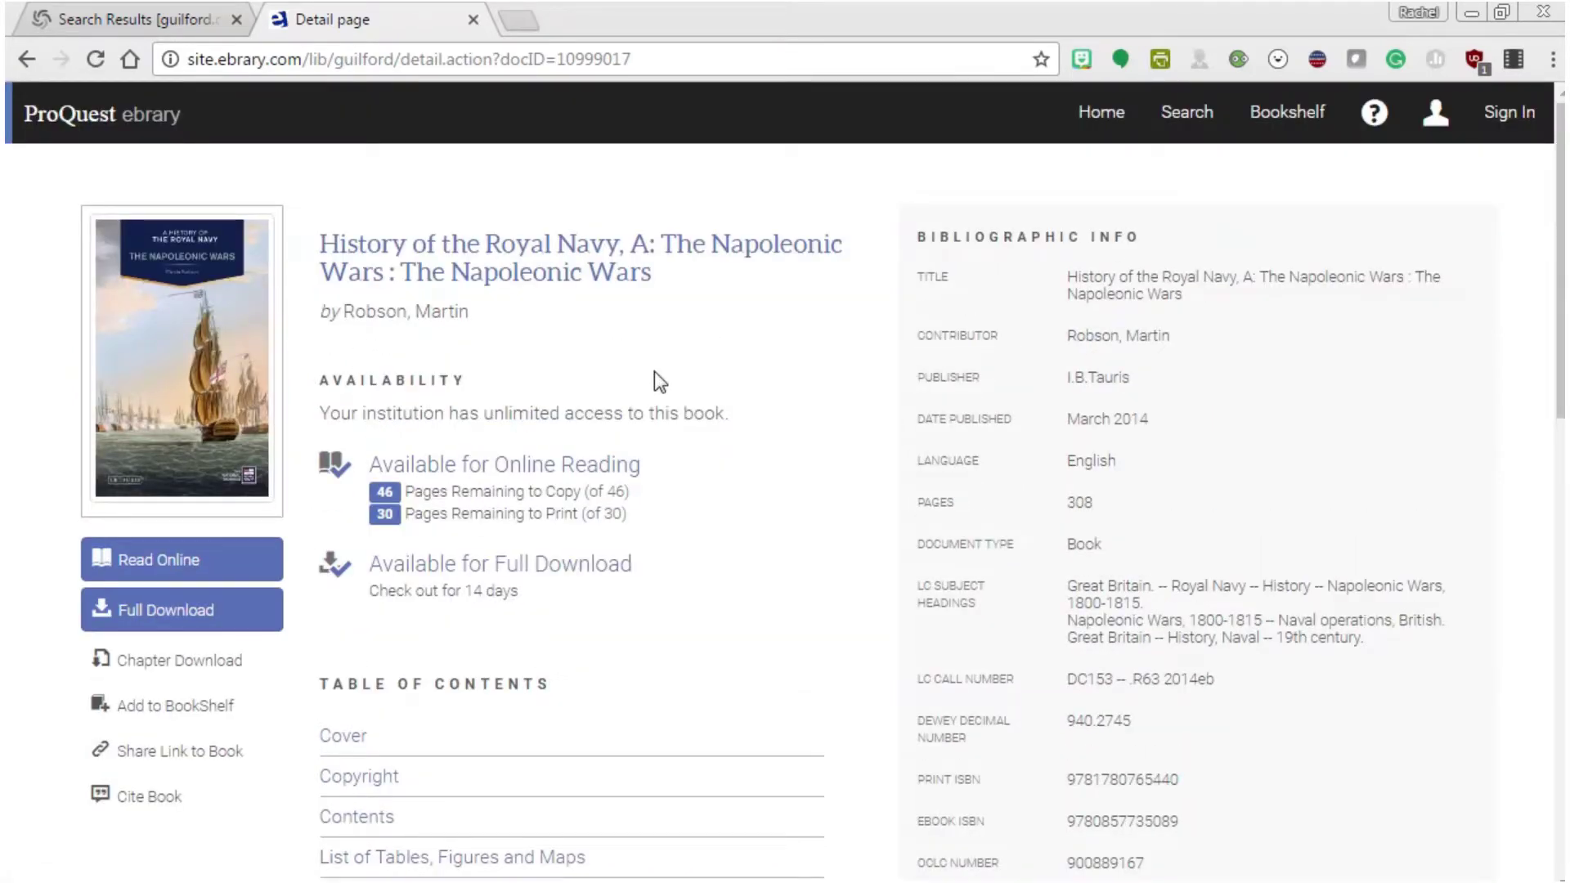
click(473, 19)
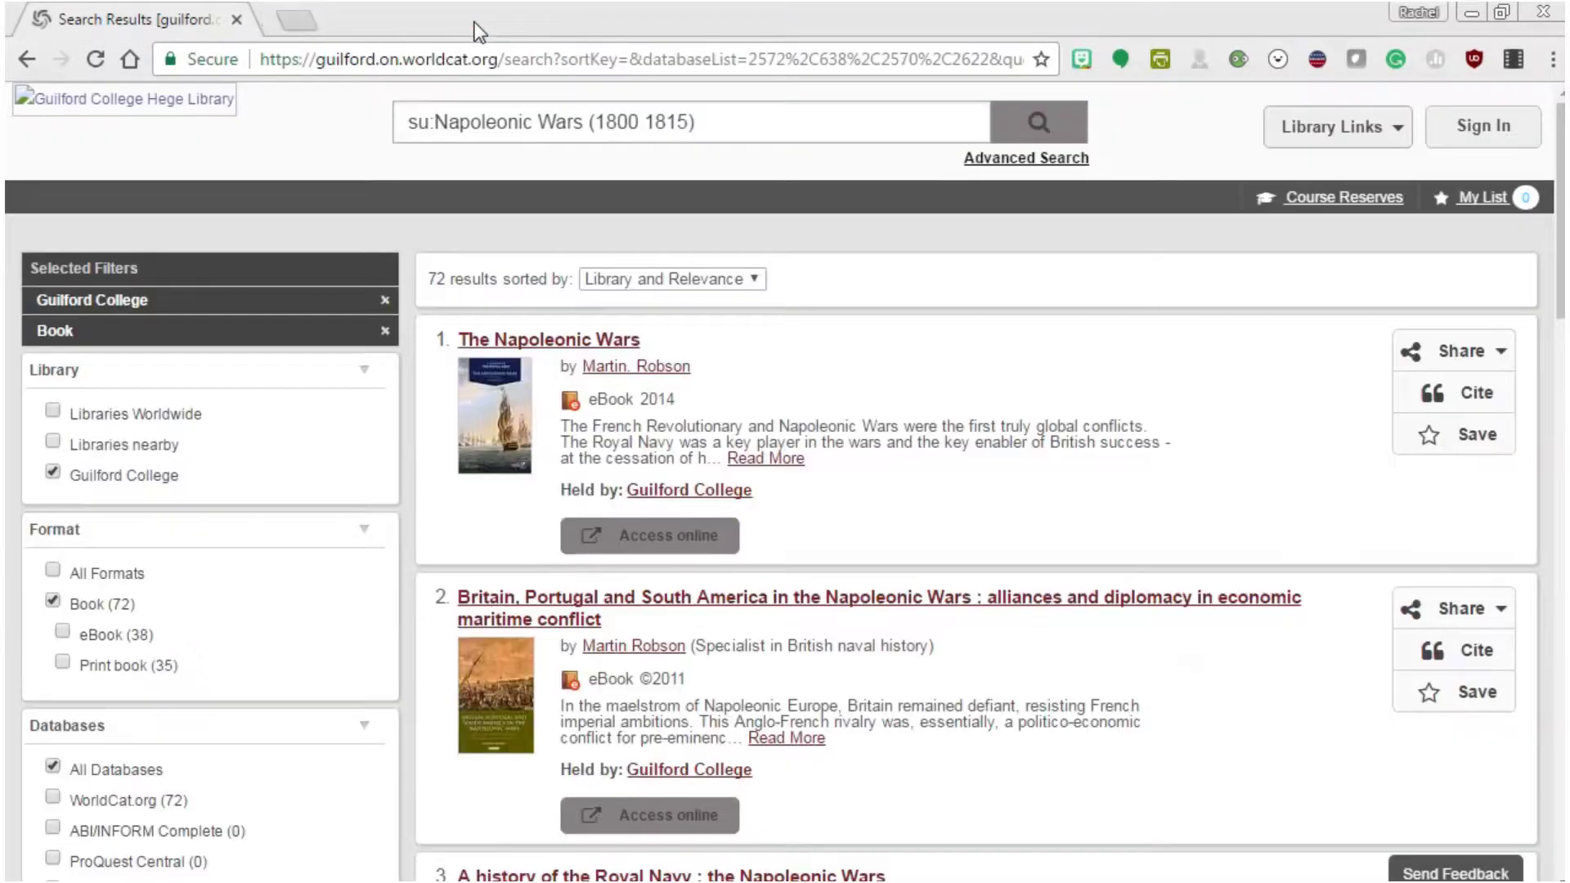
- Access the 2011 eBook Britain, Portugal and South America in the Napoleonic Wars online and open its PDF full text
scroll(659, 667, down, 3)
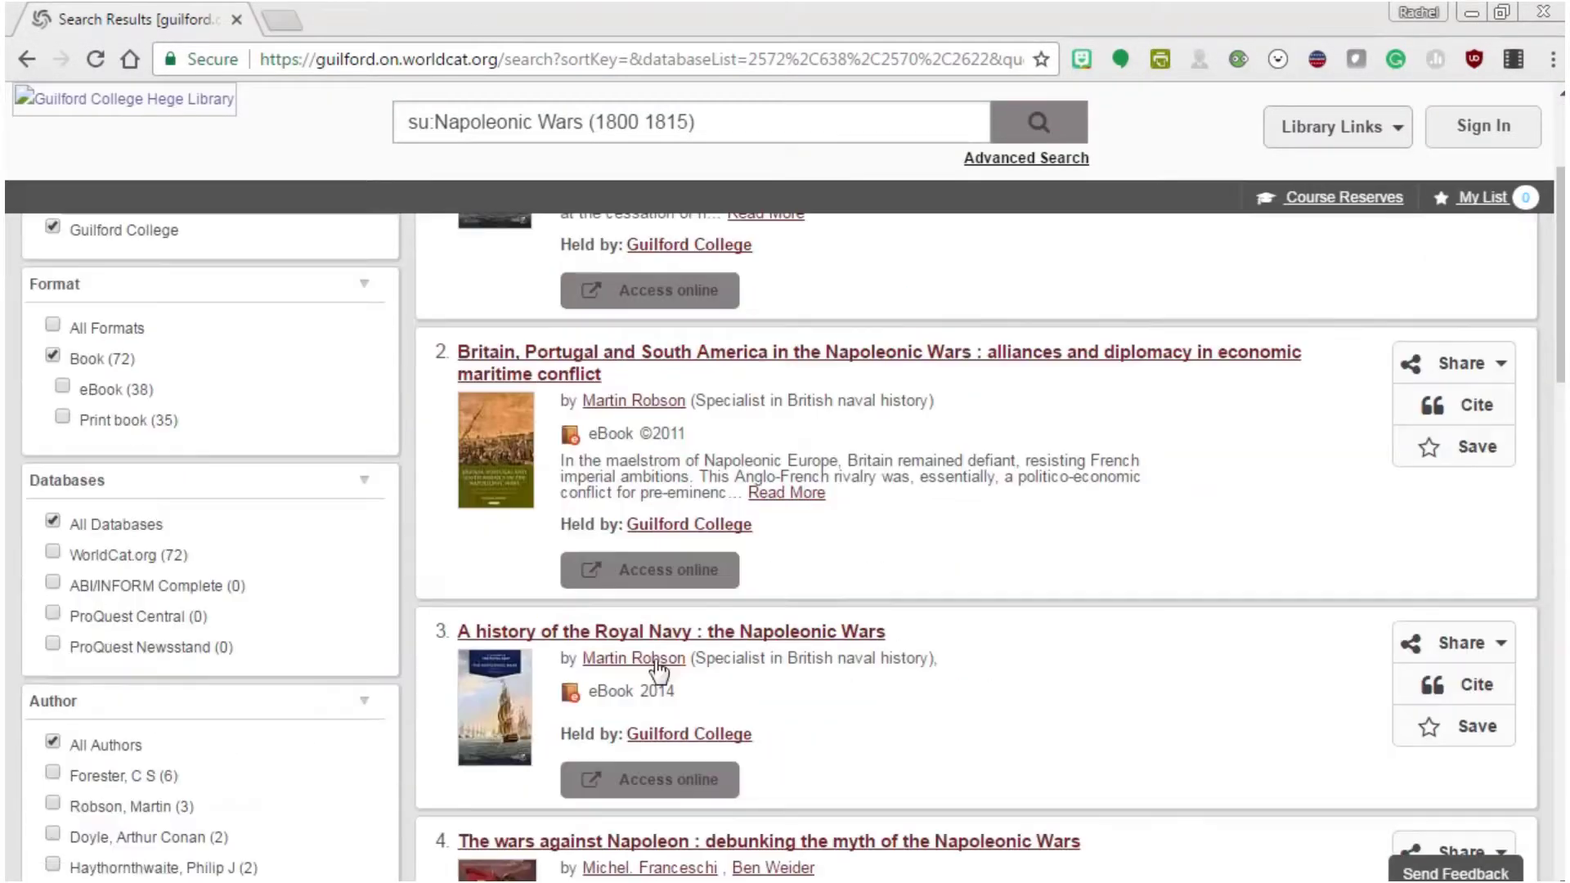
click(651, 573)
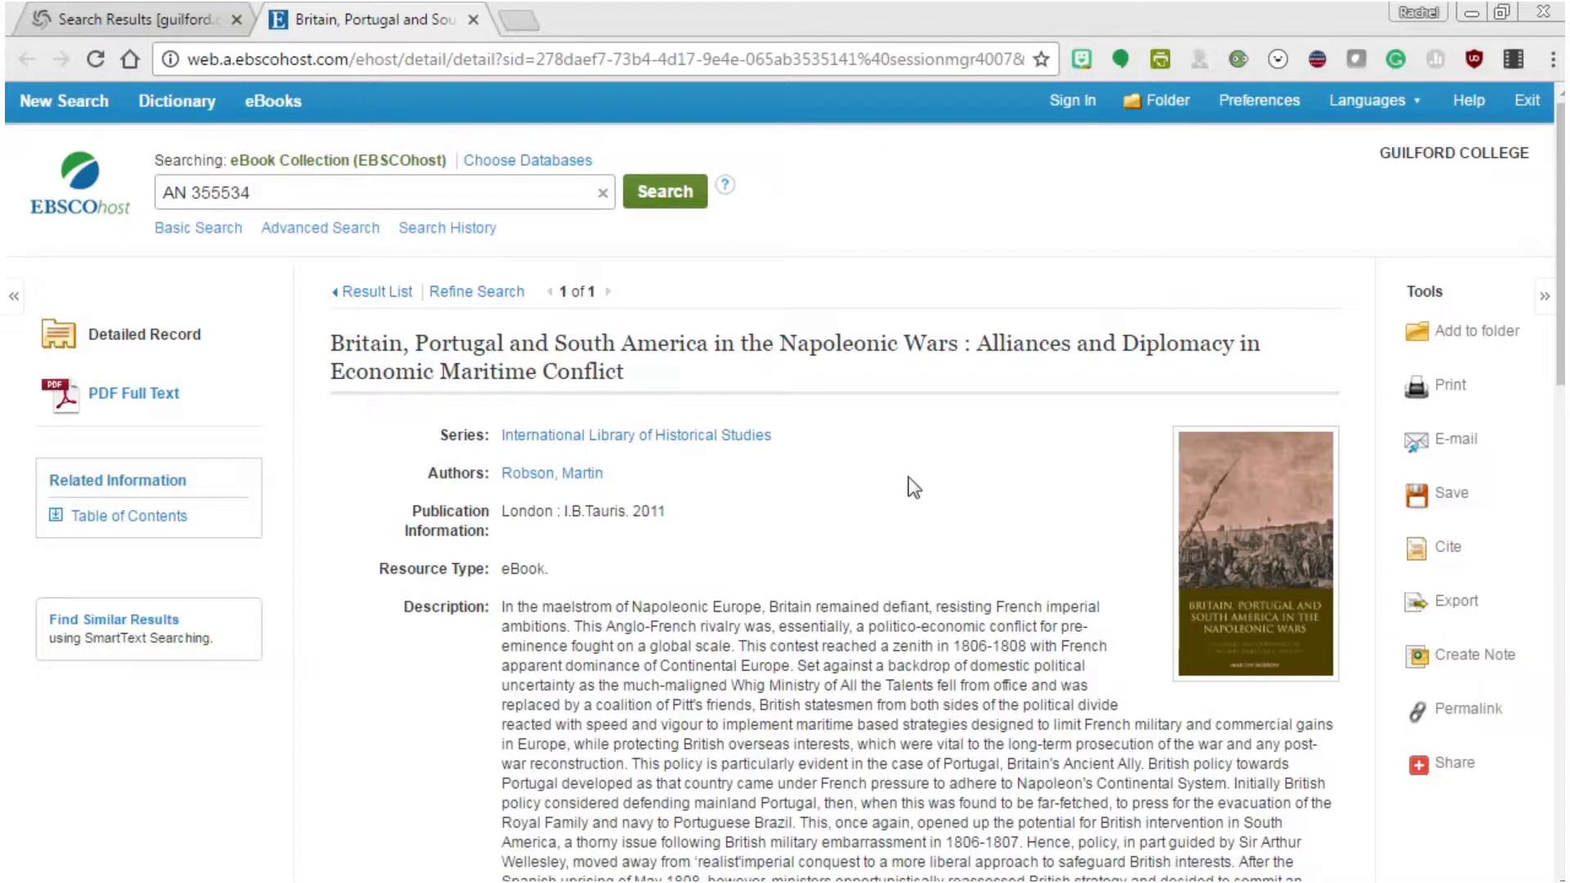
scroll(905, 556, down, 3)
scroll(906, 557, up, 2)
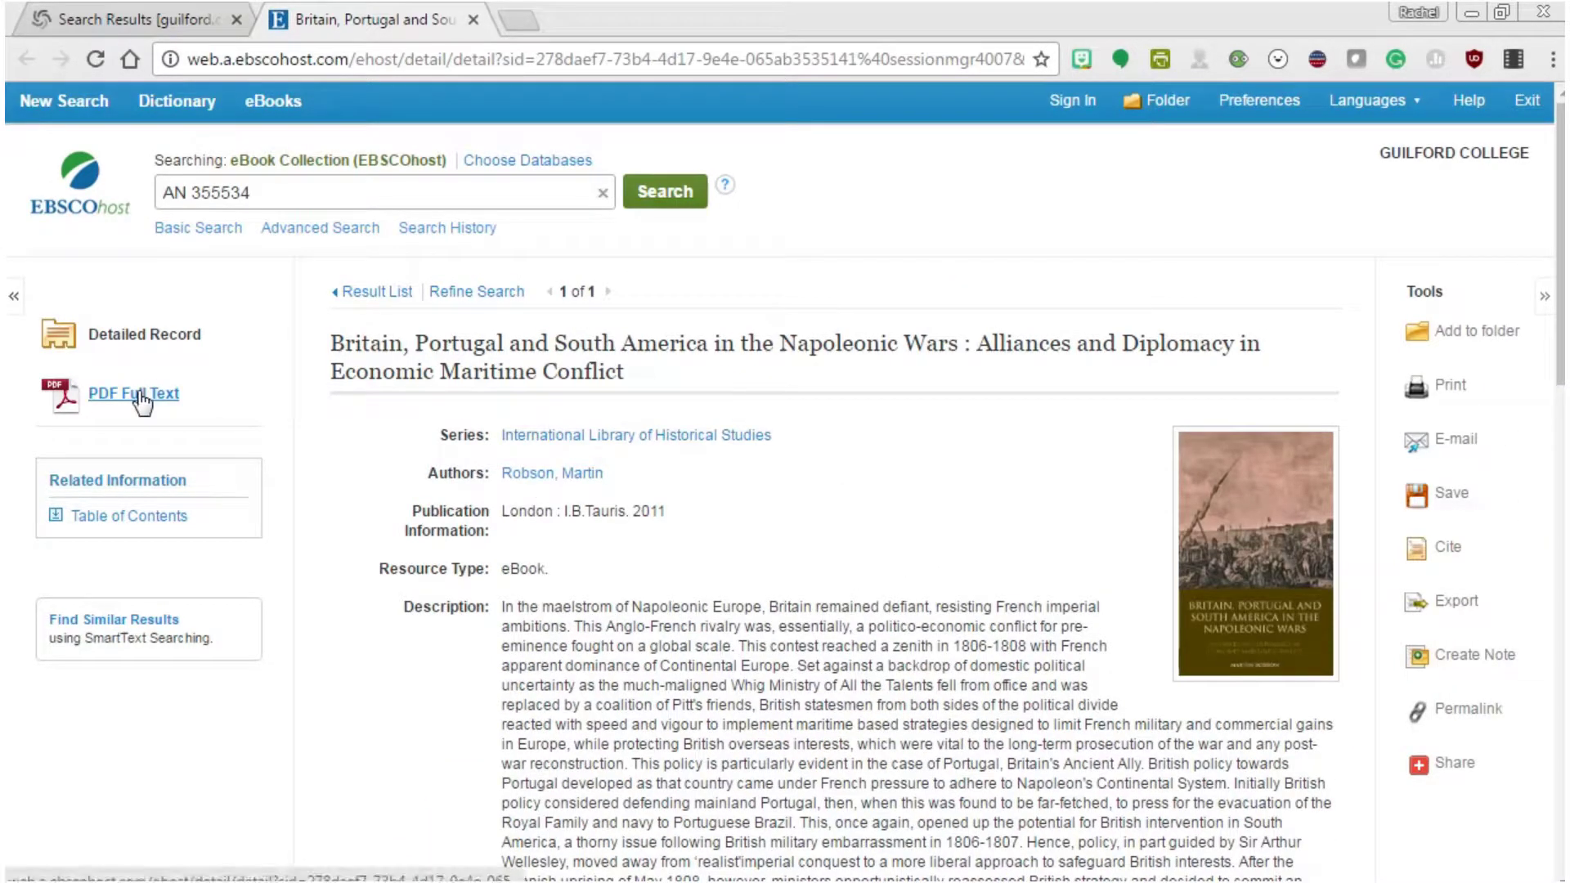
click(144, 399)
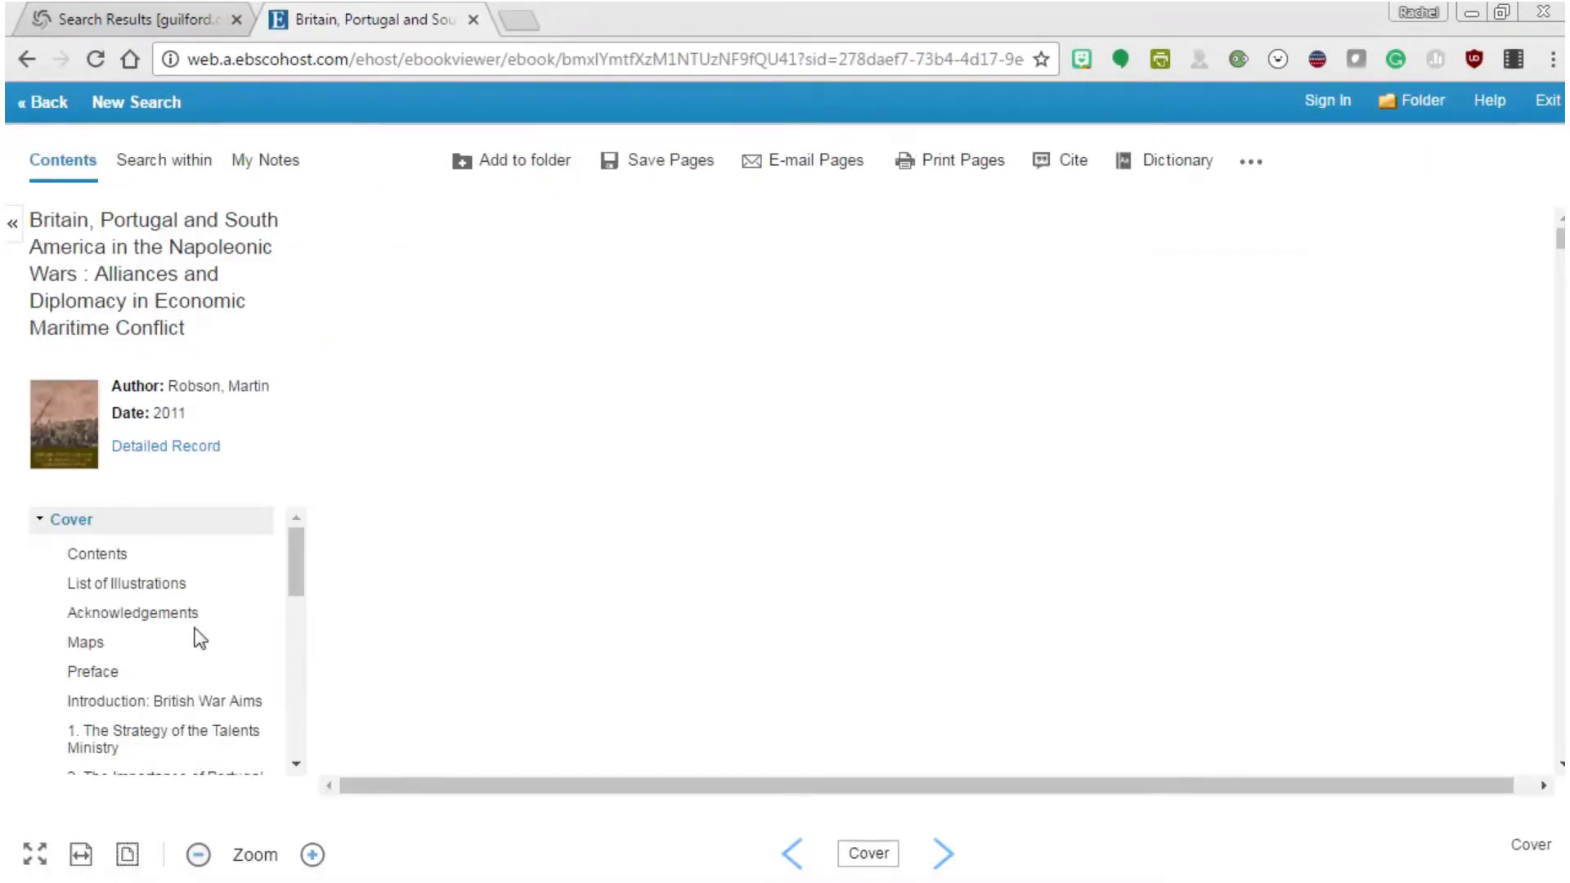
- Look through the eBook's table of contents and open chapter 1, The Strategy of the Talents Ministry
scroll(193, 655, down, 8)
scroll(195, 664, up, 8)
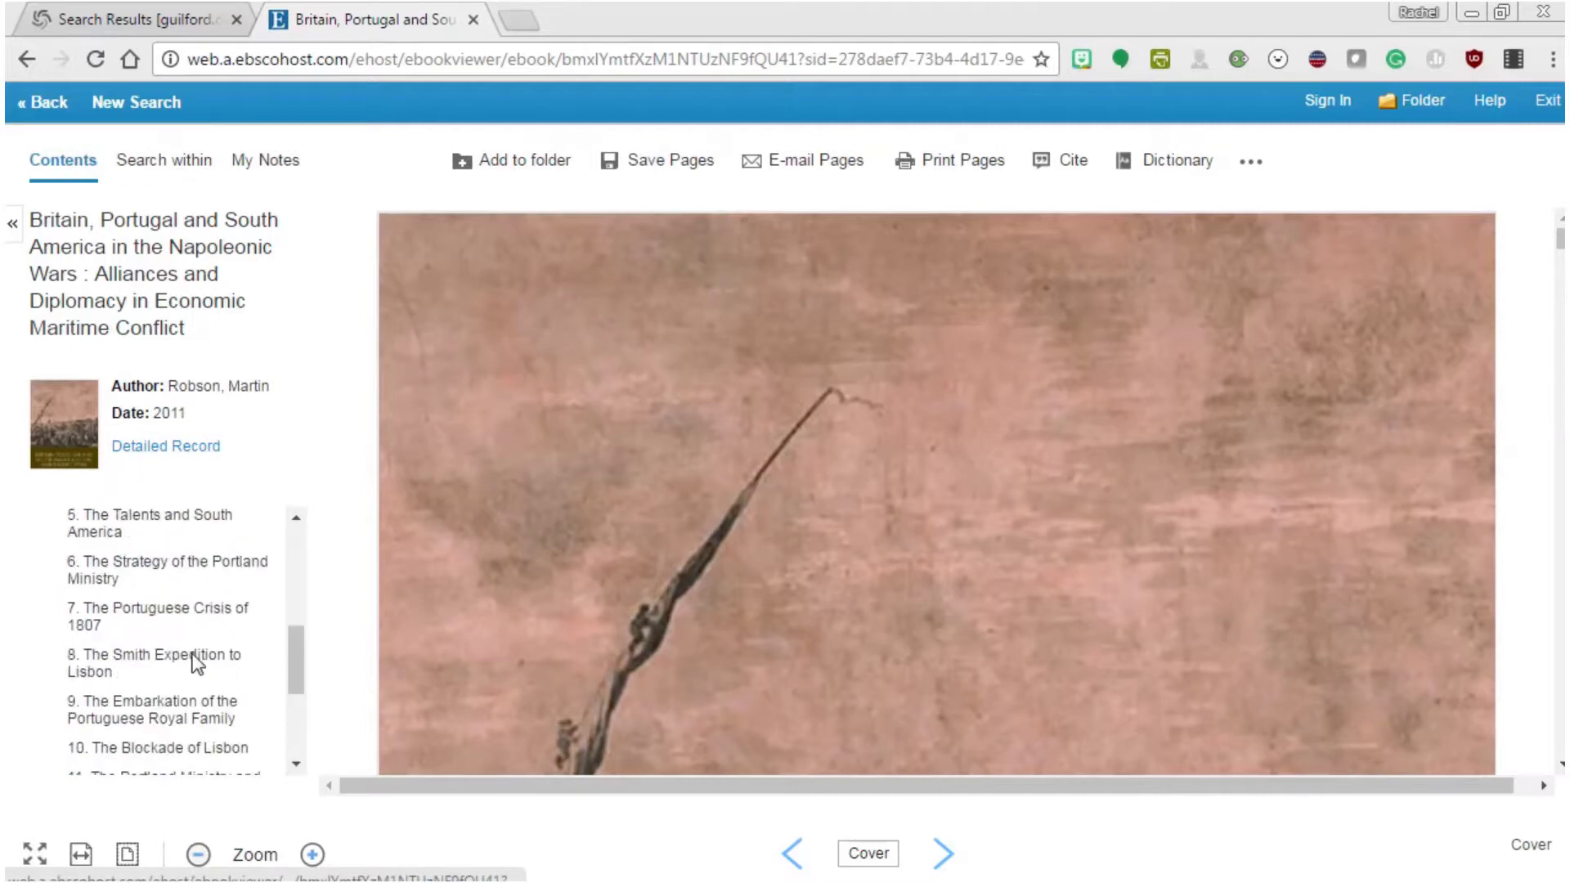
click(172, 732)
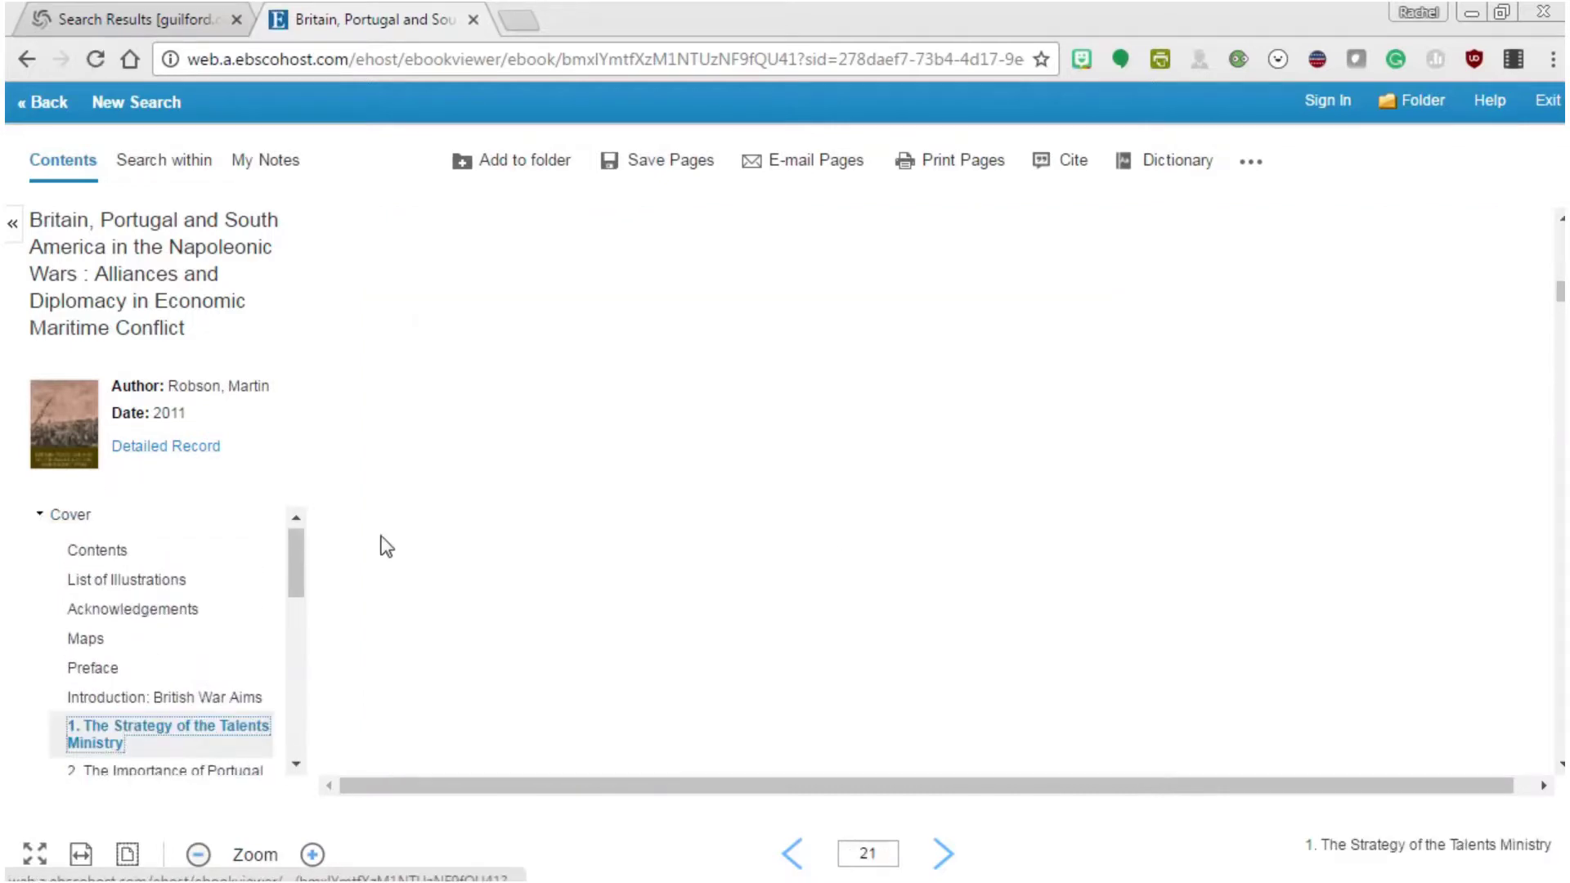
scroll(1010, 557, down, 5)
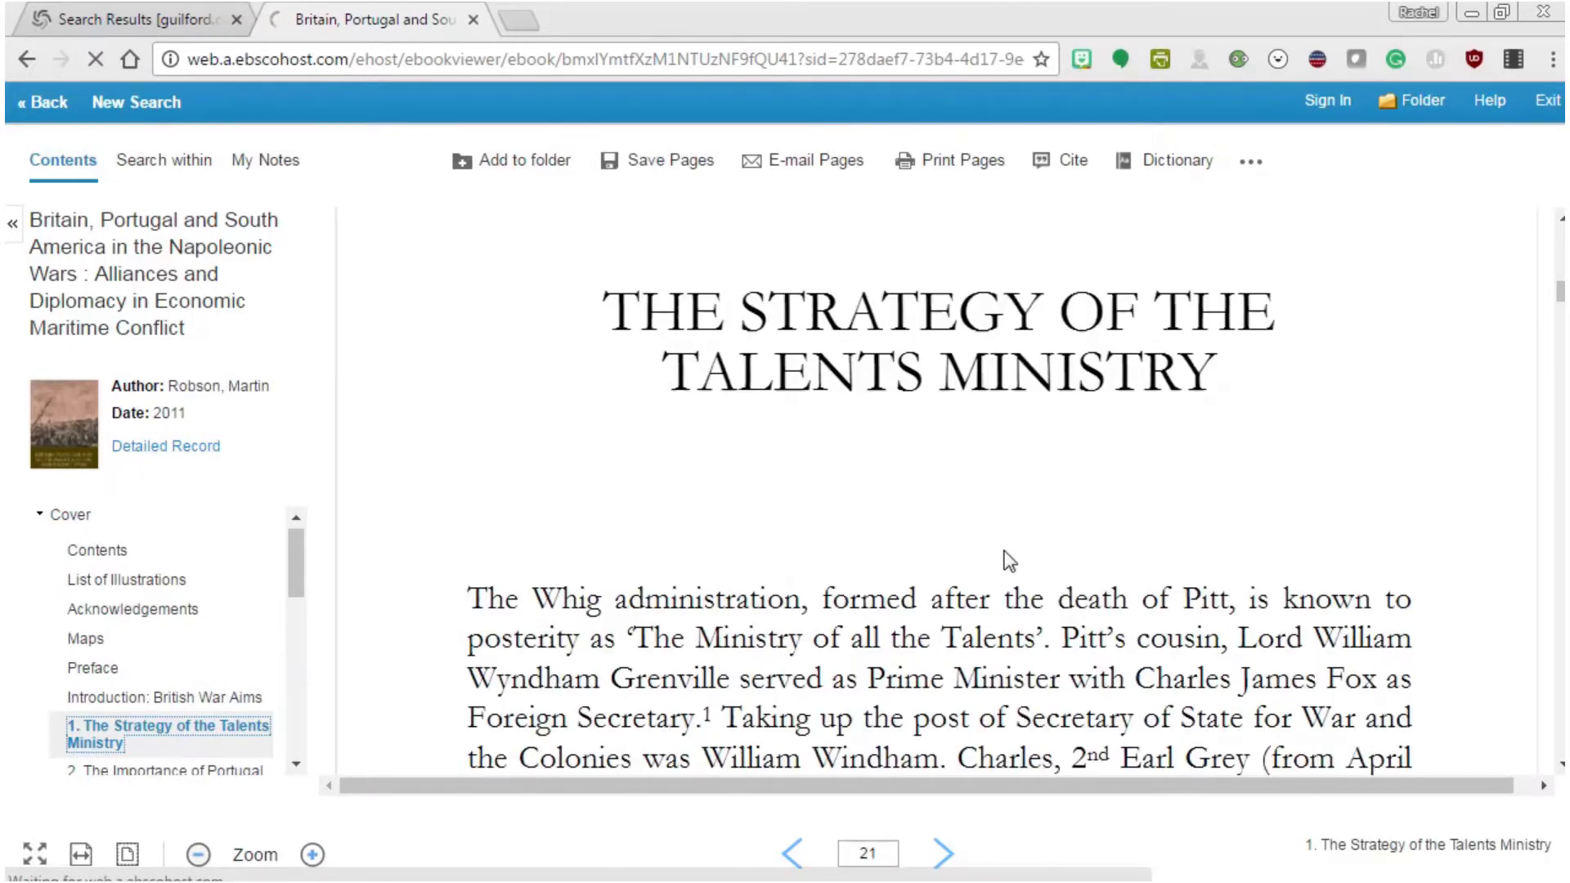
- Search within the eBook for "whig" and open the keyword match on page 233
click(167, 160)
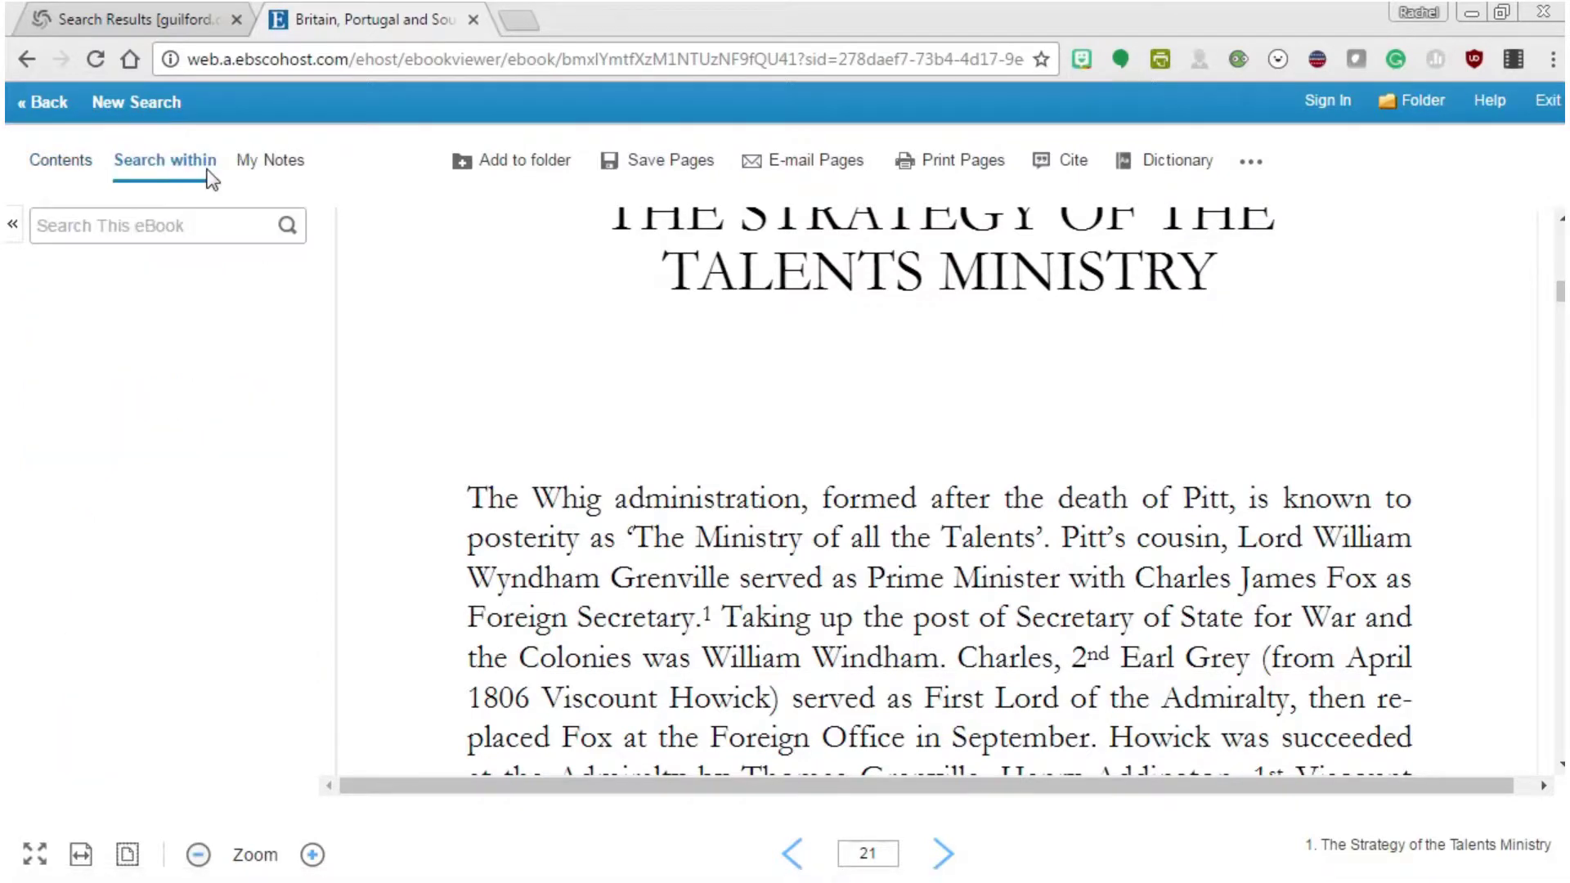
click(246, 226)
text(whig)
key(Return)
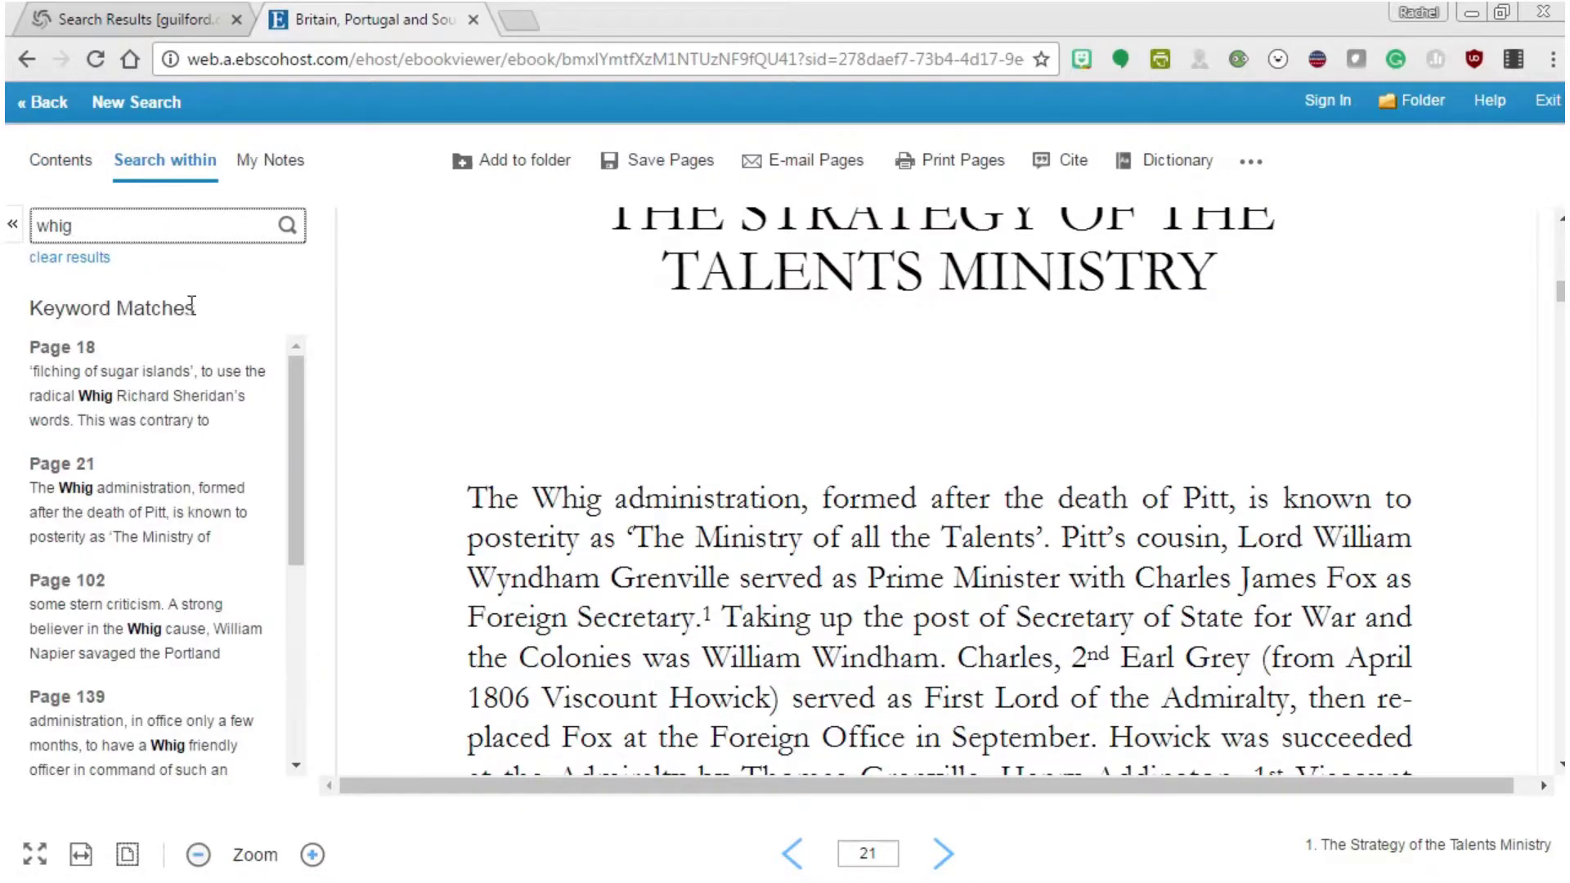
scroll(169, 511, down, 5)
click(160, 479)
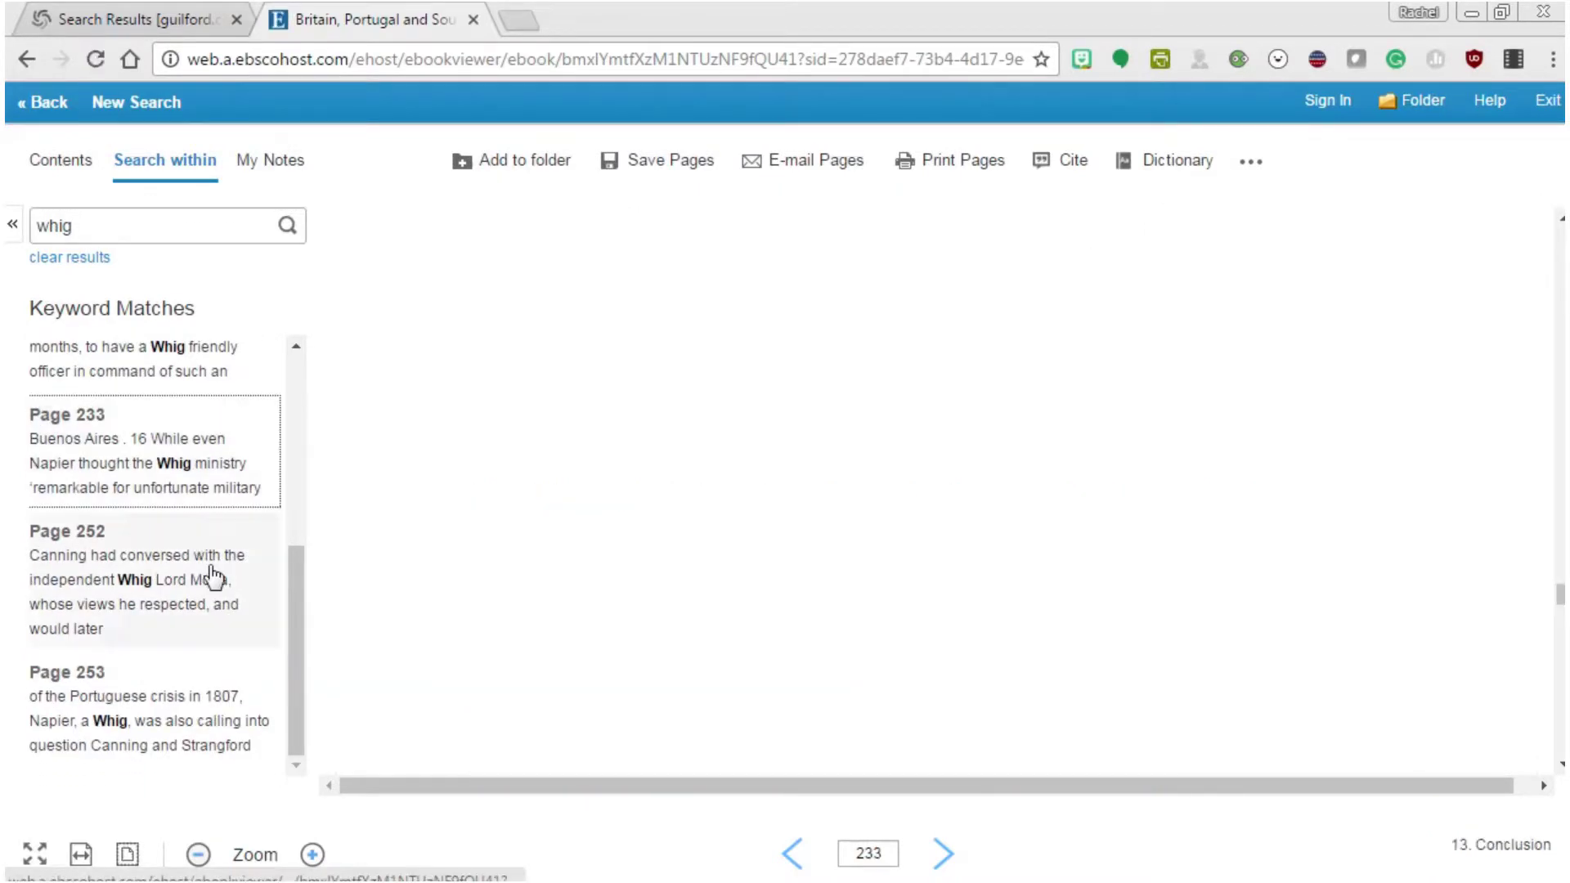
- View the eBook's notes section and return to the table of contents
click(176, 233)
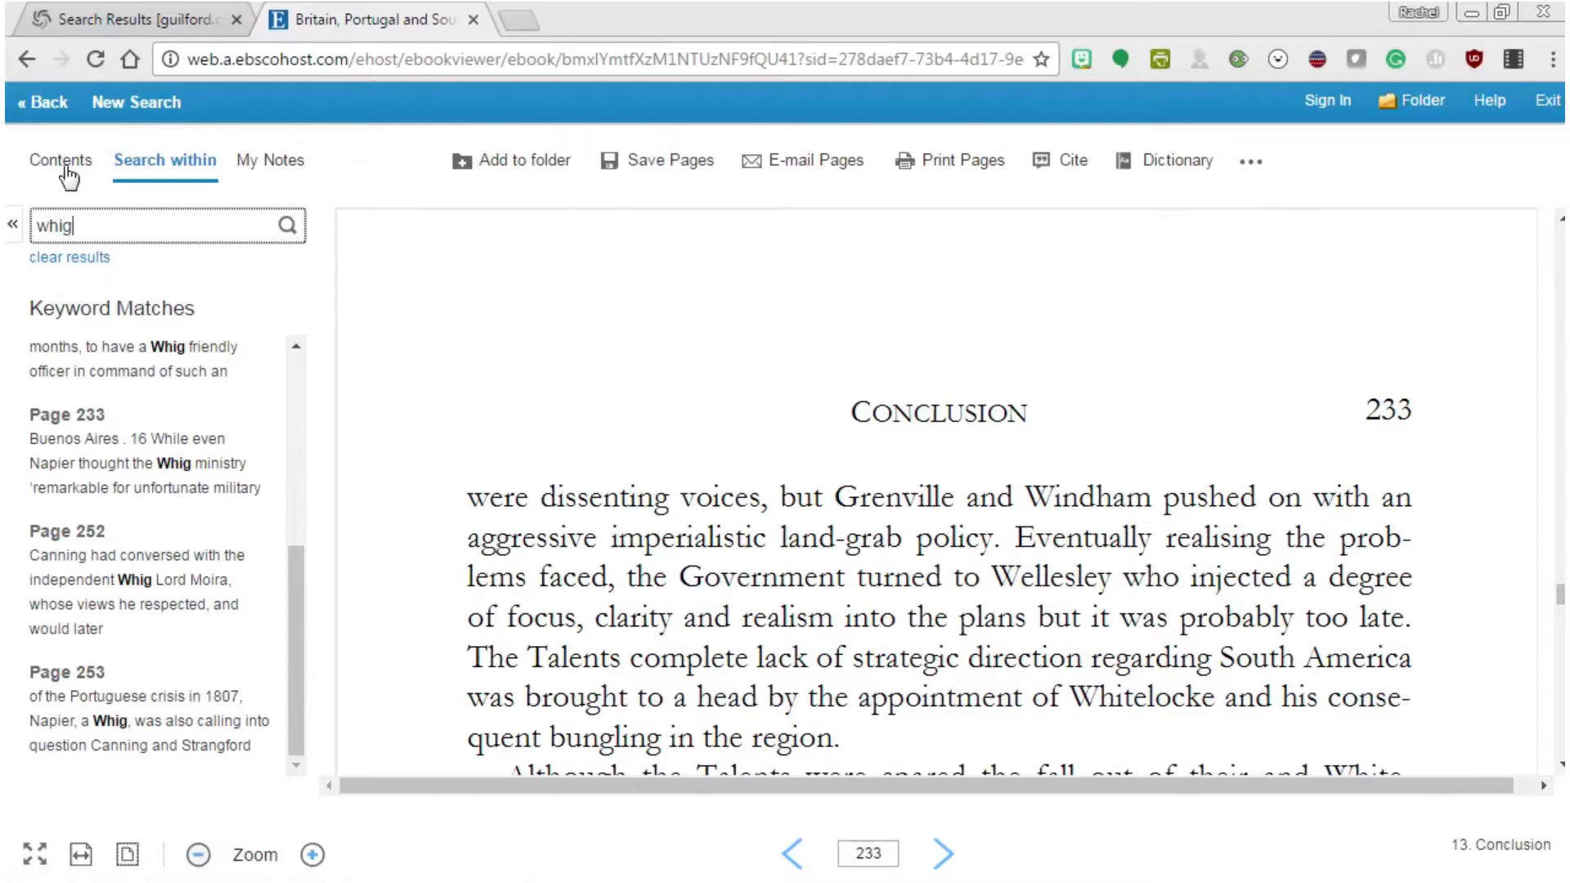
click(278, 168)
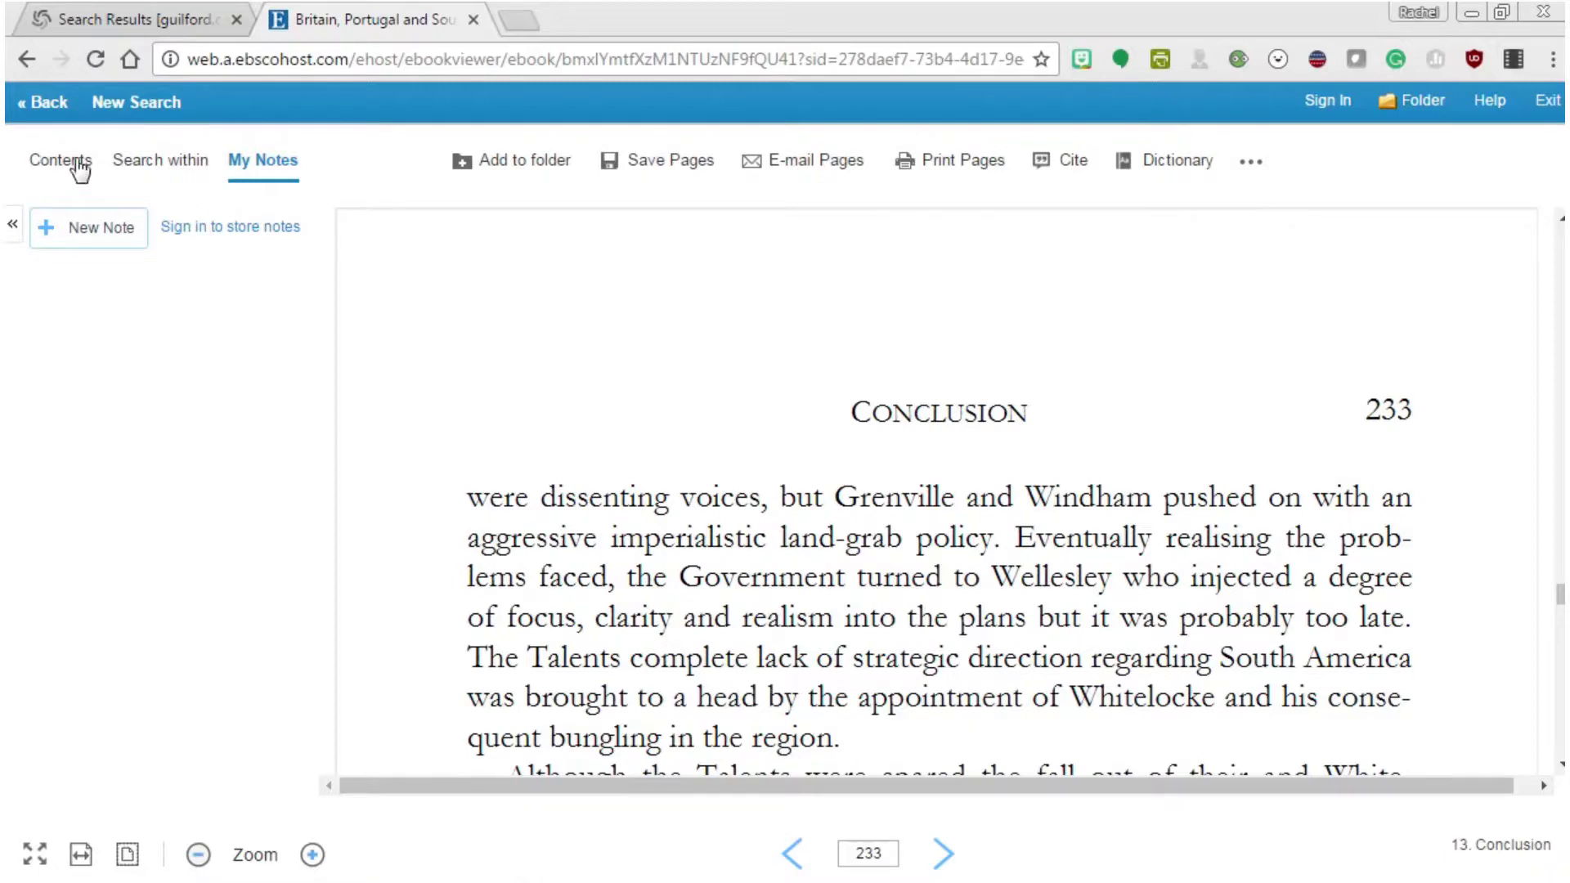
click(73, 162)
- Open the eBook's citation formats, look over the list from ABNT to Vancouver/ICMJE and close it
click(1074, 160)
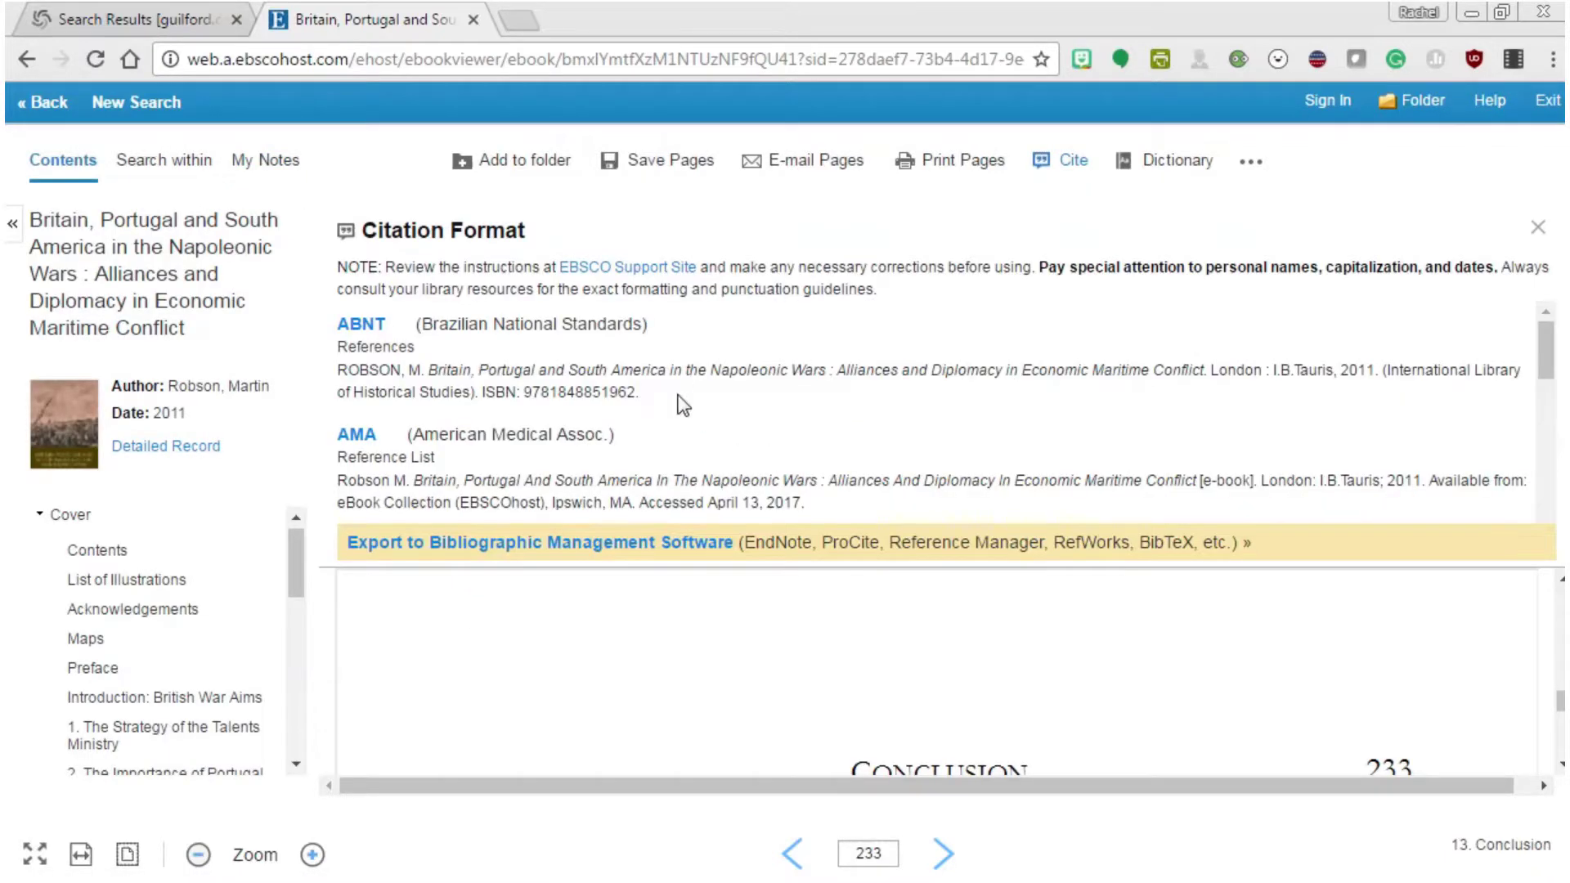
scroll(441, 427, down, 2)
scroll(481, 429, up, 2)
scroll(489, 431, down, 8)
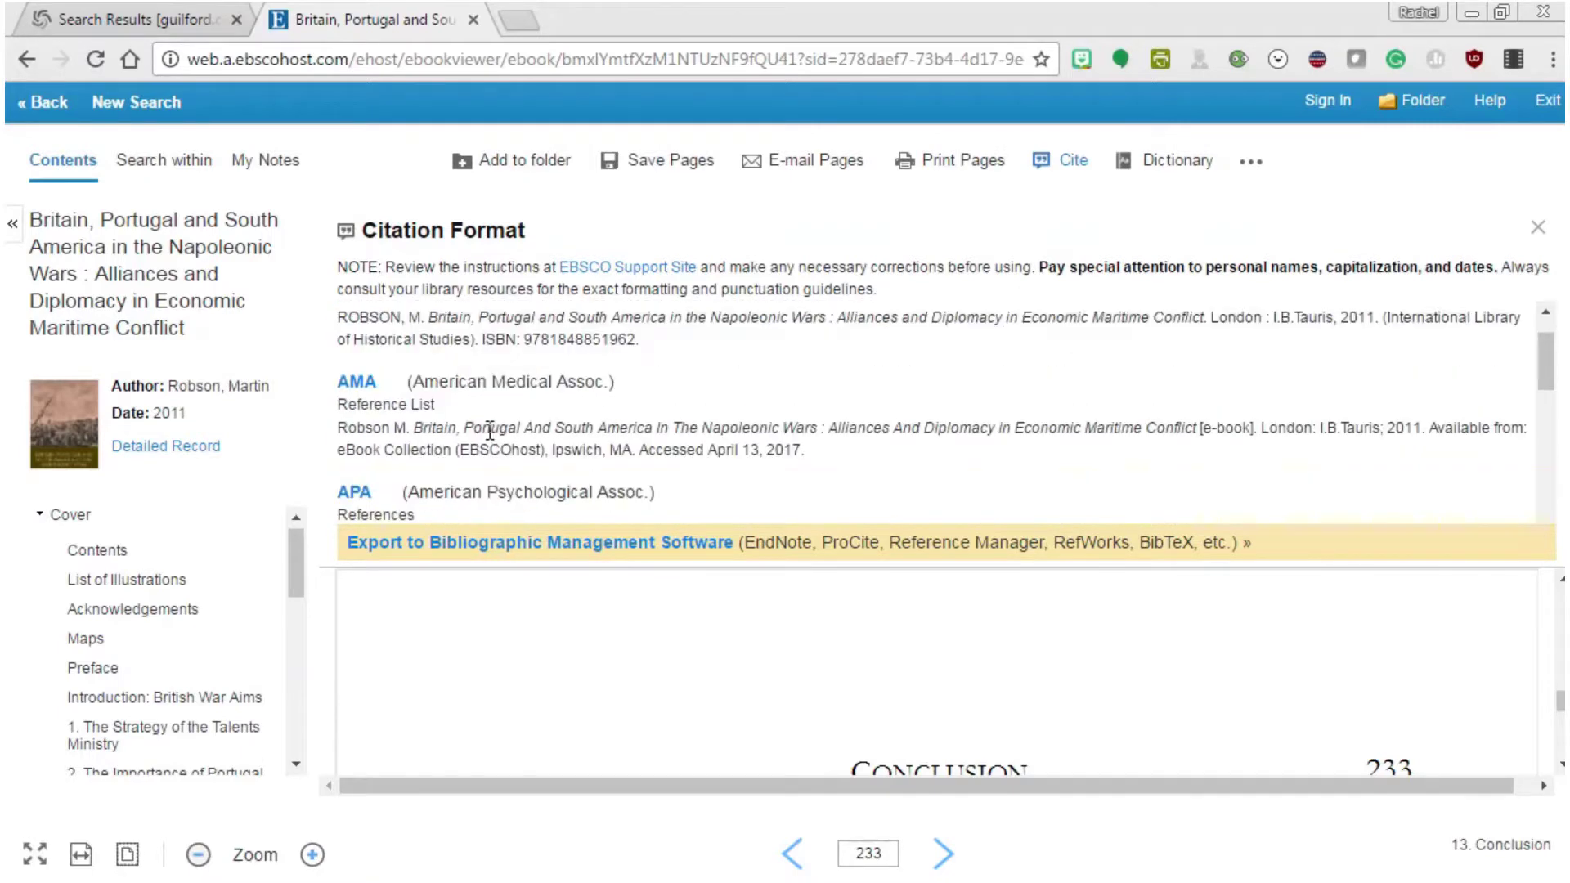
scroll(488, 438, down, 3)
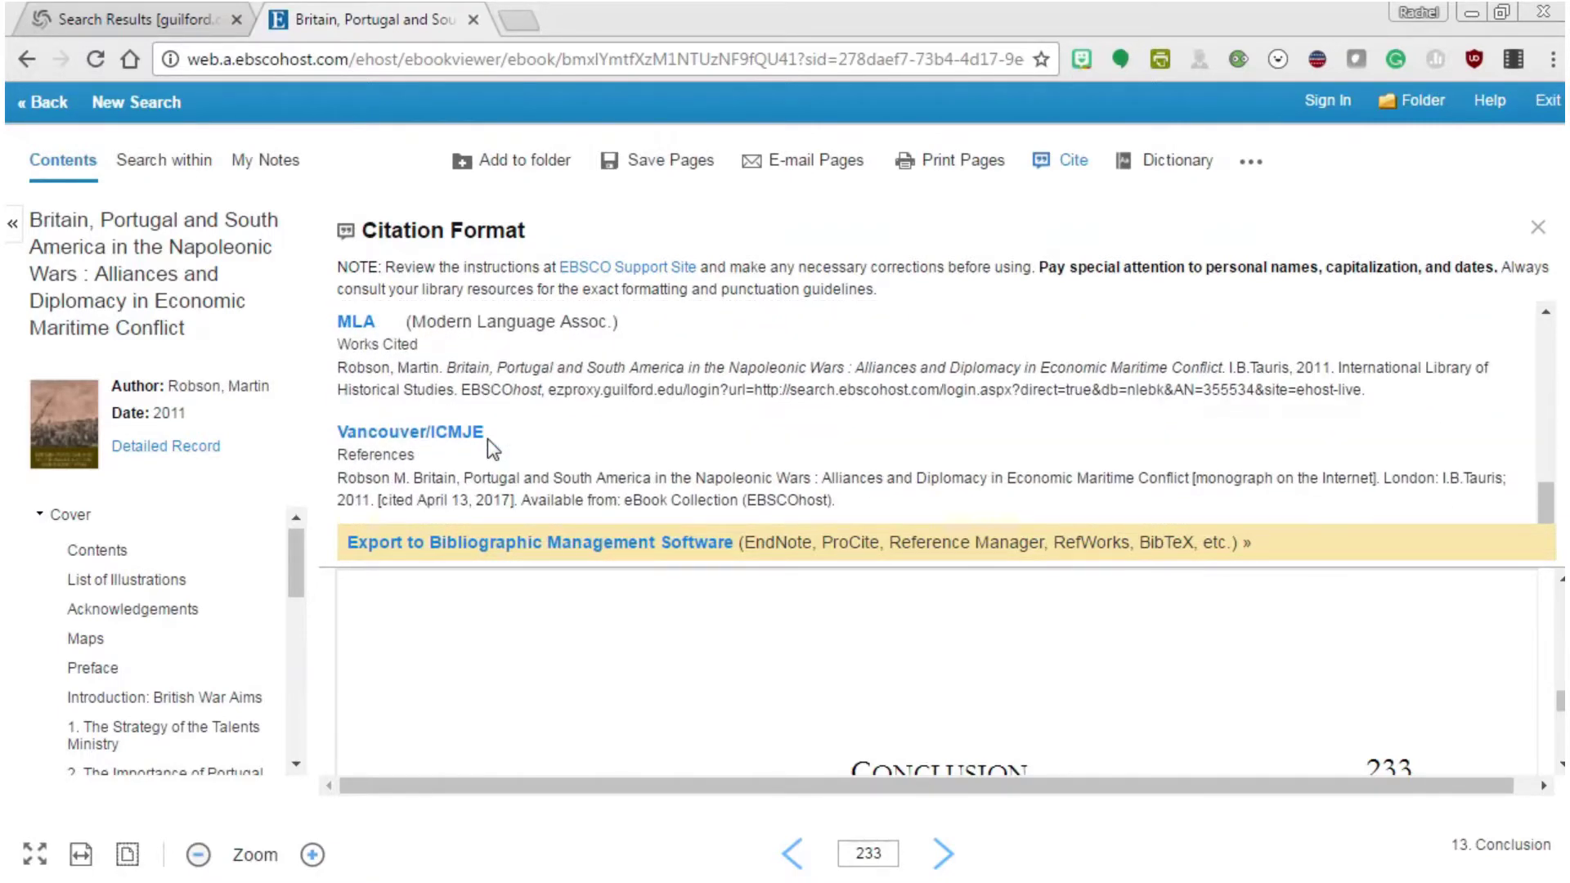
scroll(581, 455, up, 10)
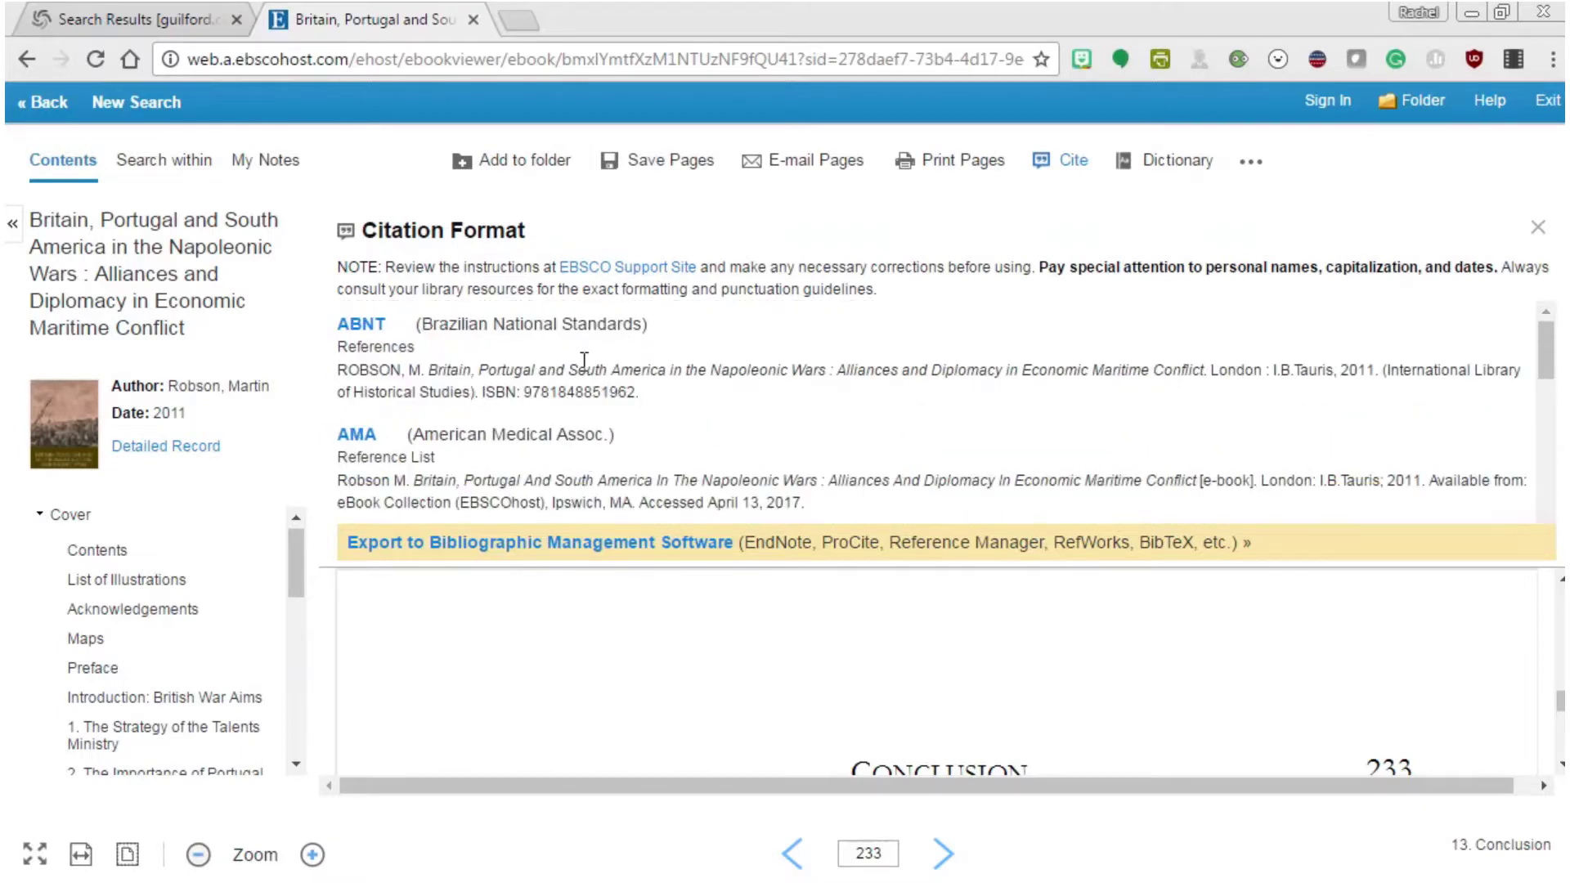
click(1550, 238)
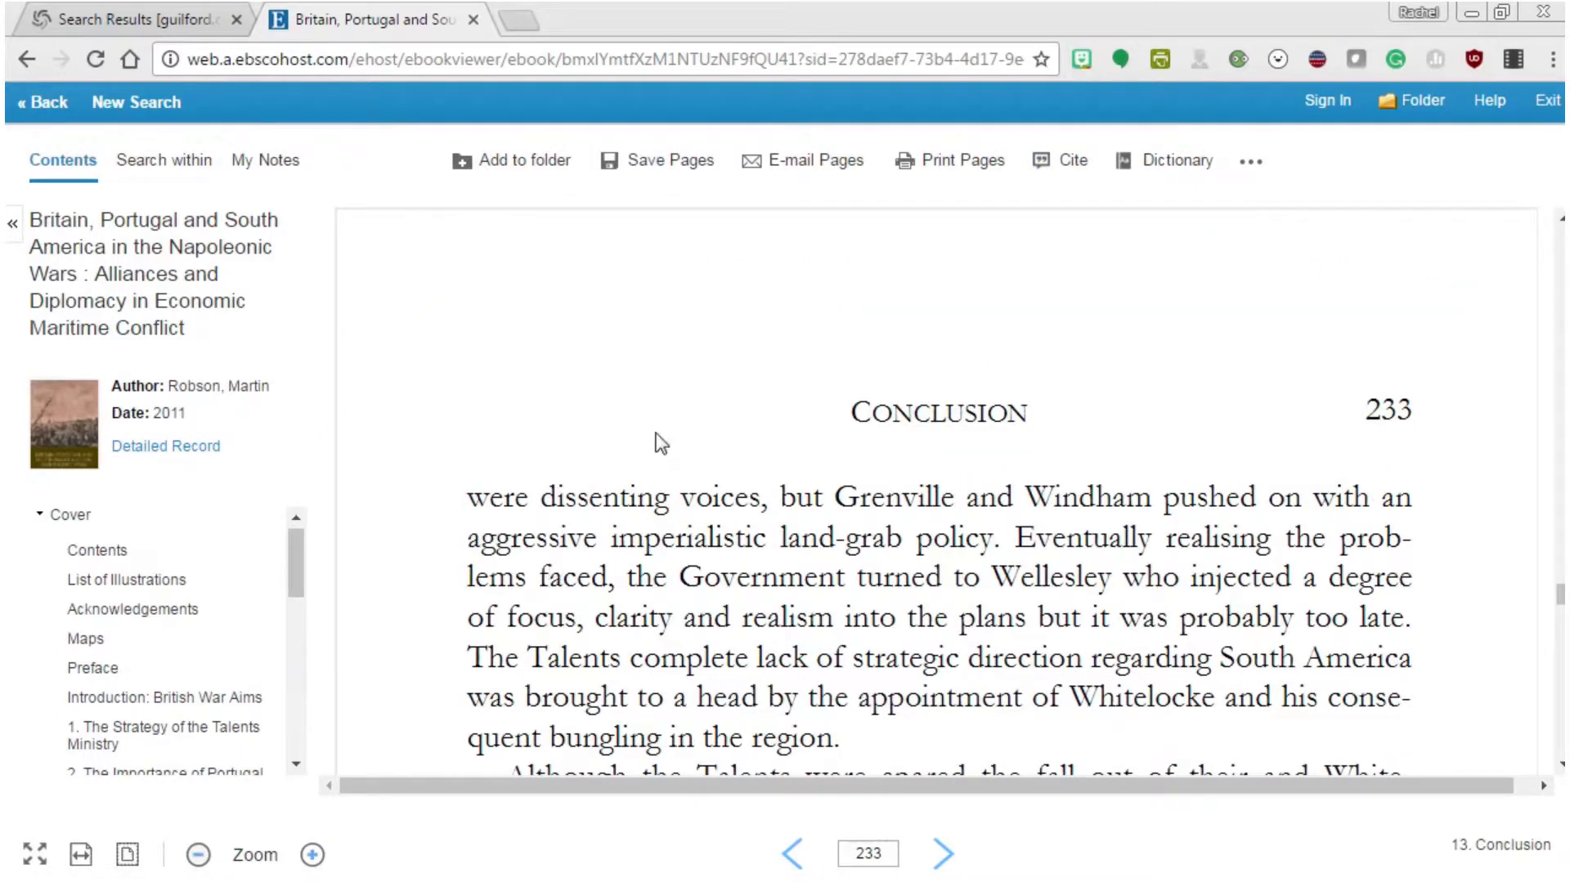
- Reveal and hide the additional eBook tools, and close the eBook to return to the catalog search results
click(1251, 164)
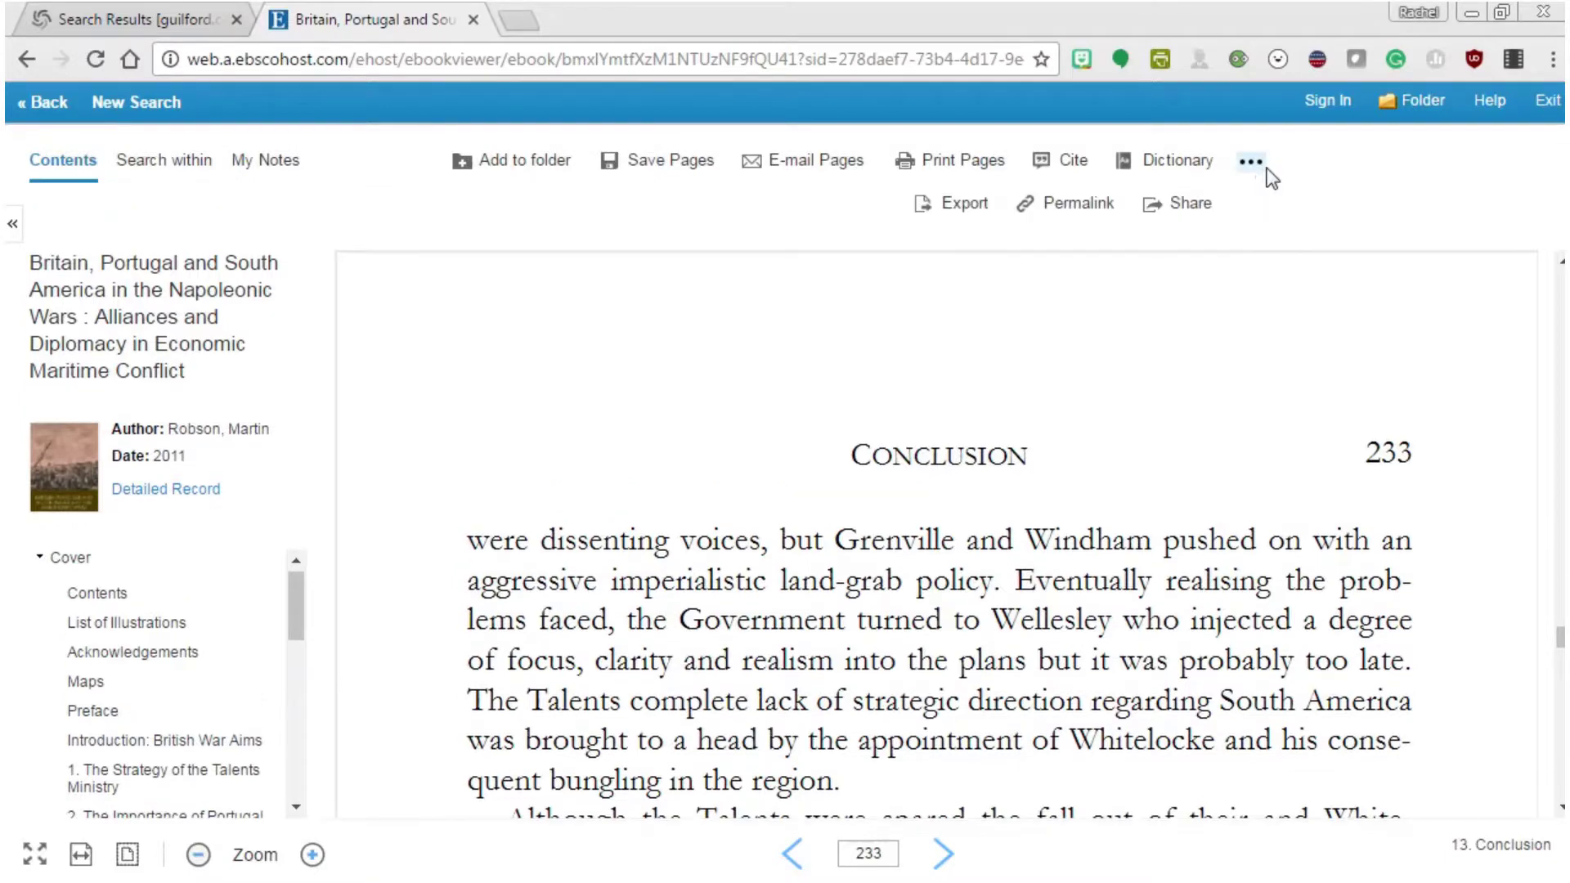
click(1252, 164)
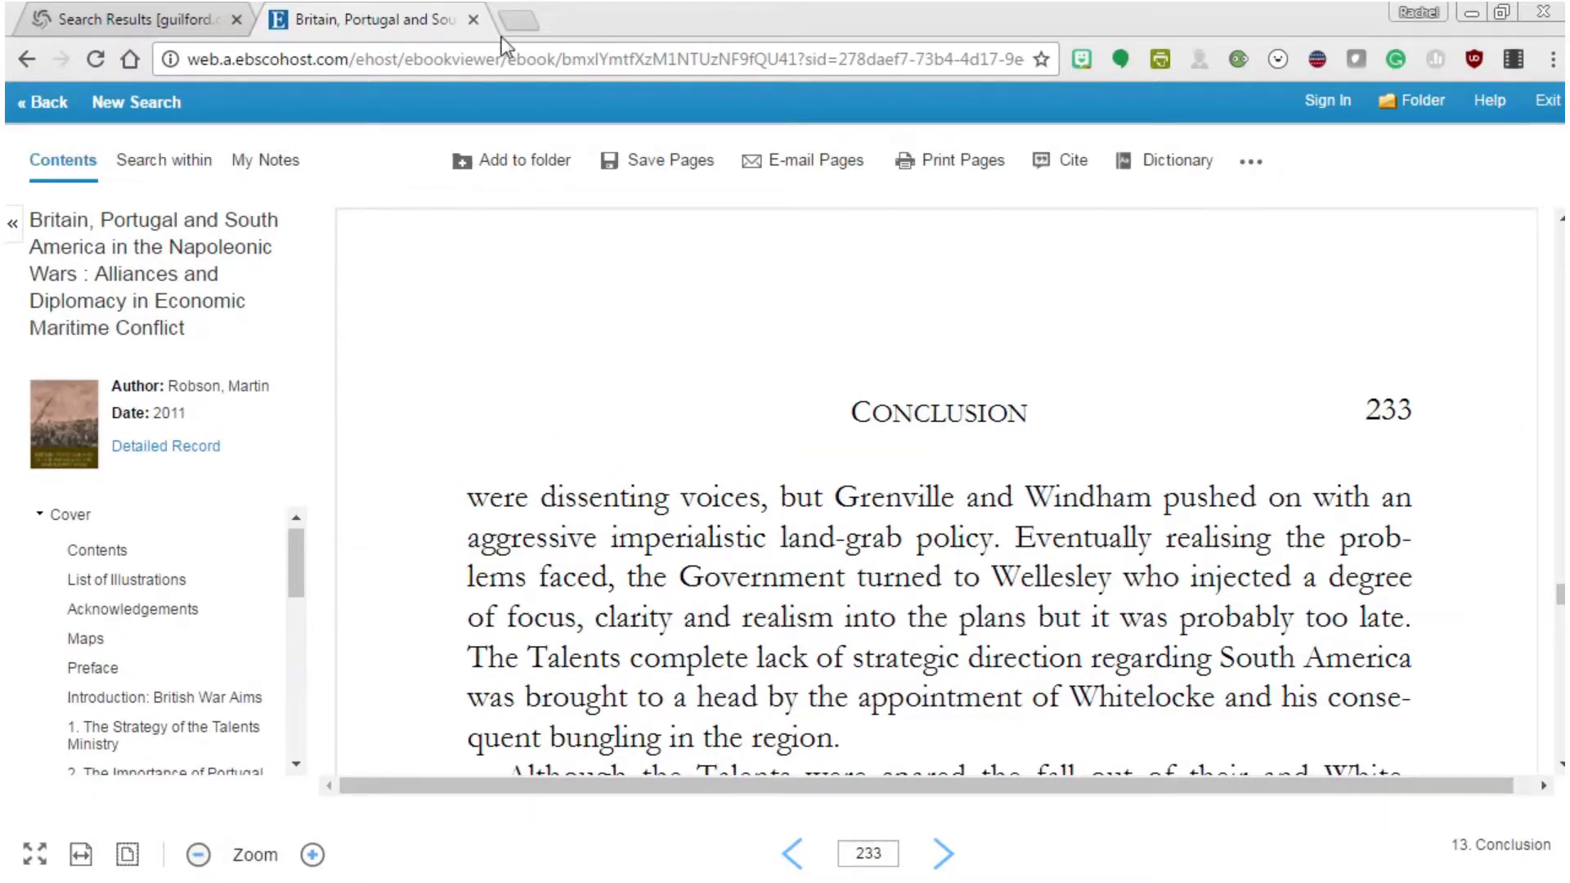
click(473, 20)
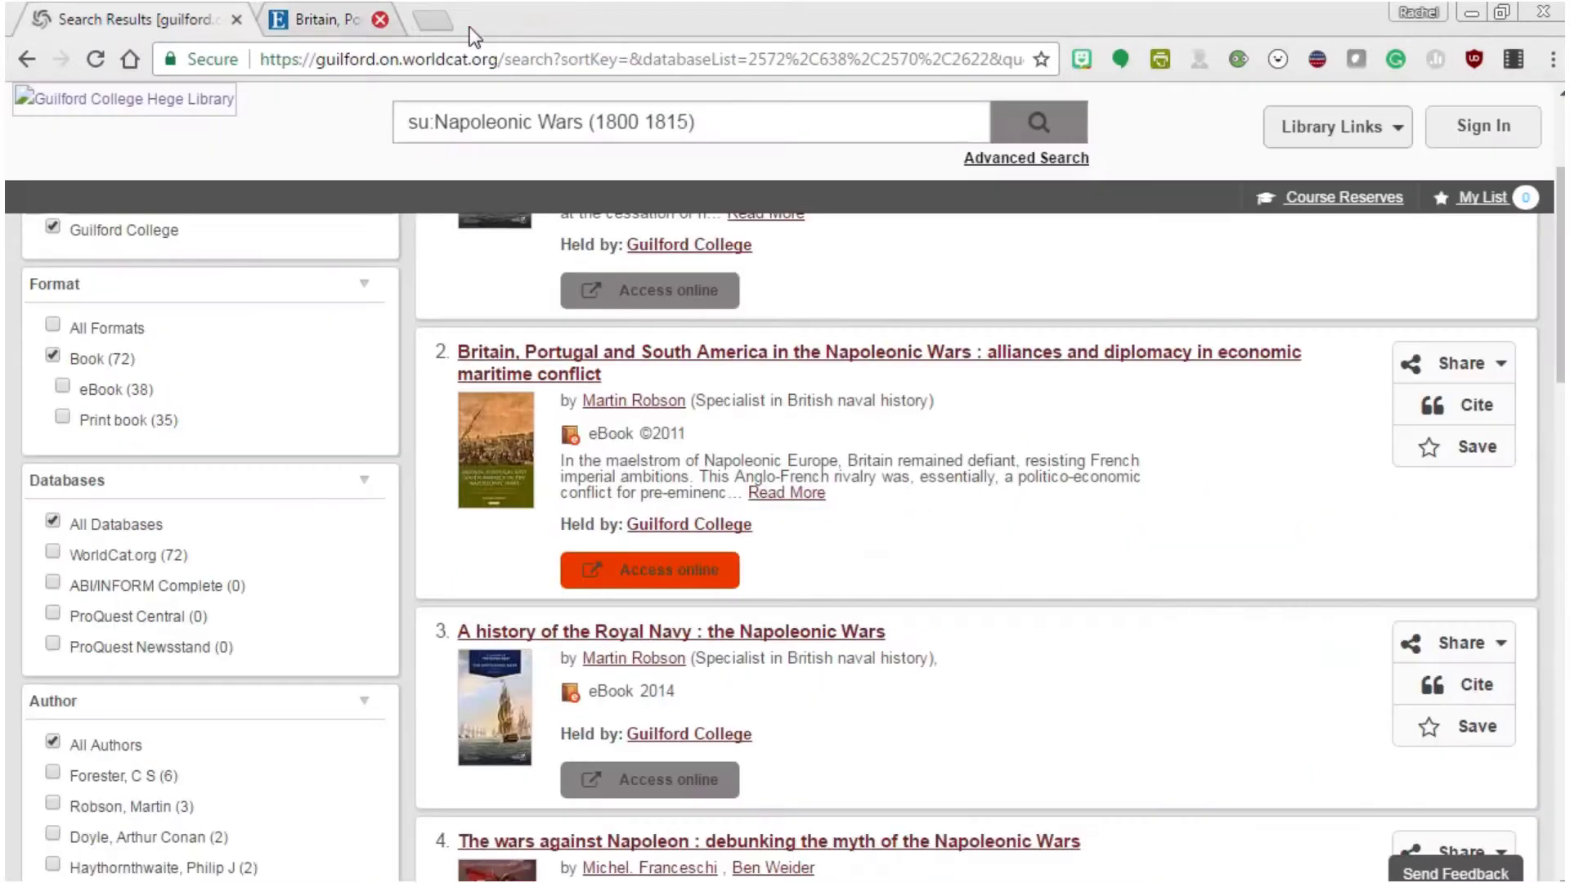
- Find the print book Rites of passage in the results and highlight its call number, PR6013.O35 R5 1980
scroll(1032, 655, down, 4)
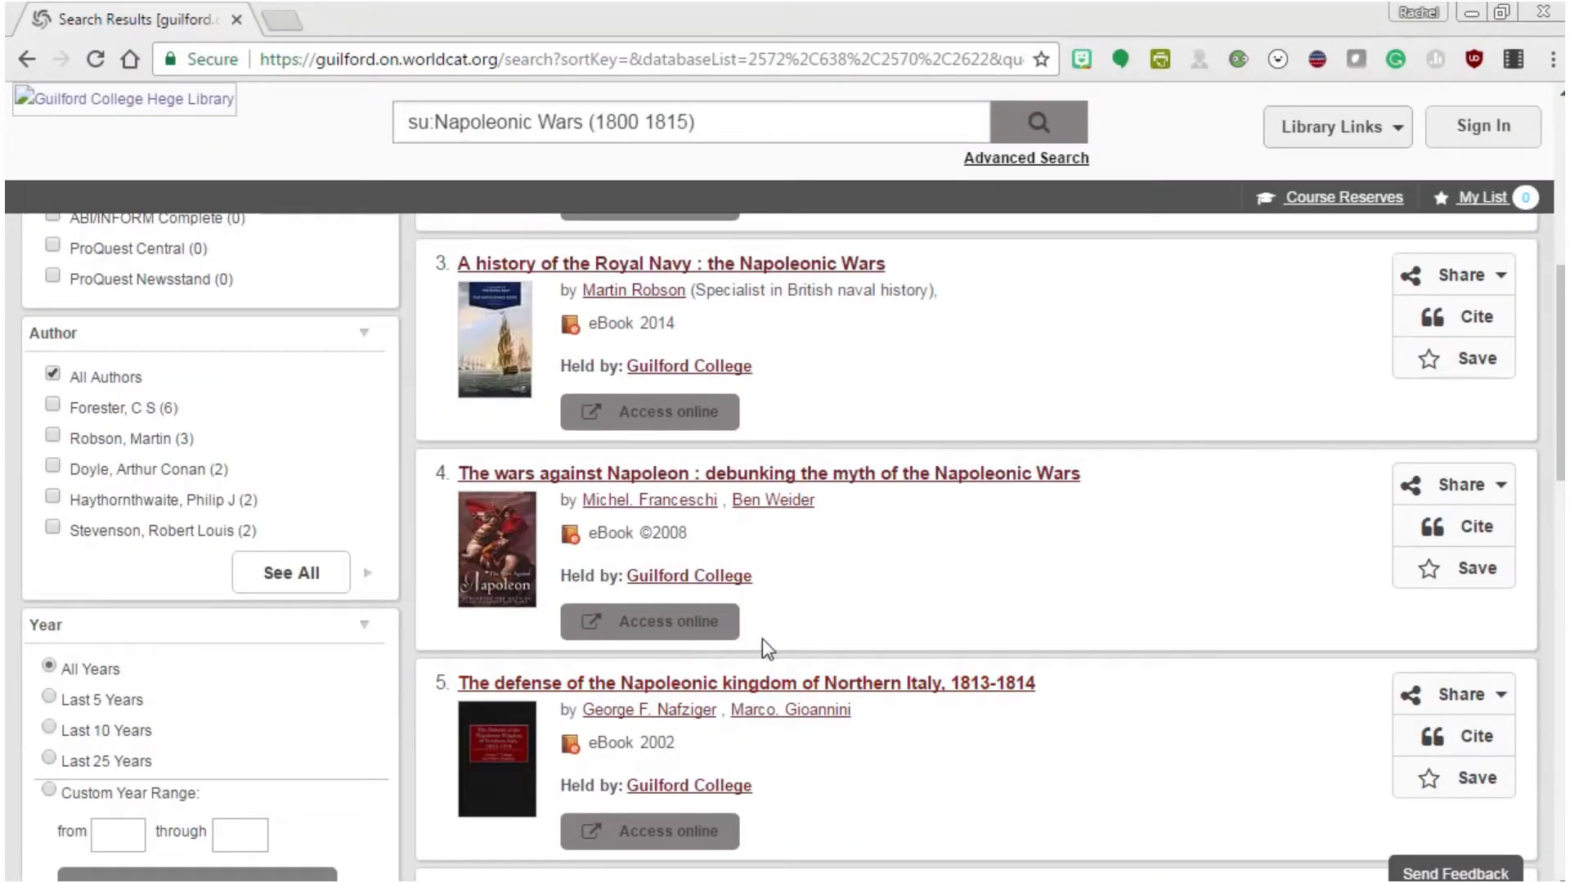
scroll(1032, 654, down, 6)
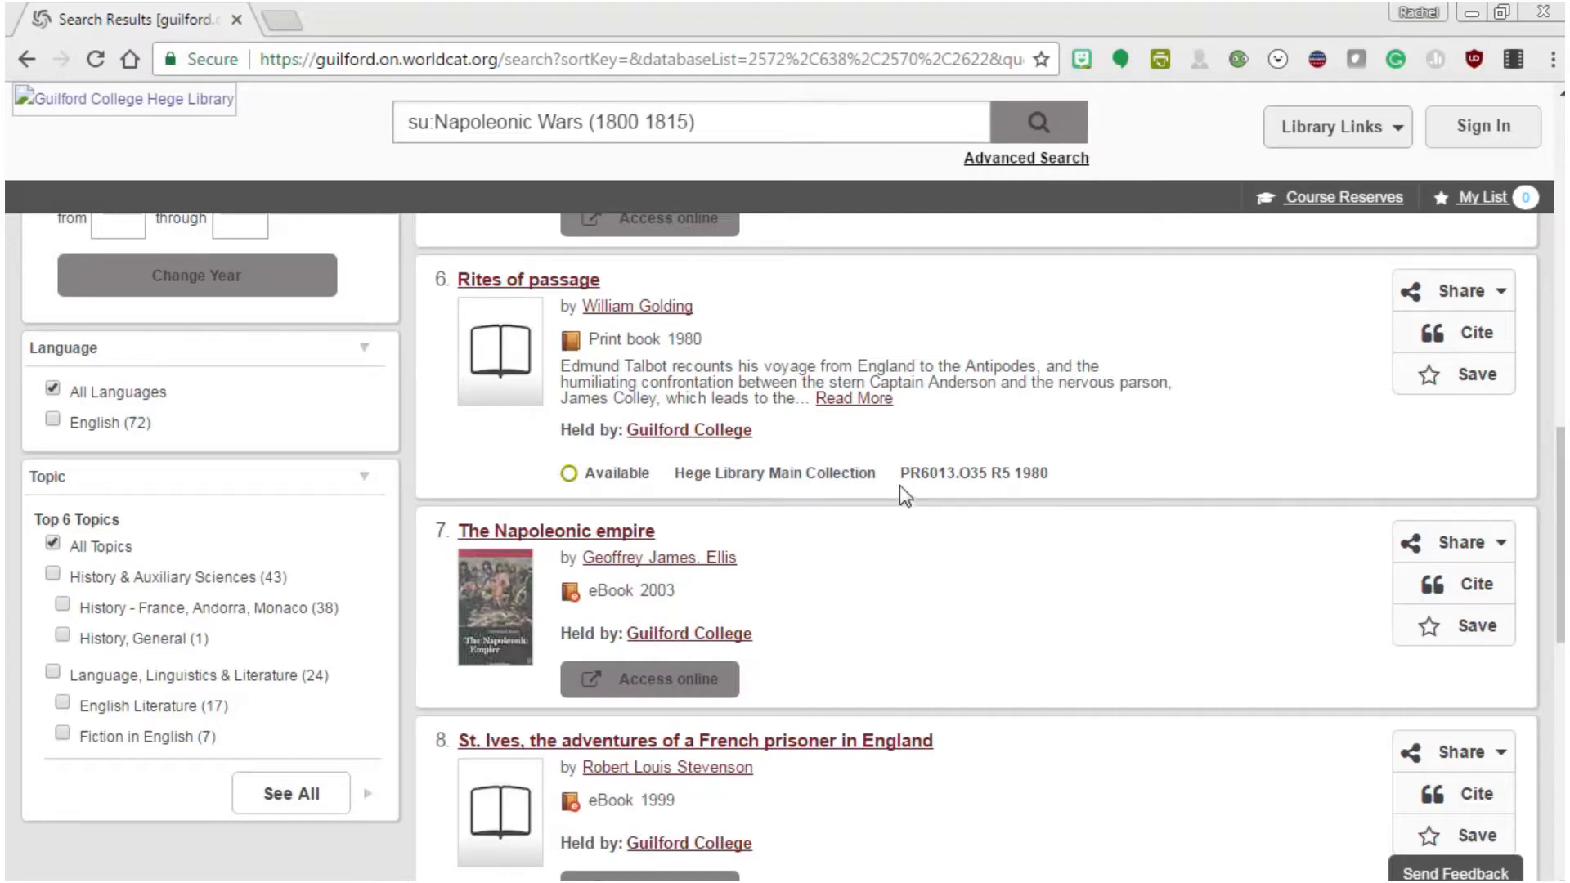
drag(902, 478, 1069, 478)
click(1120, 484)
scroll(907, 490, up, 1)
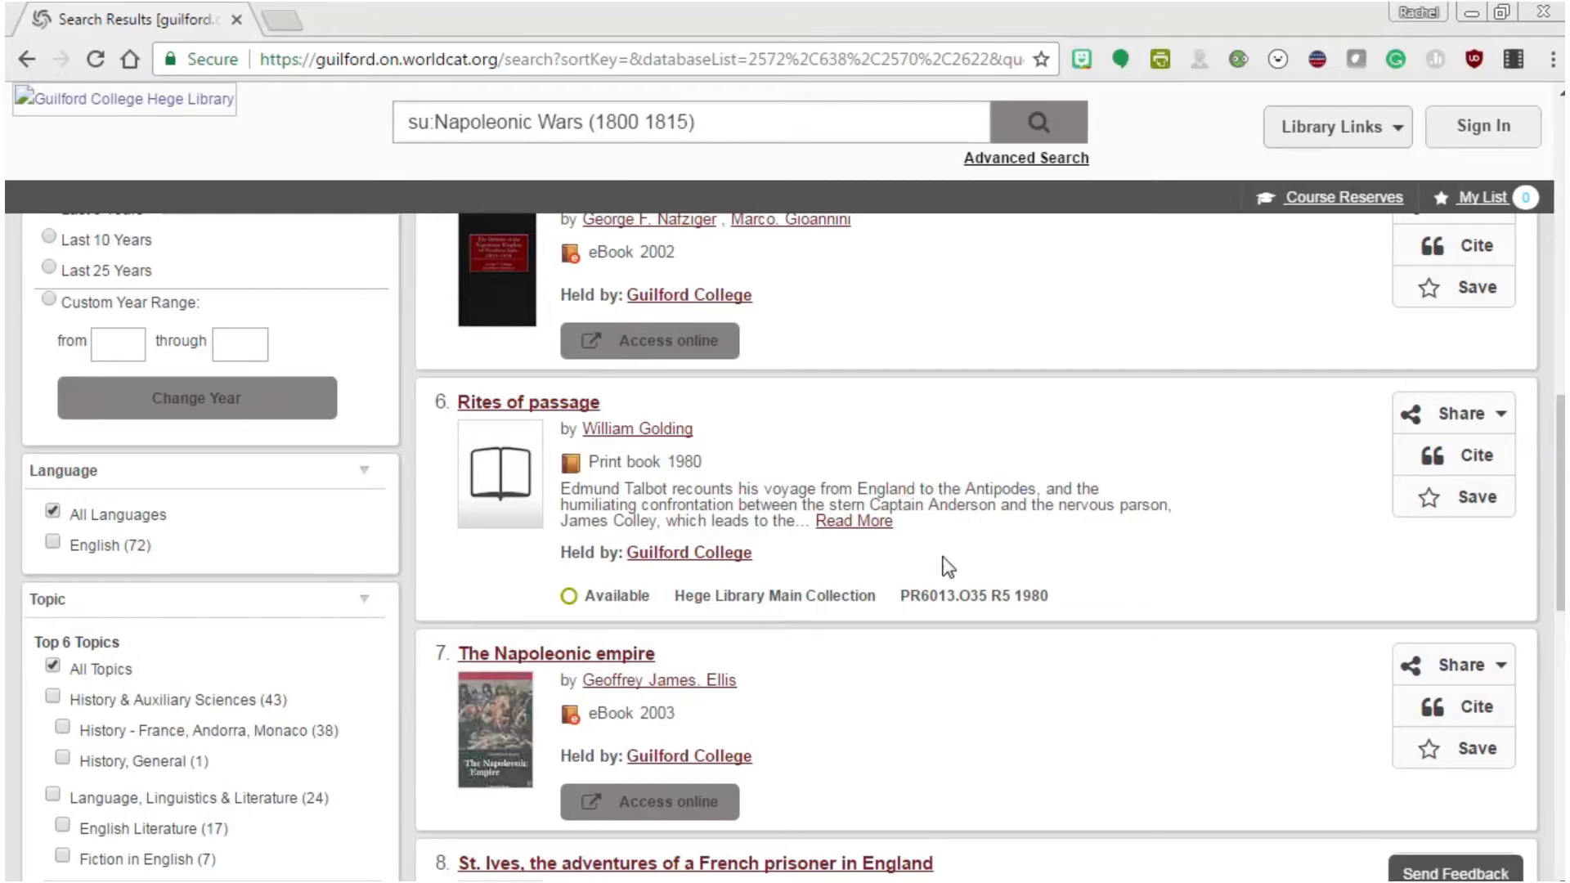
drag(892, 600, 1066, 575)
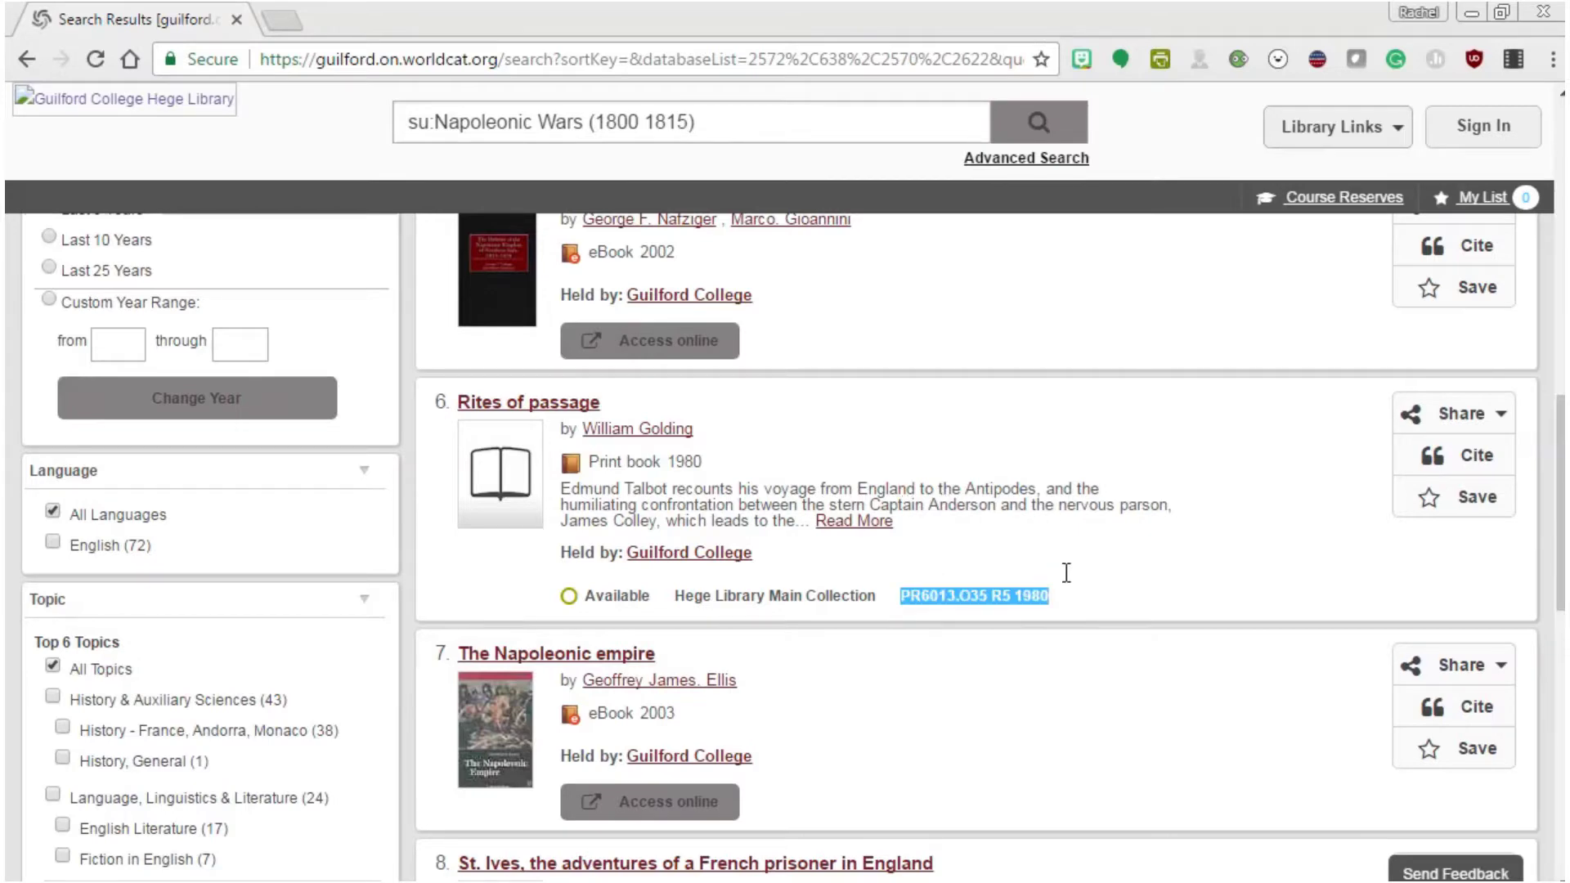
click(1093, 586)
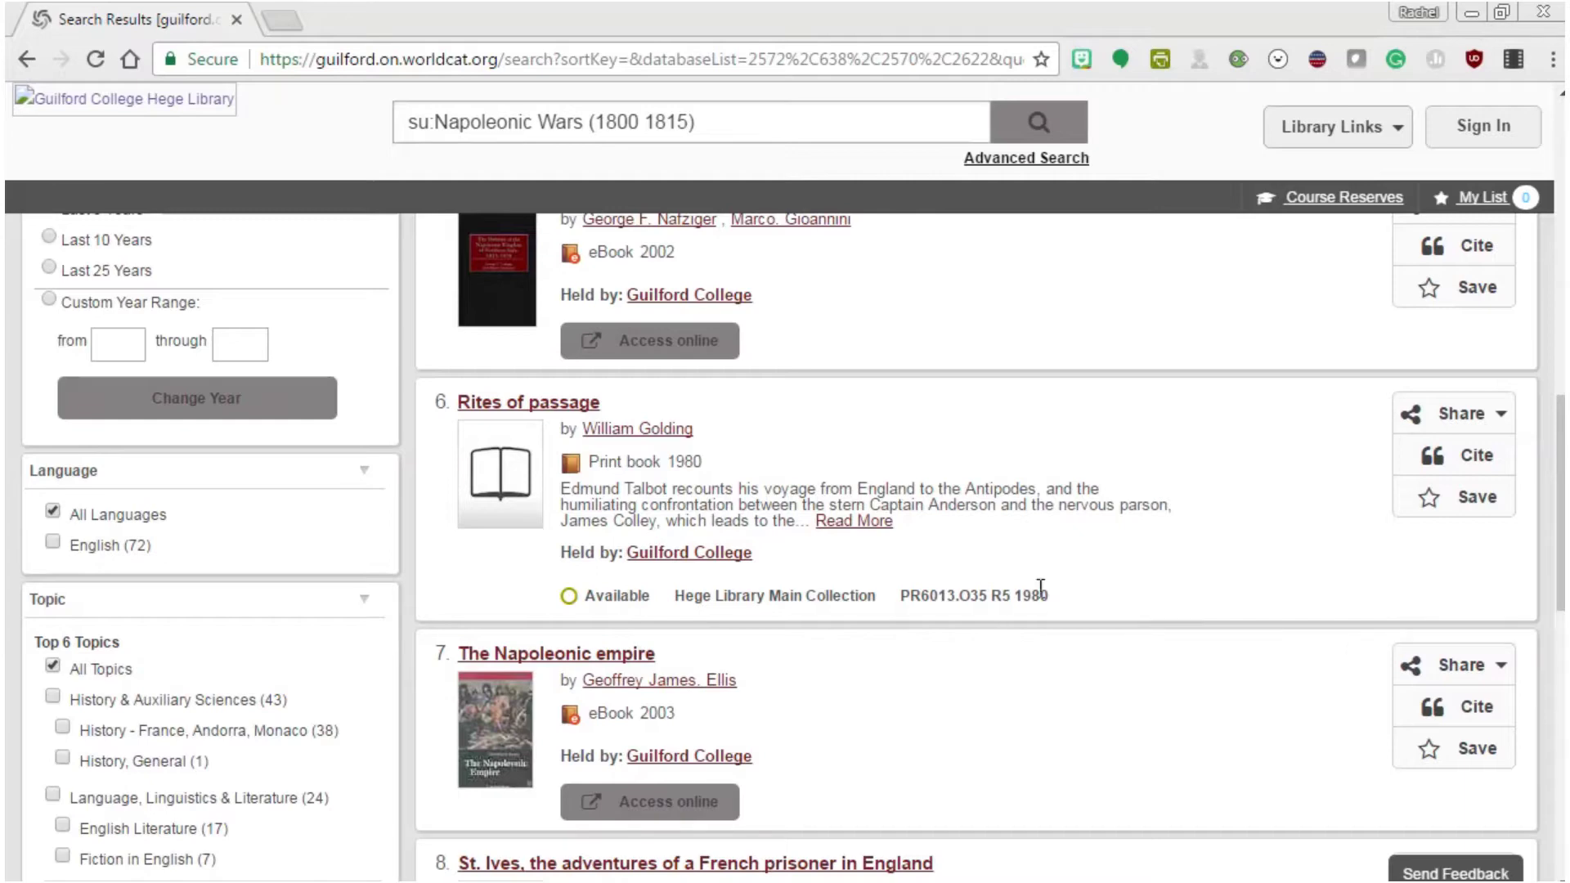
- Highlight the year at the end of the Rites of passage call number, highlight the whole call number and deselect it
drag(1013, 595, 1058, 601)
click(1082, 603)
drag(899, 600, 1076, 599)
click(1137, 584)
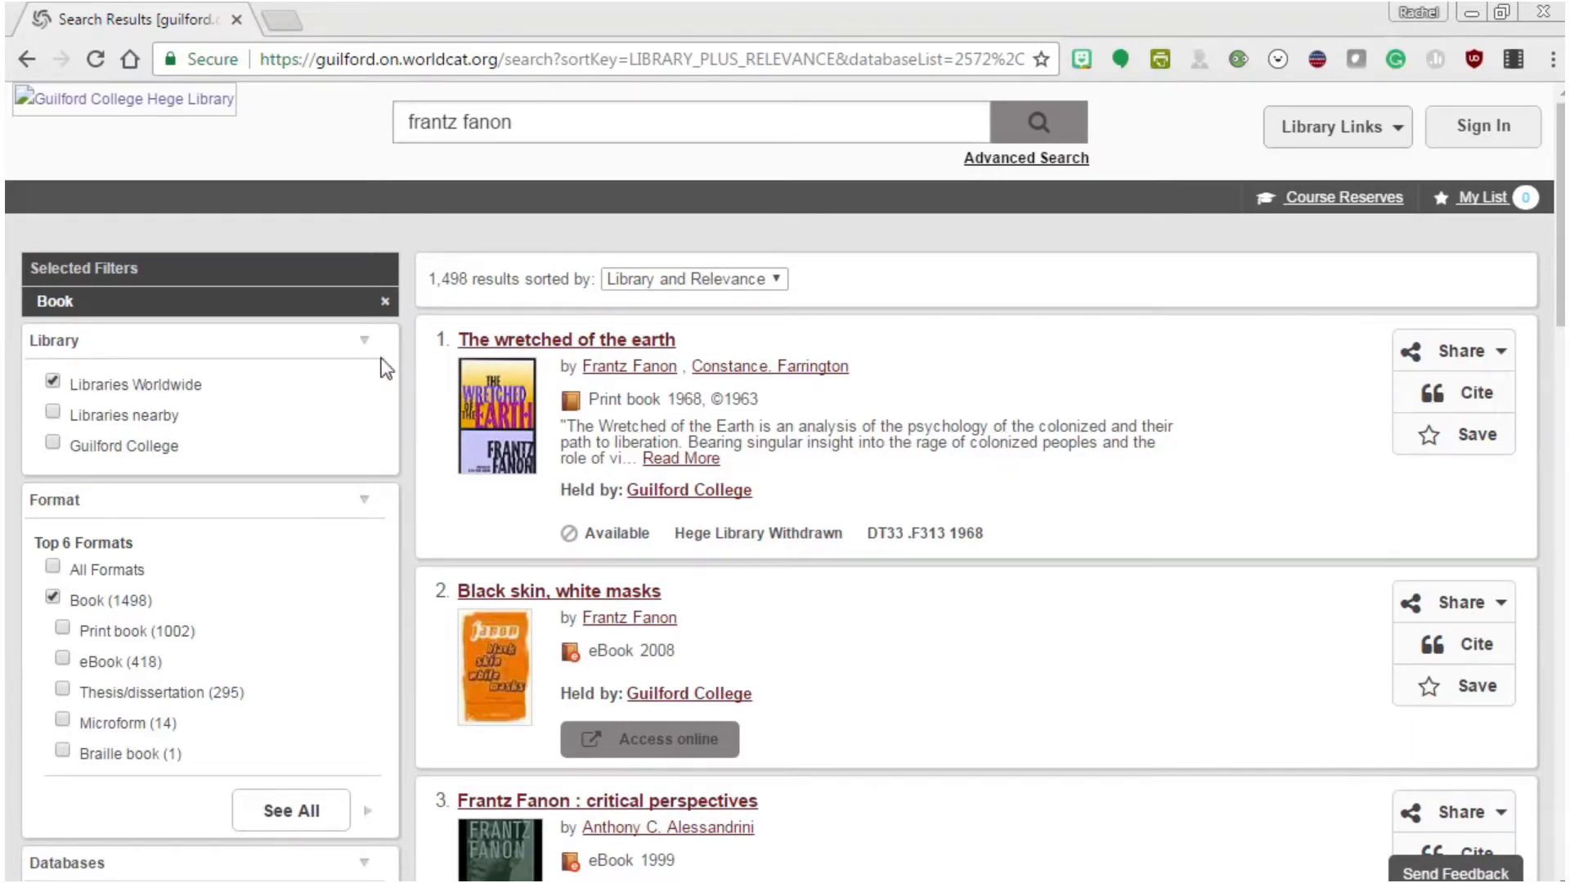
- Open the record for The wretched of the earth and go to the nearby libraries in its holdings
click(571, 348)
scroll(1157, 564, down, 3)
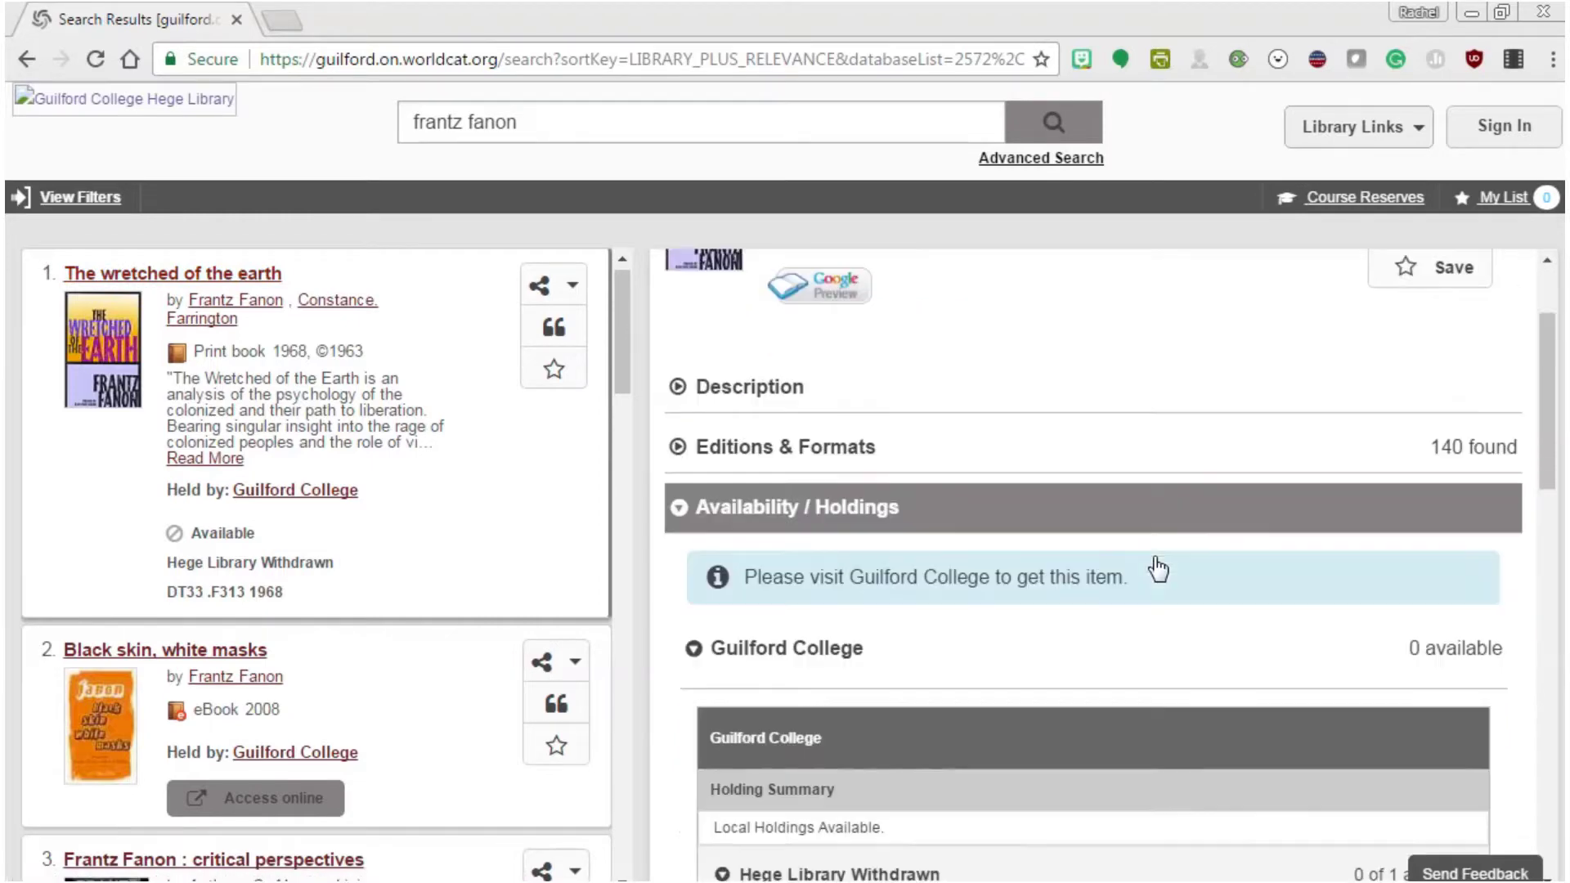
scroll(1106, 487, down, 7)
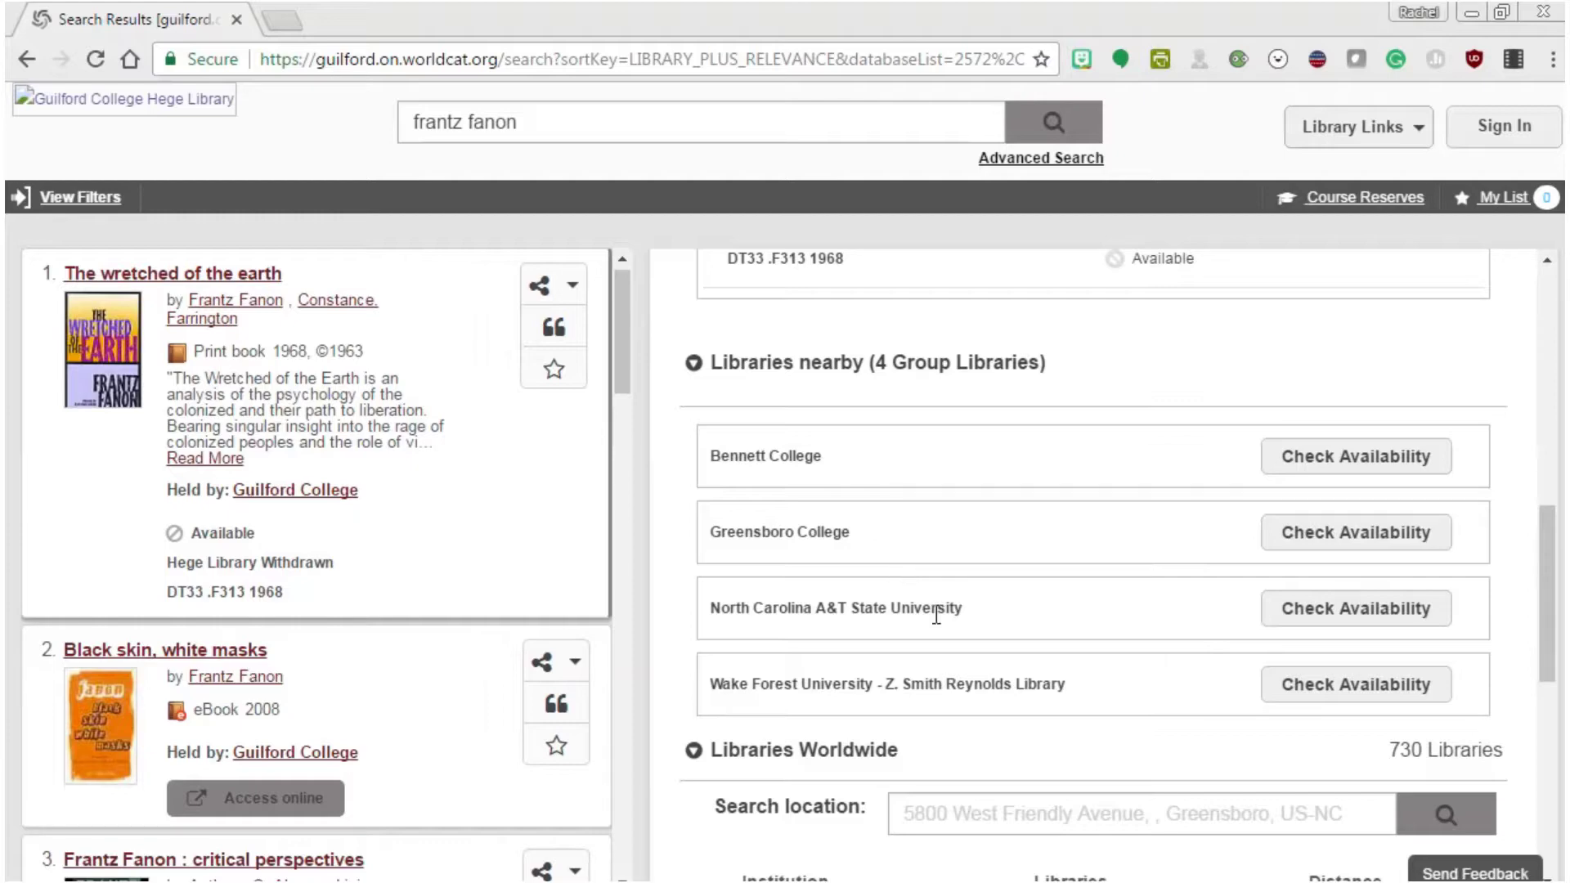
- Check the book's availability at Bennett College and highlight its call number in the Thomas F. Holgate Library Main Collection
click(1270, 468)
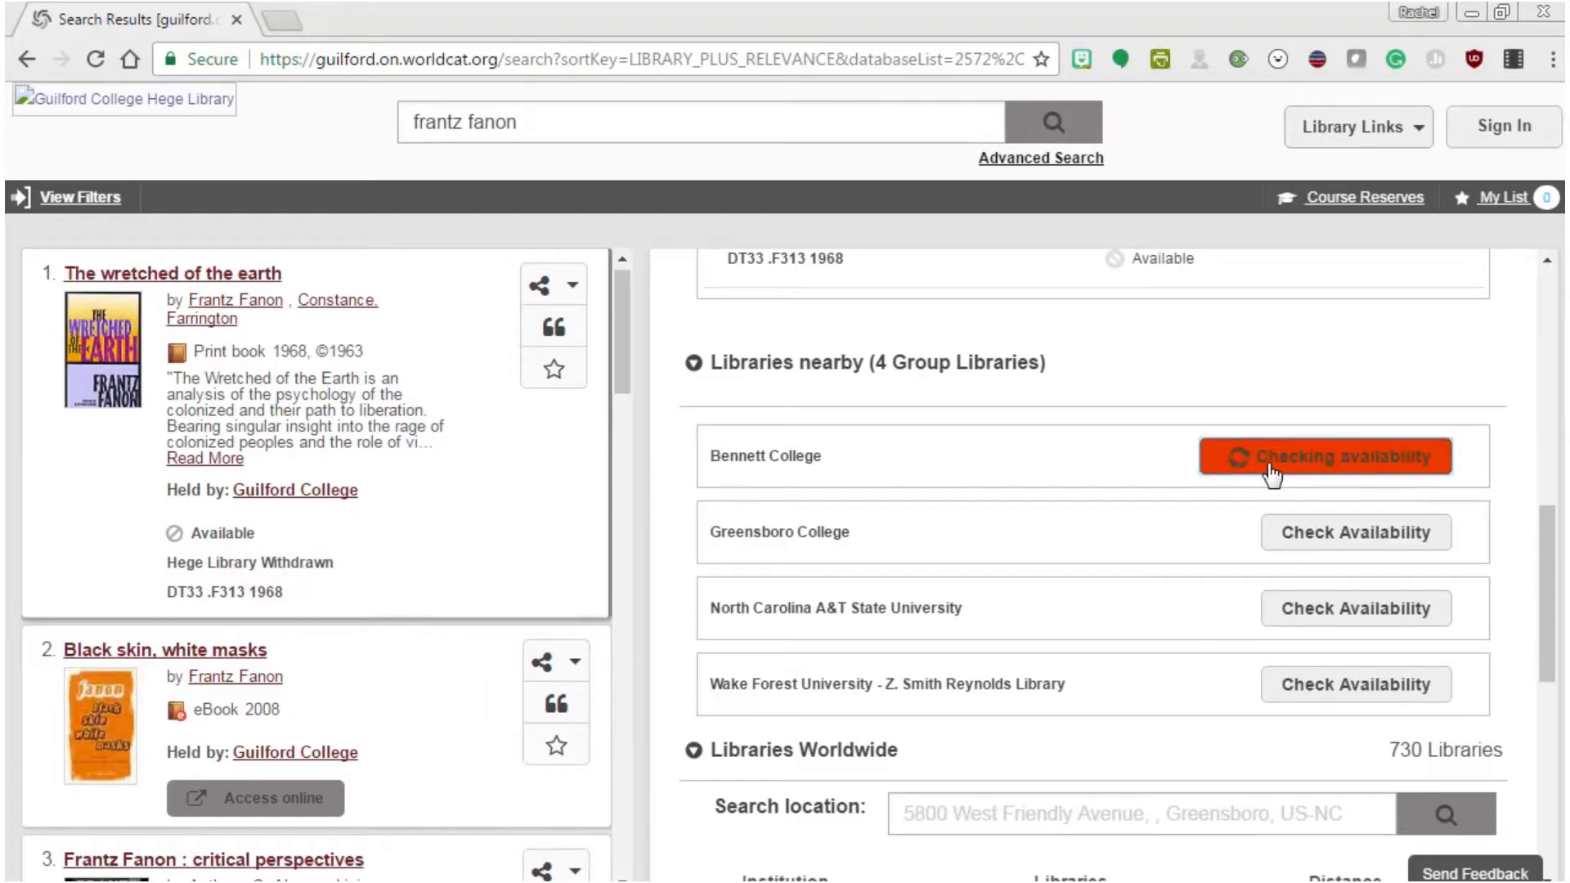
scroll(1259, 470, down, 3)
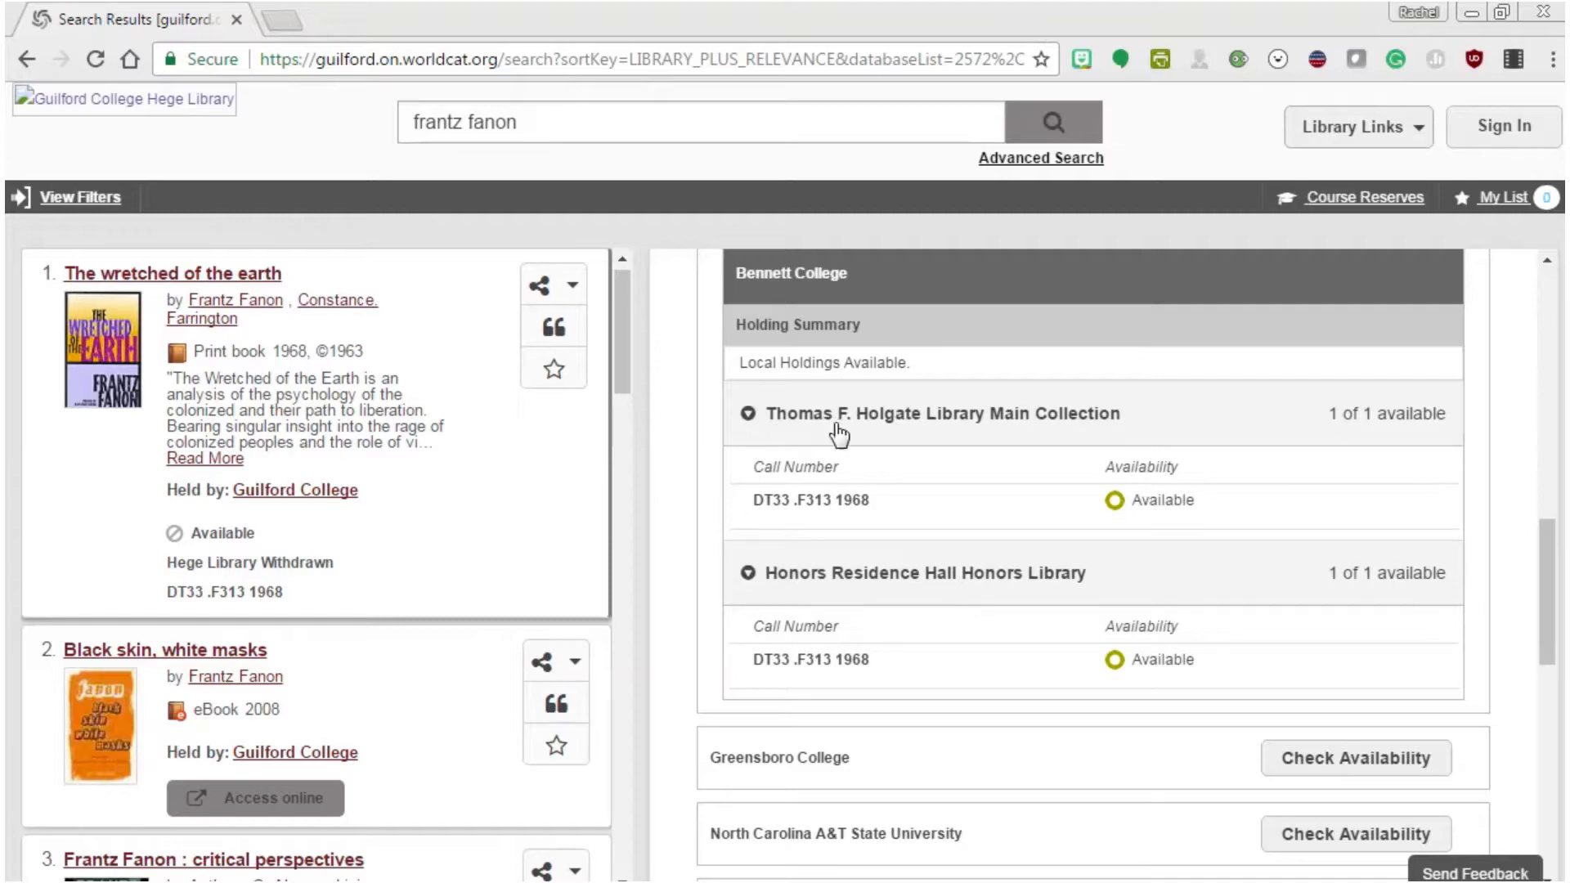
drag(782, 501, 937, 497)
click(965, 503)
- Examine the book's holdings at Guilford College, nearby libraries and libraries worldwide
scroll(1119, 555, down, 9)
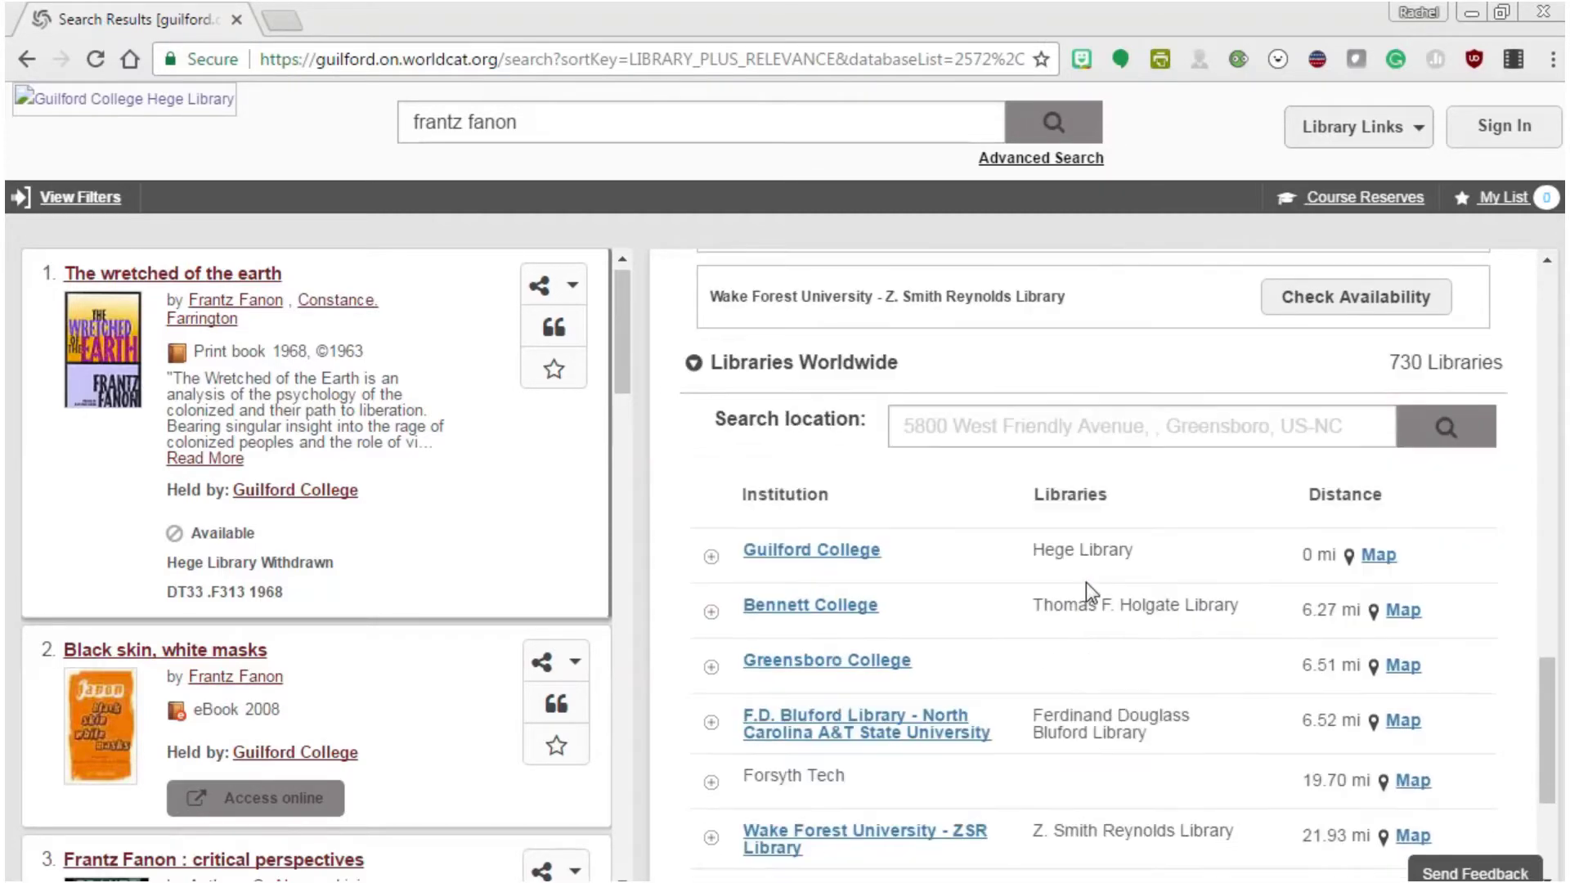
scroll(1144, 614, up, 7)
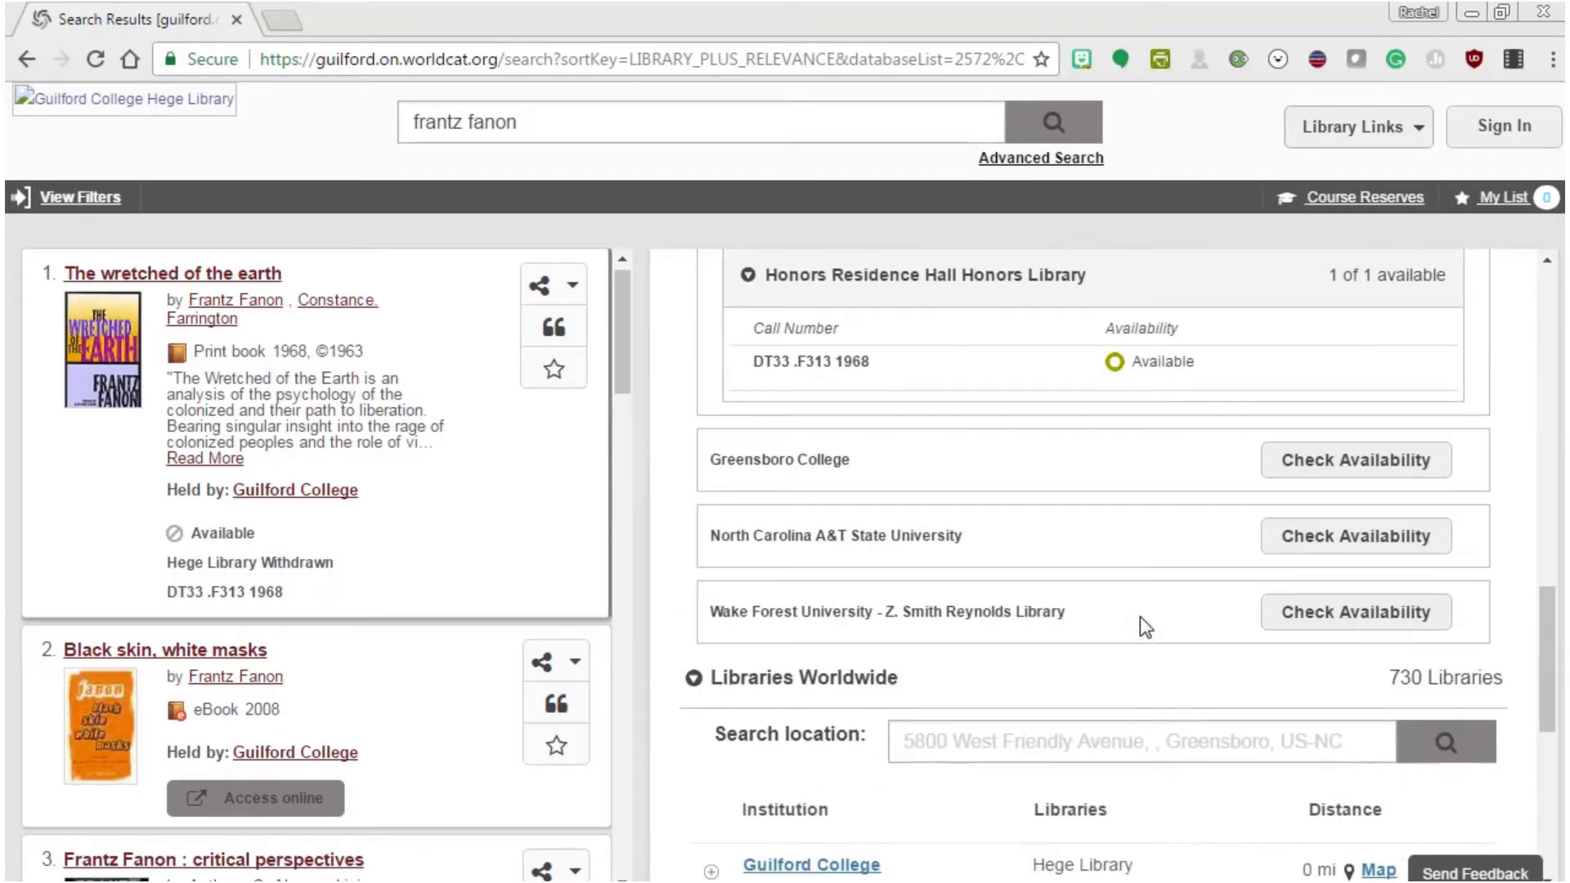
scroll(1200, 632, up, 10)
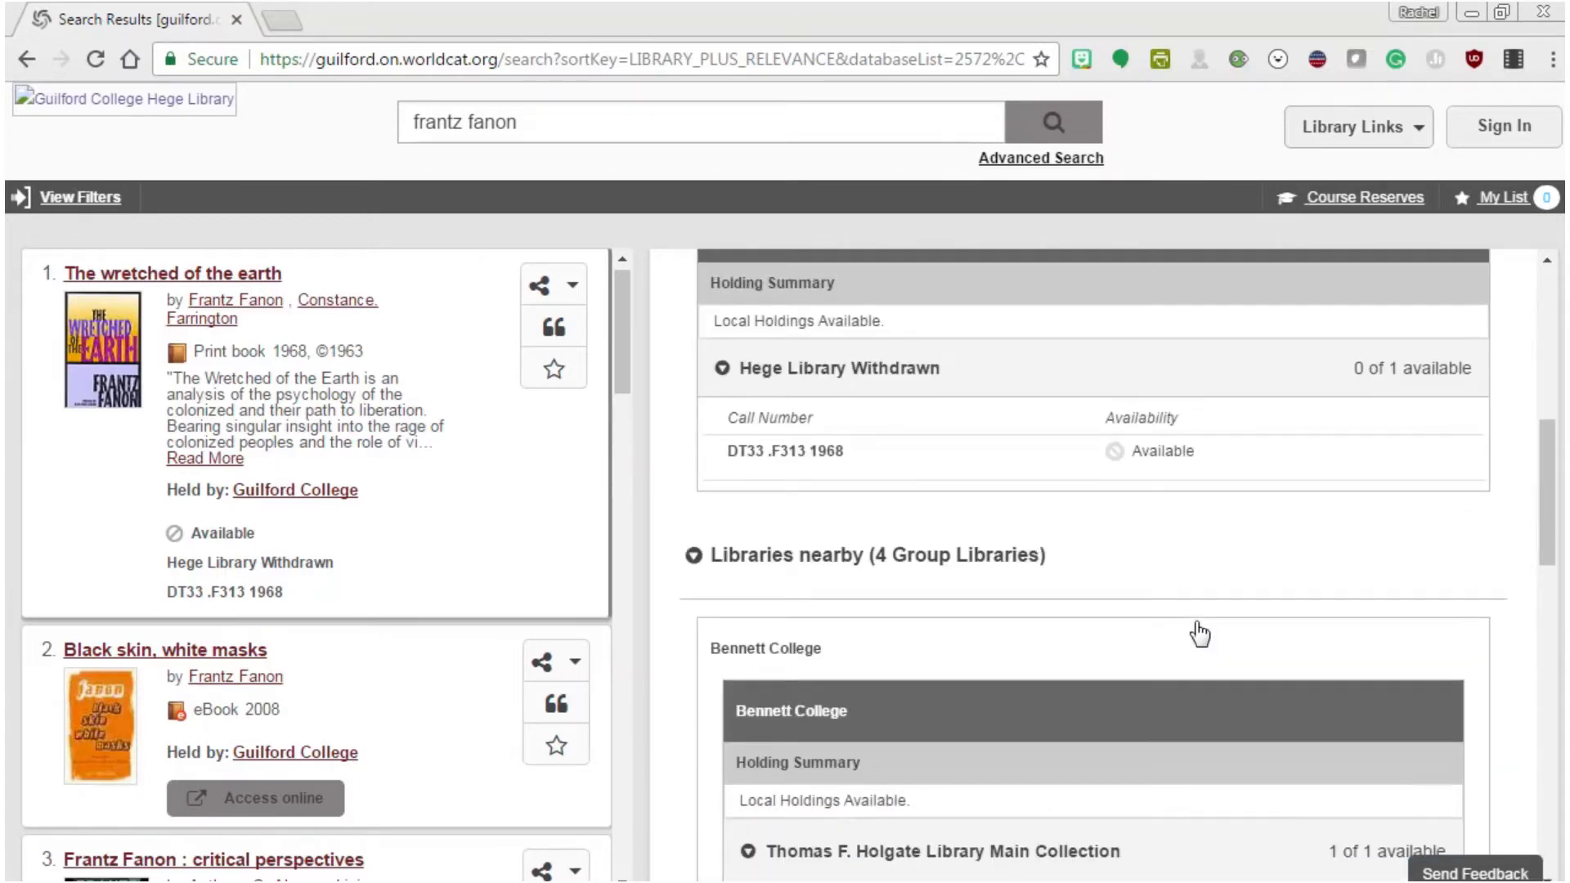
scroll(1136, 630, up, 3)
scroll(1137, 634, down, 12)
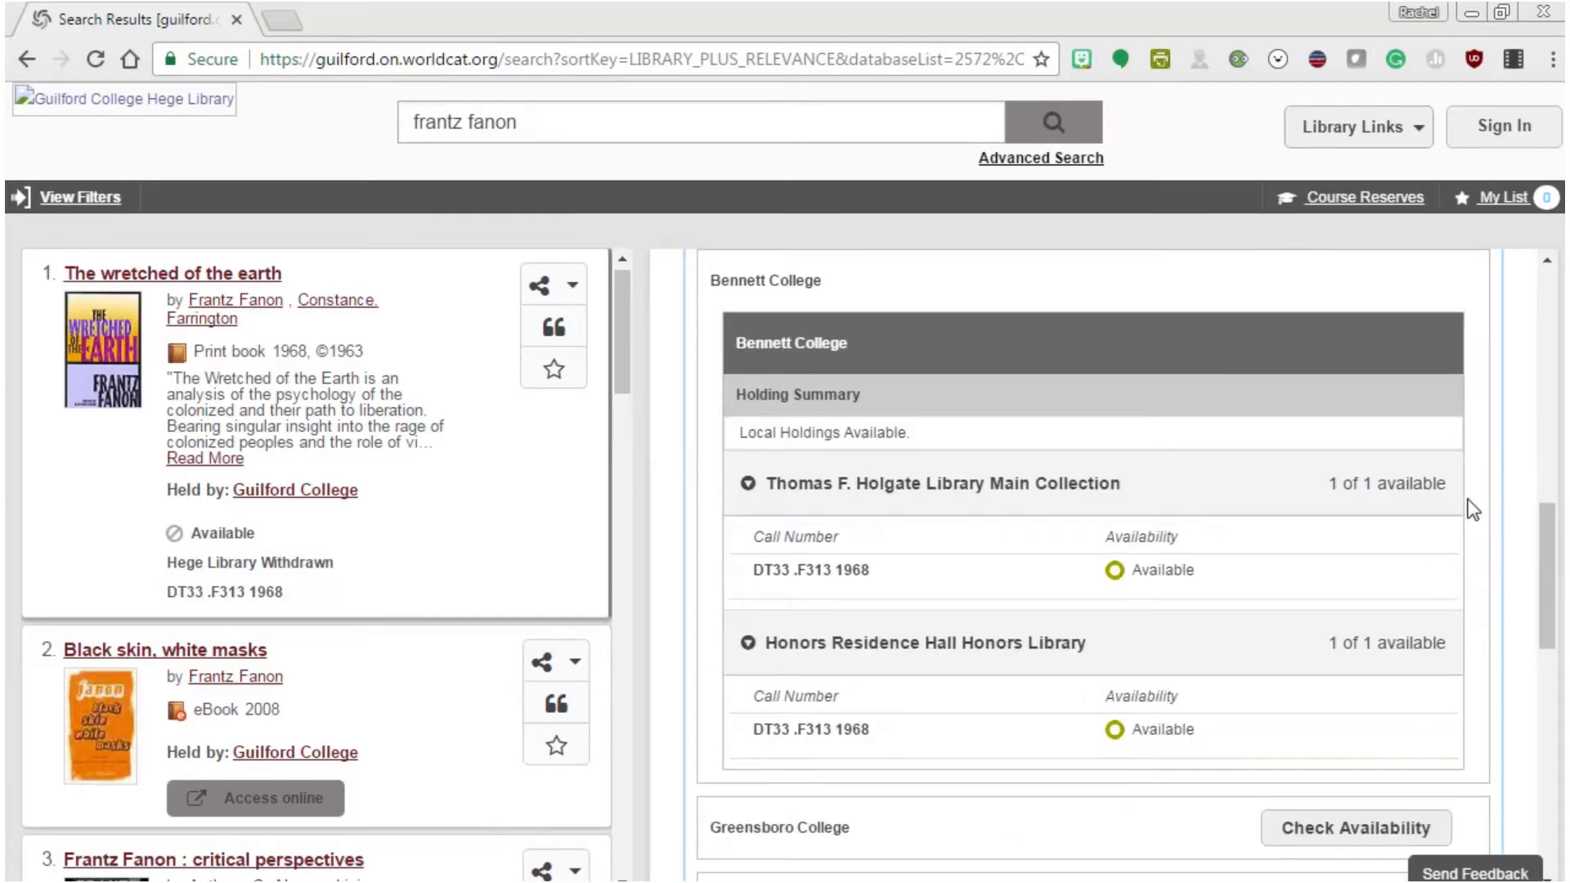
scroll(1405, 590, down, 4)
scroll(1405, 590, down, 2)
scroll(1267, 635, up, 9)
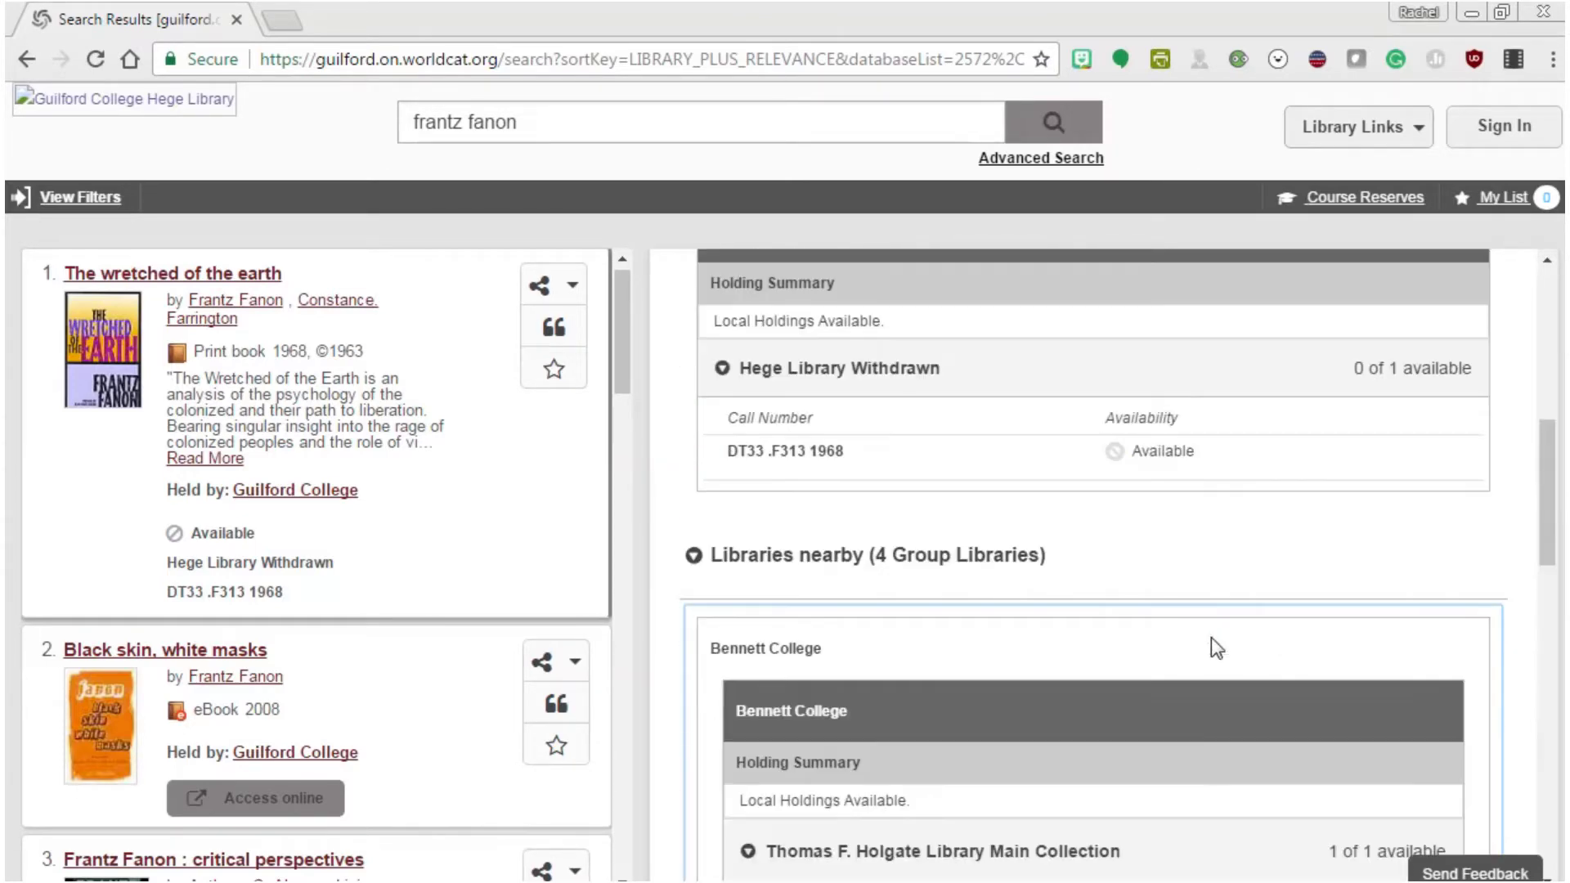
scroll(1203, 635, down, 3)
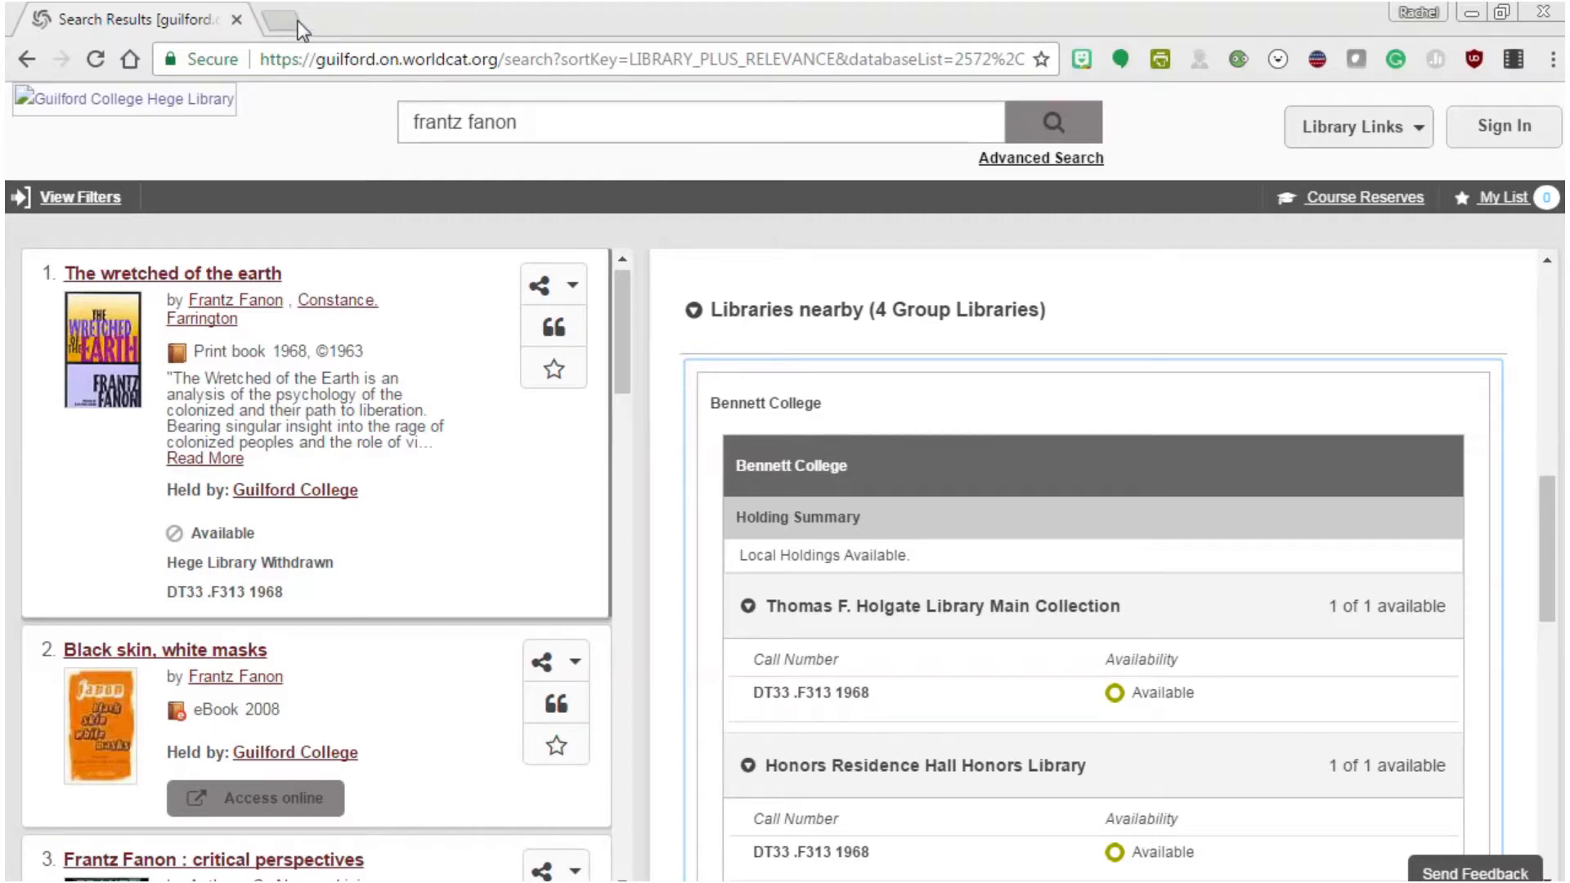
- Search Google in a new browser tab for "guilford library tala members" and open the Hege Library's TALA page
click(270, 23)
text(guilford)
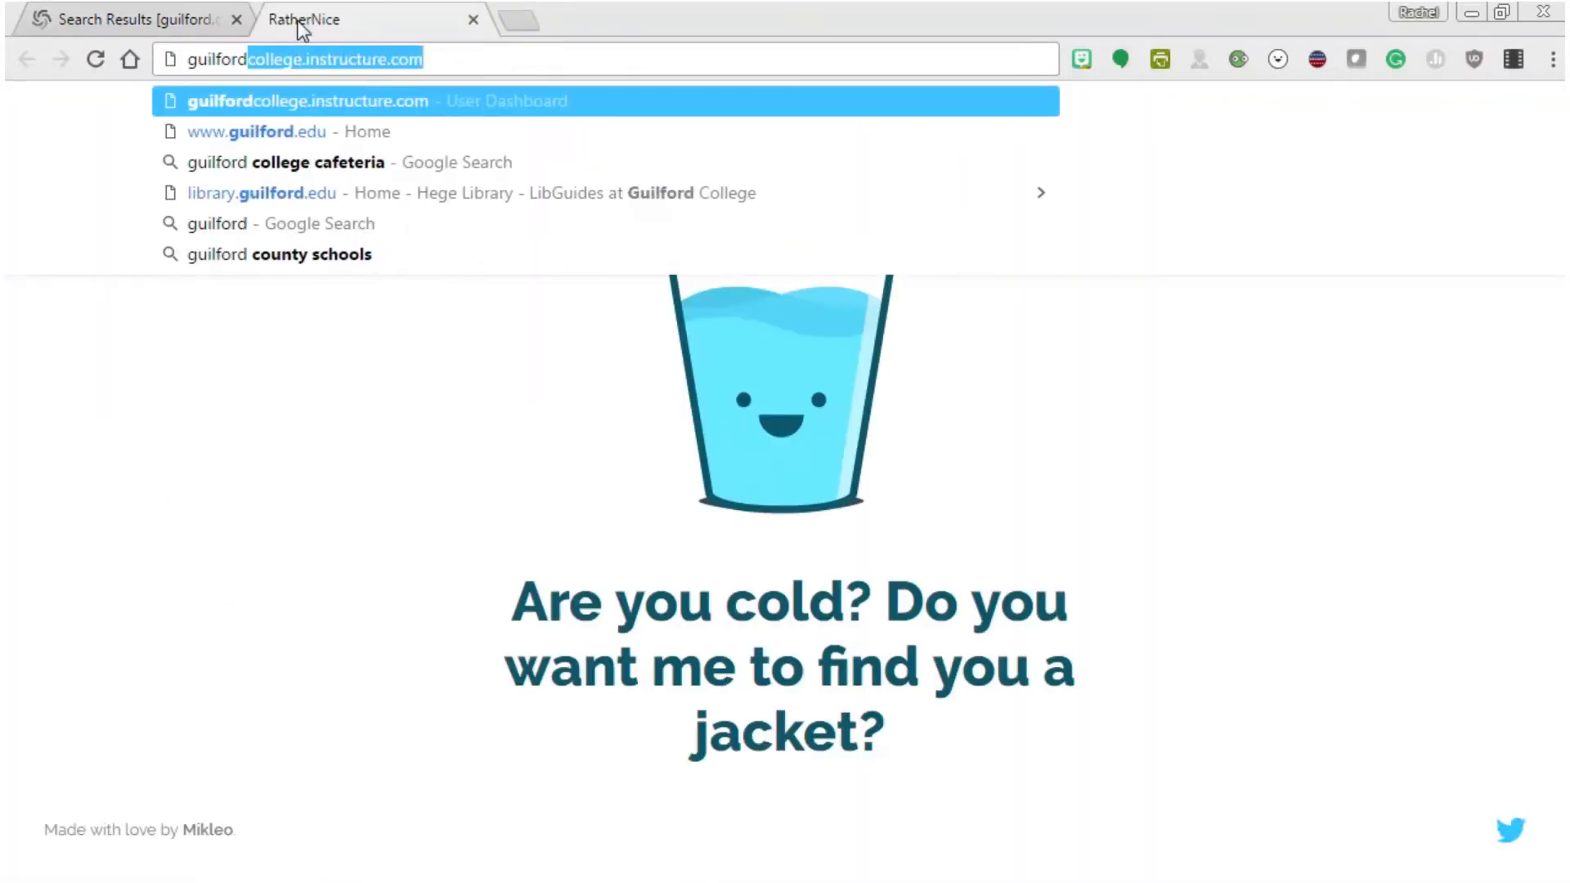
text( library tala members)
key(Return)
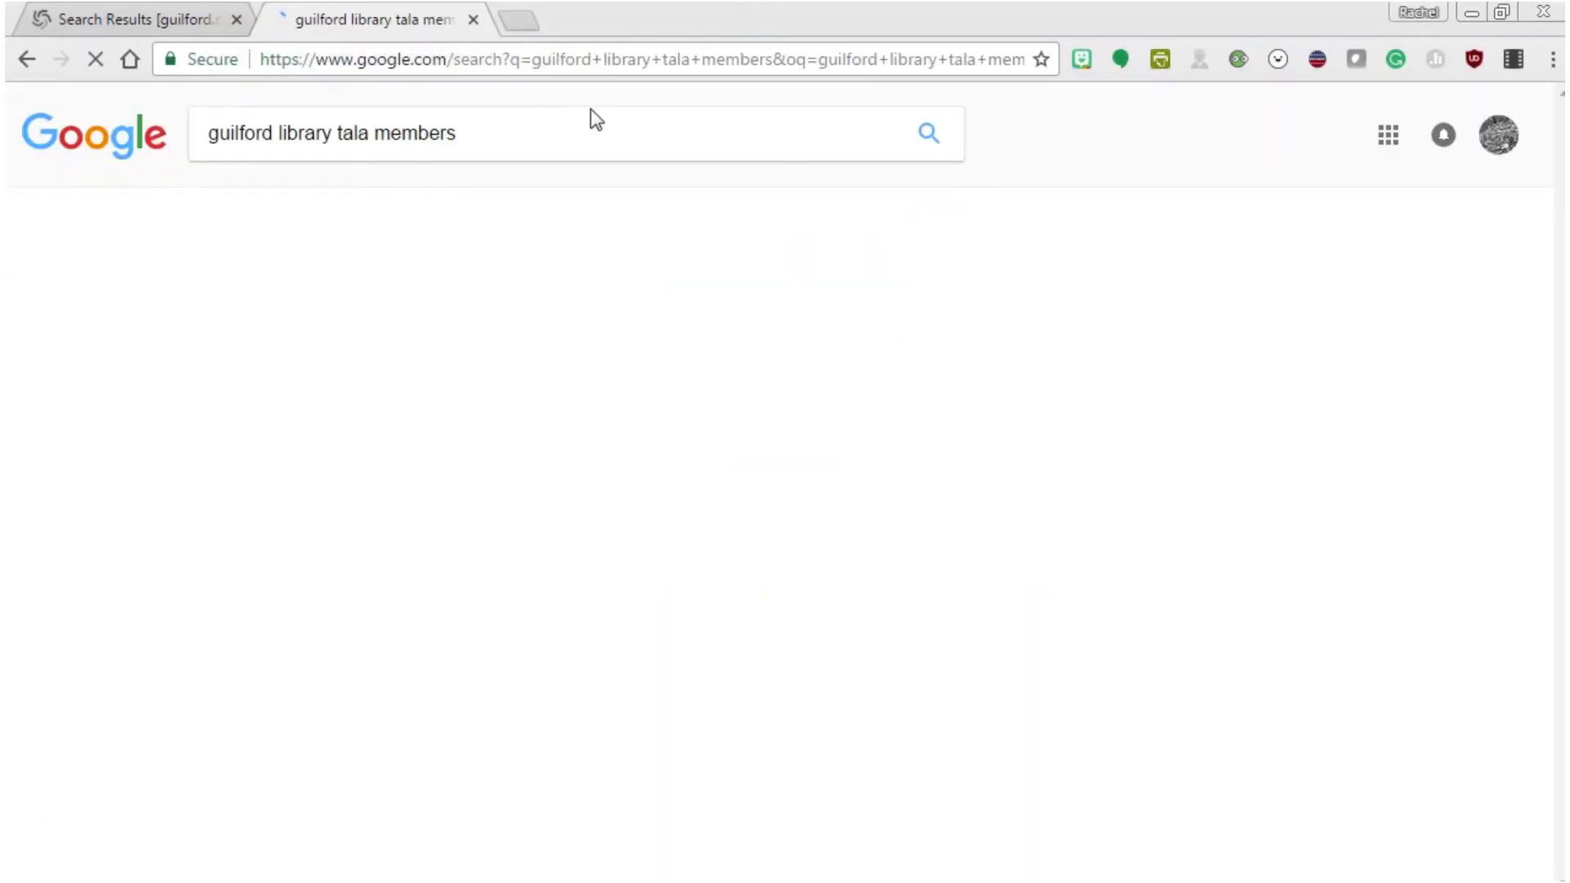
click(499, 317)
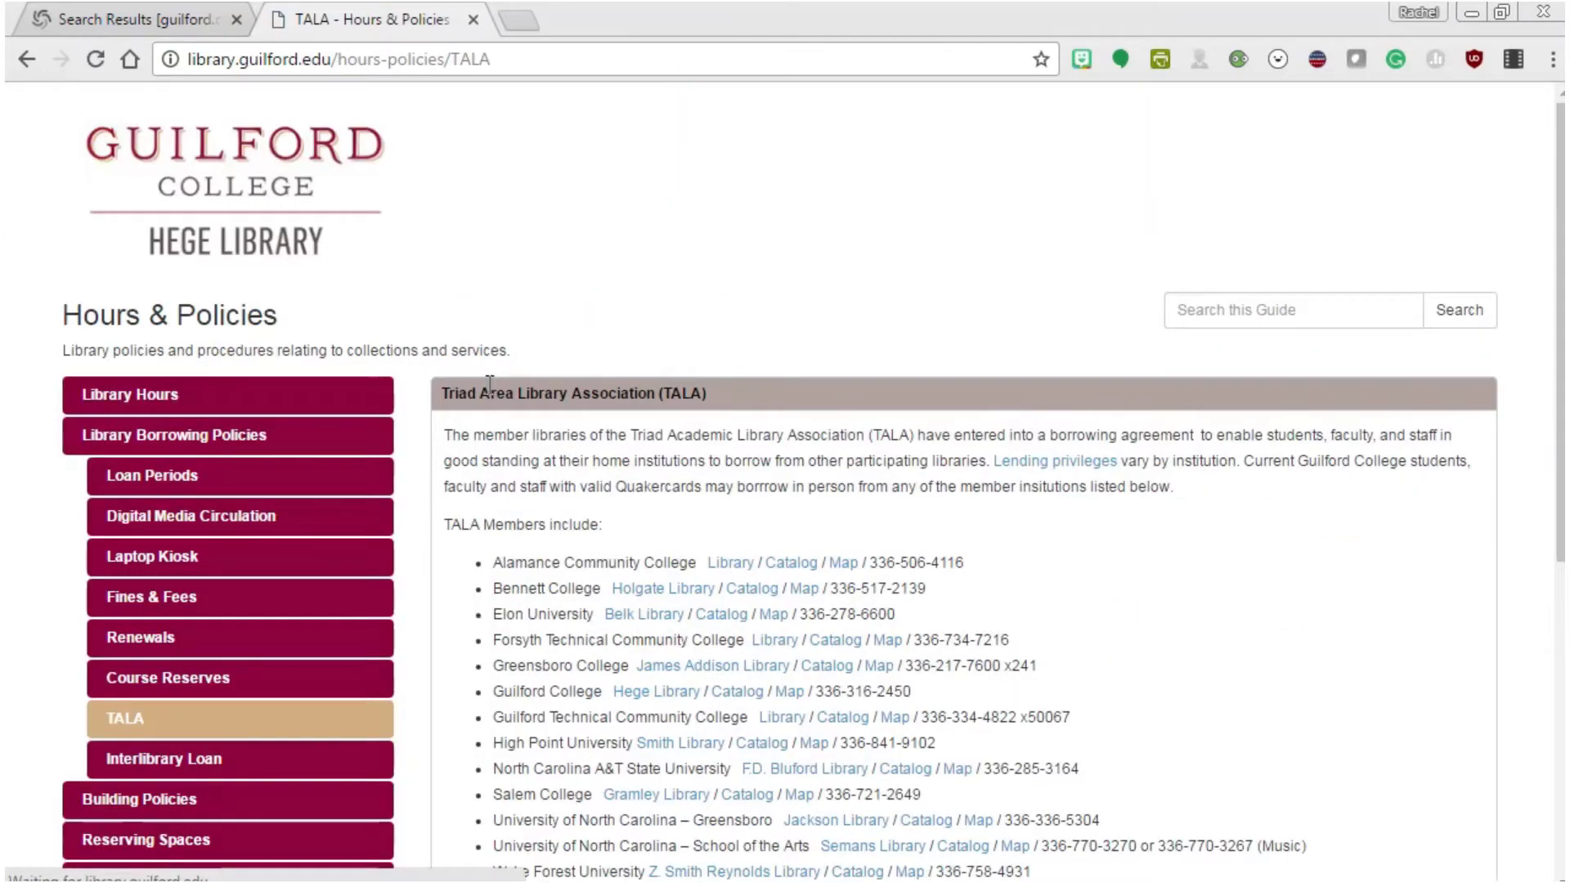
- Close the TALA members page and open the interlibrary loan request form for the 2014 print book Research strategies
scroll(981, 474, down, 3)
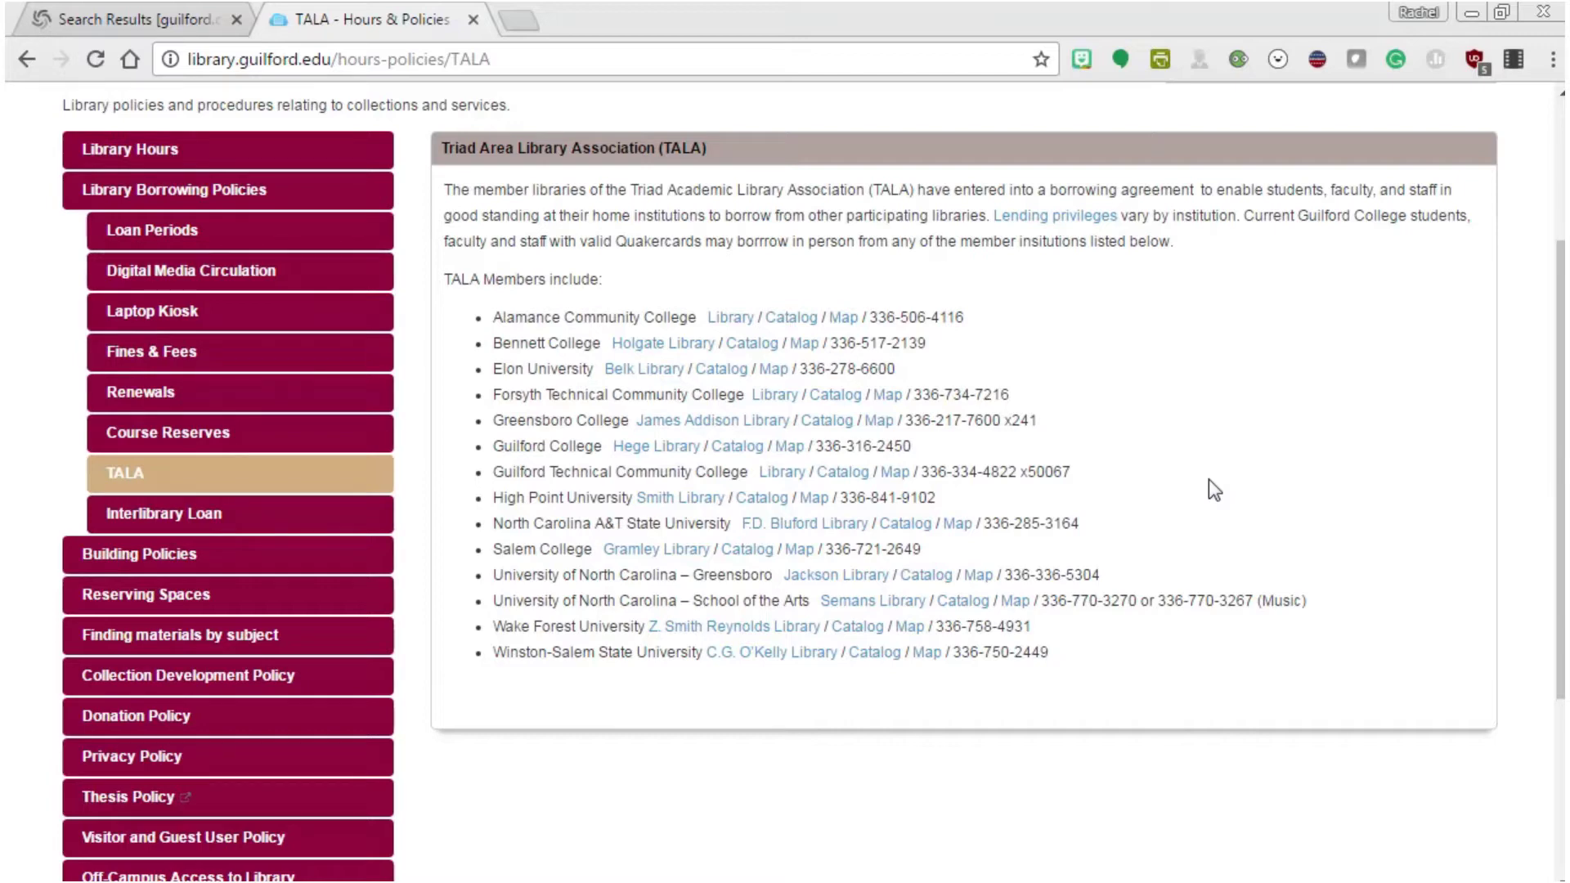
key(ctrl+w)
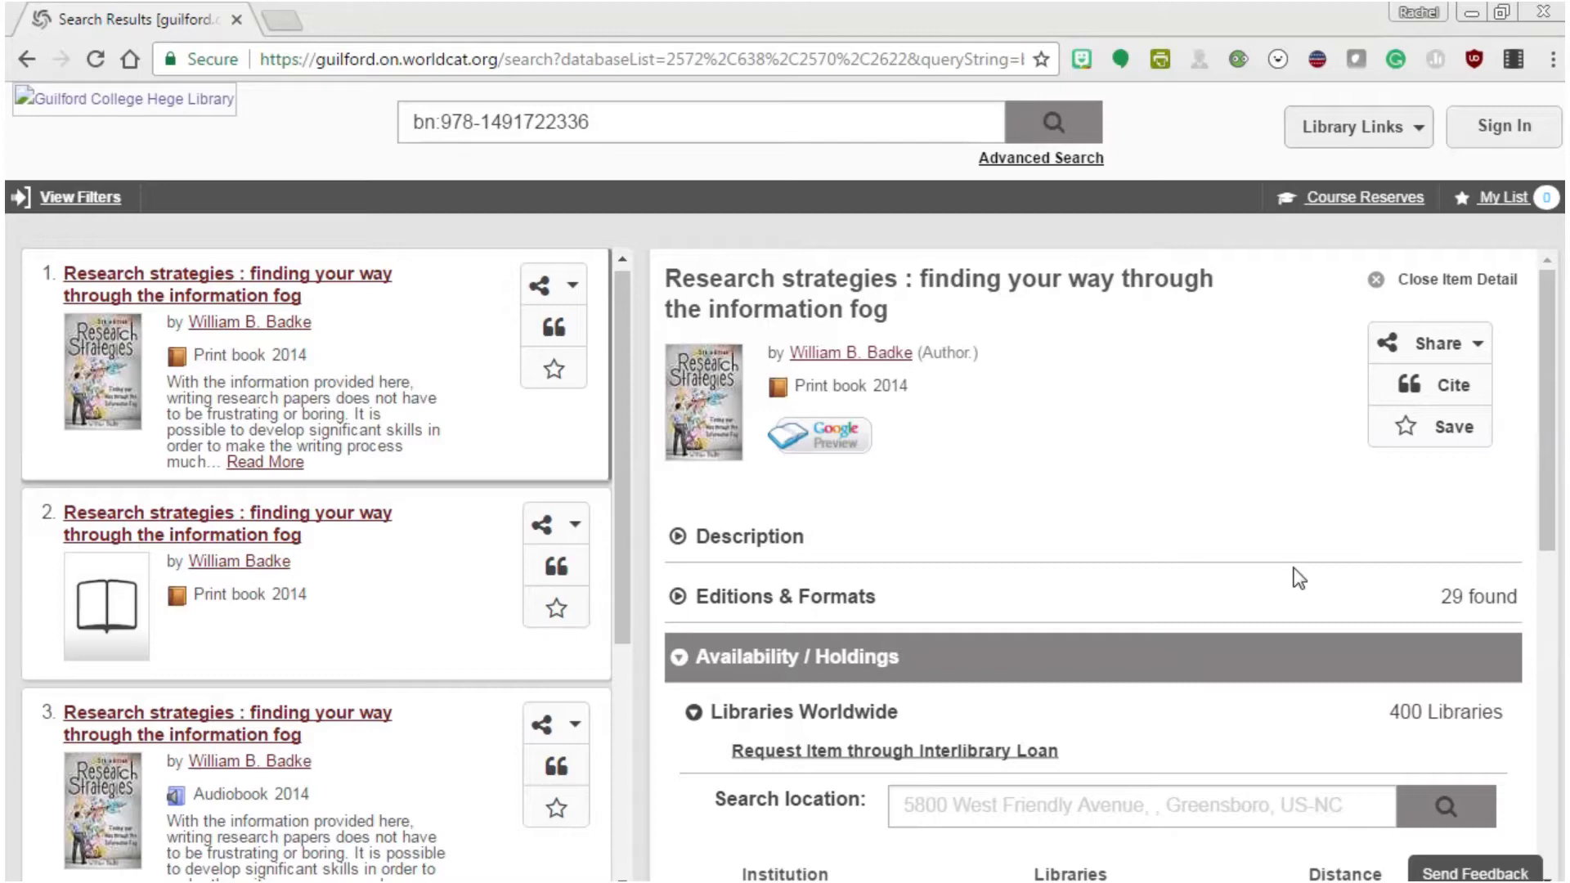
scroll(1005, 631, down, 2)
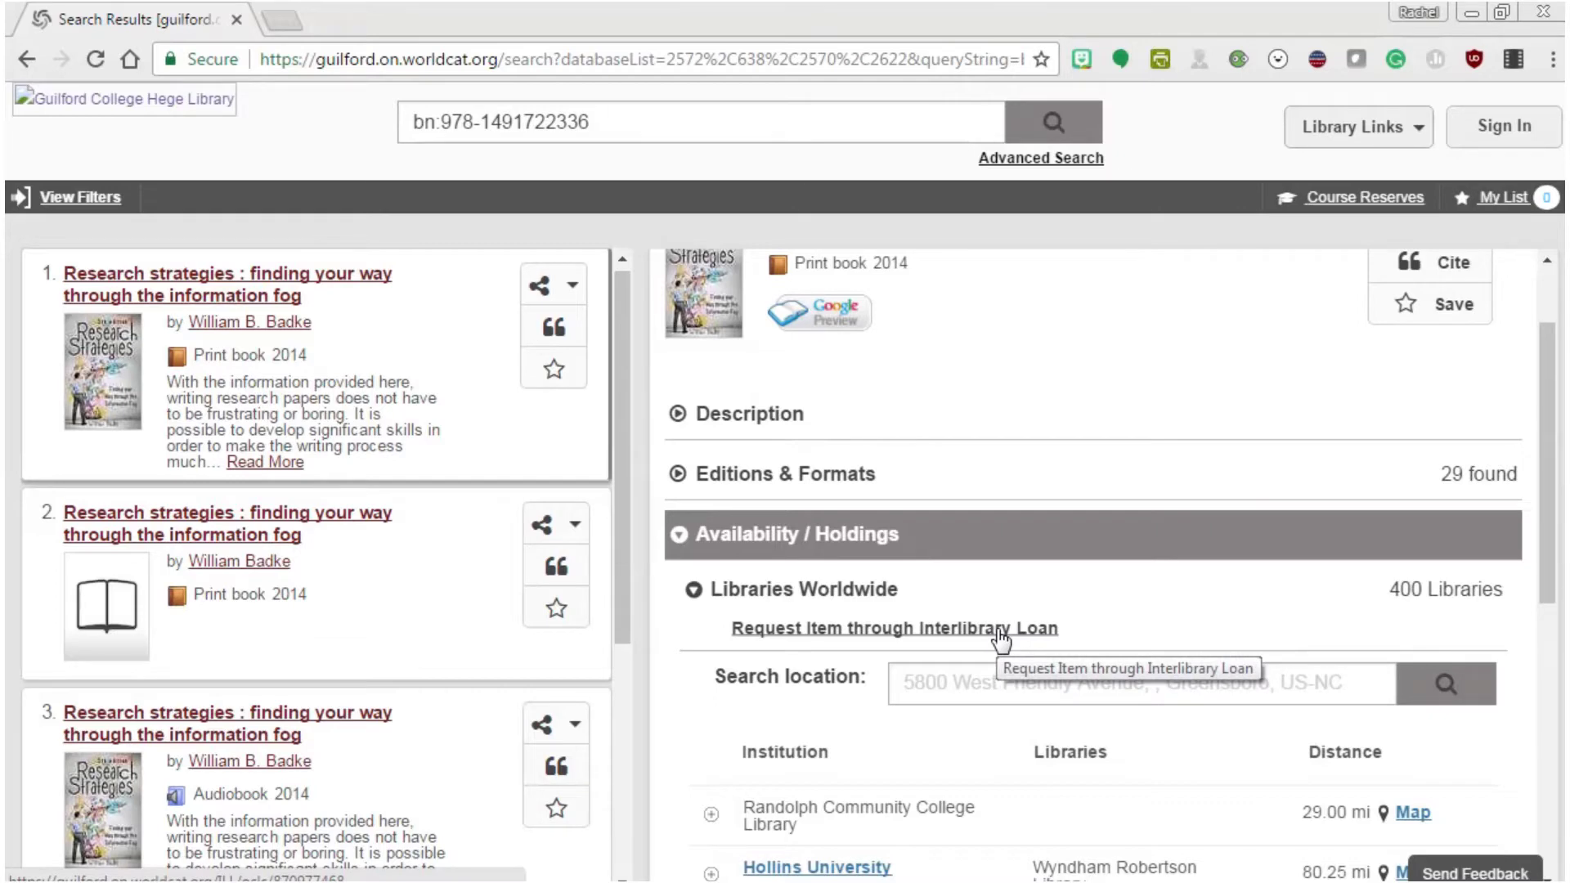
click(1000, 637)
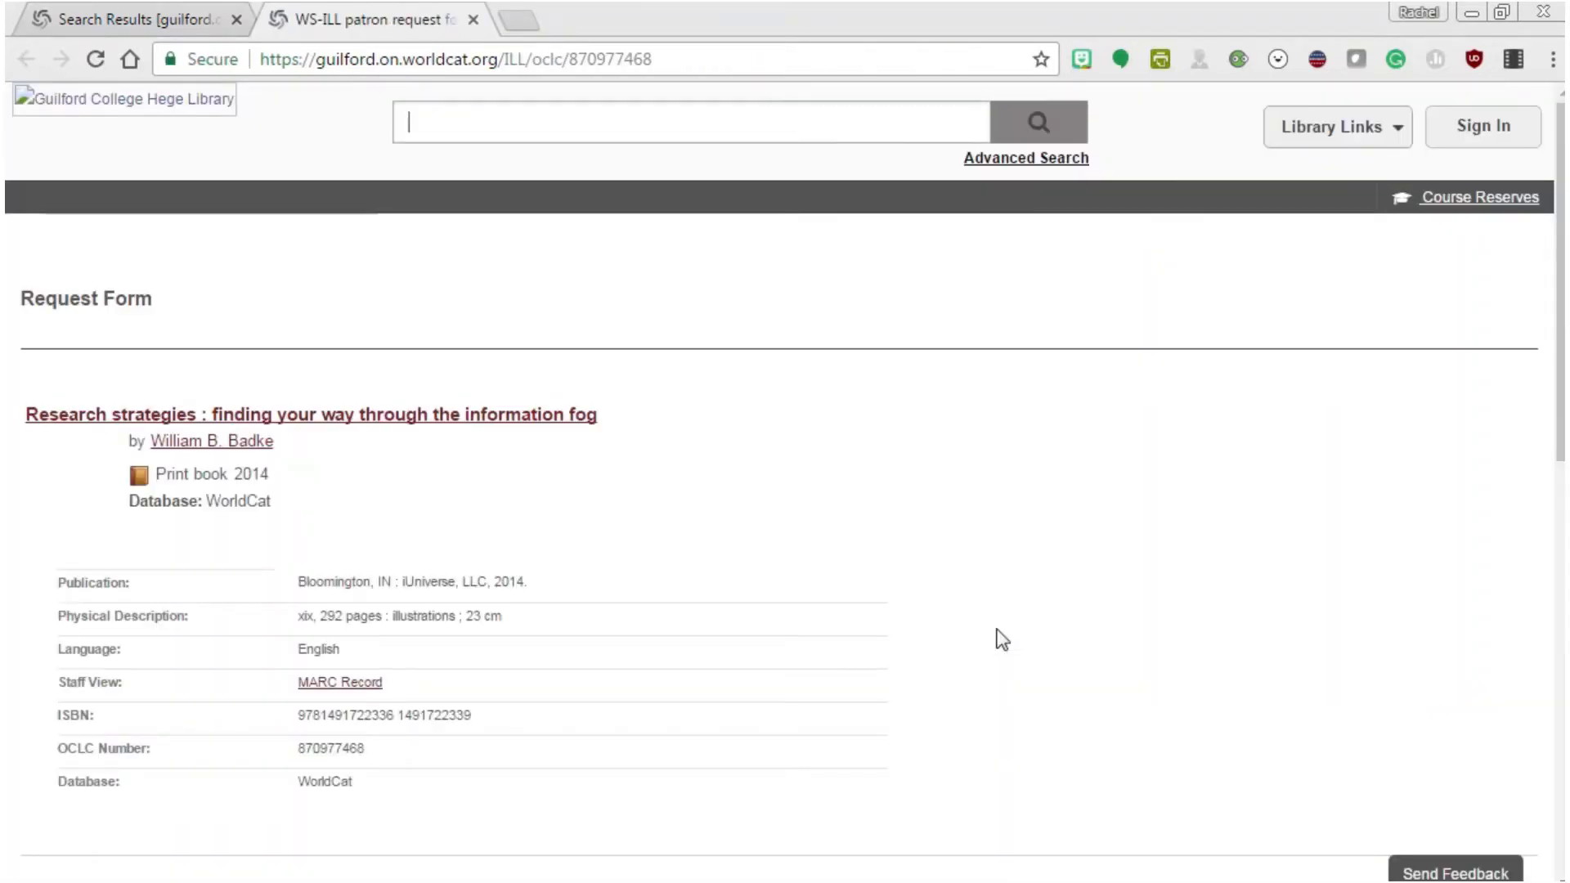
- Examine the interlibrary loan request form, including the book details, service type, needed-before date, contact fields and status options
scroll(1001, 639, down, 8)
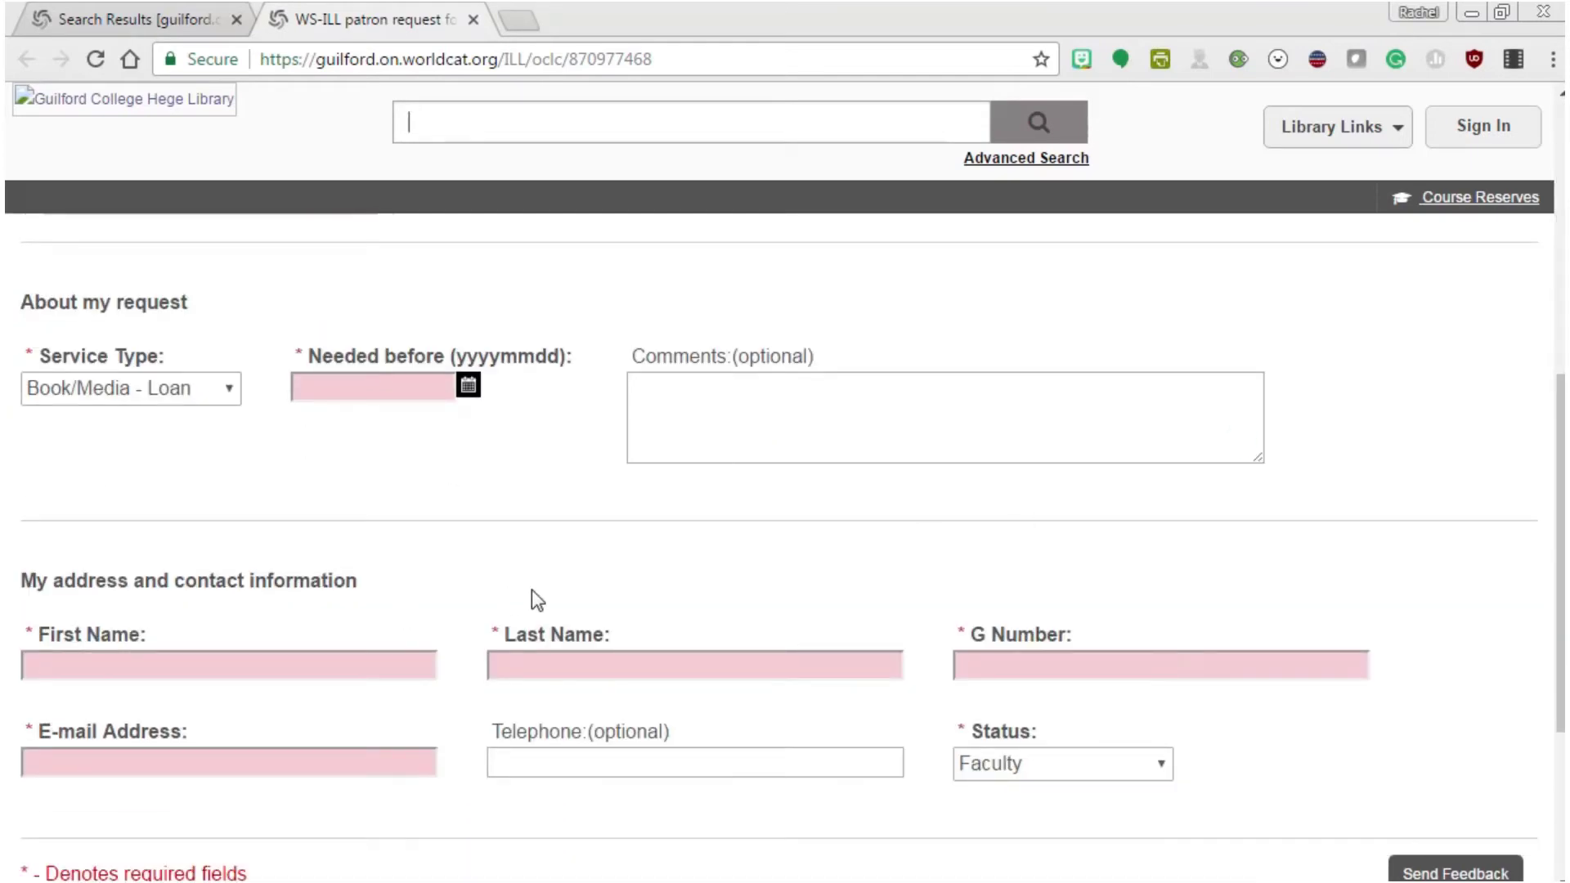
scroll(449, 606, down, 3)
scroll(789, 456, up, 3)
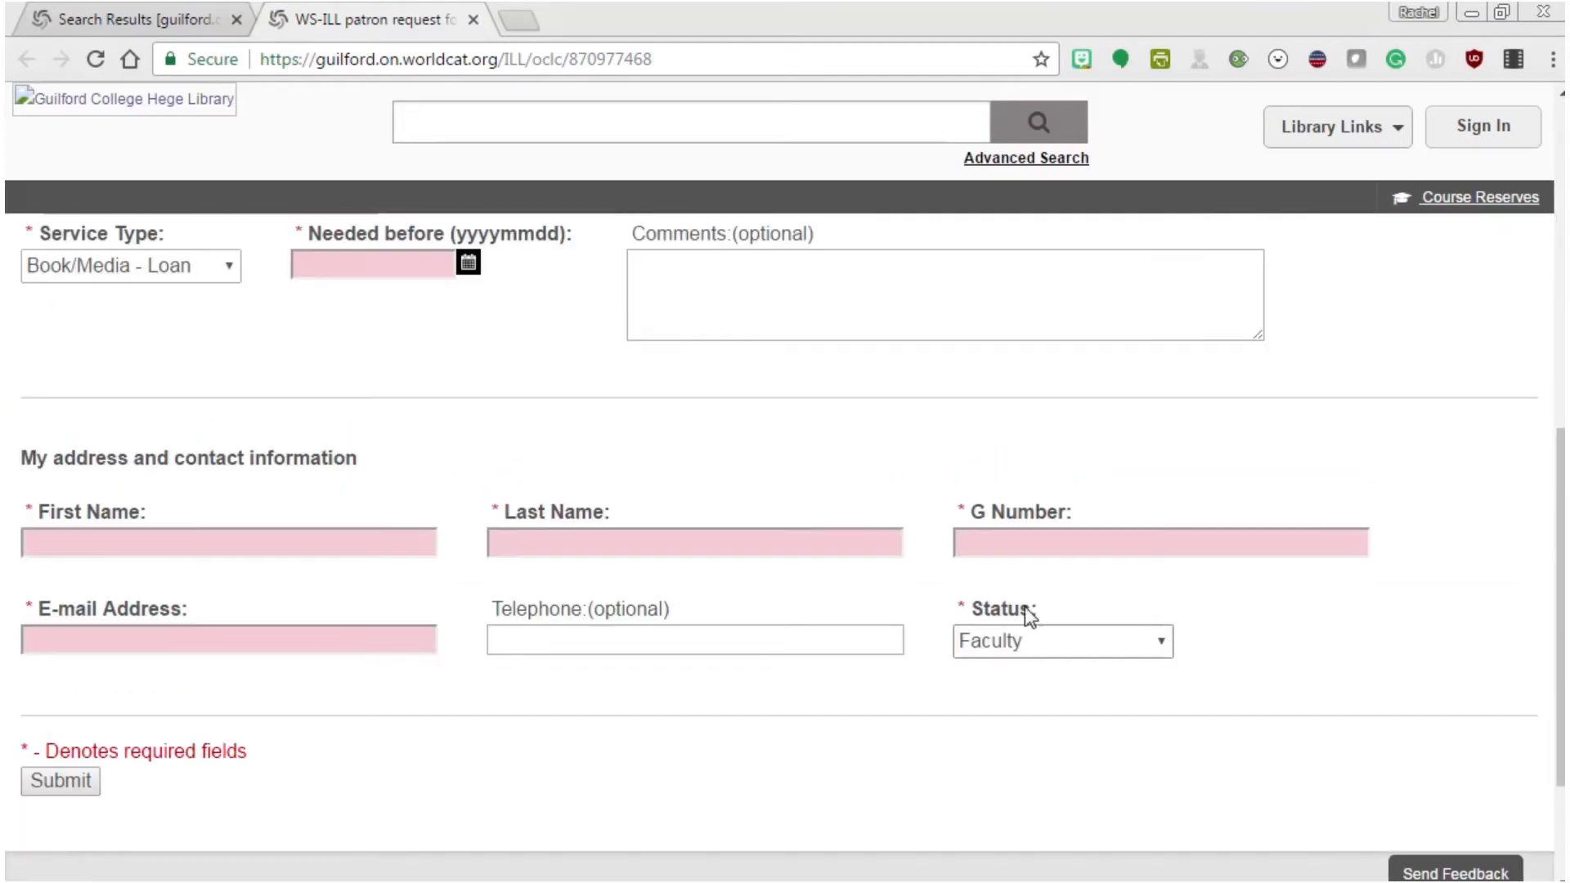
click(1041, 765)
click(1295, 777)
scroll(458, 728, up, 3)
scroll(507, 652, down, 2)
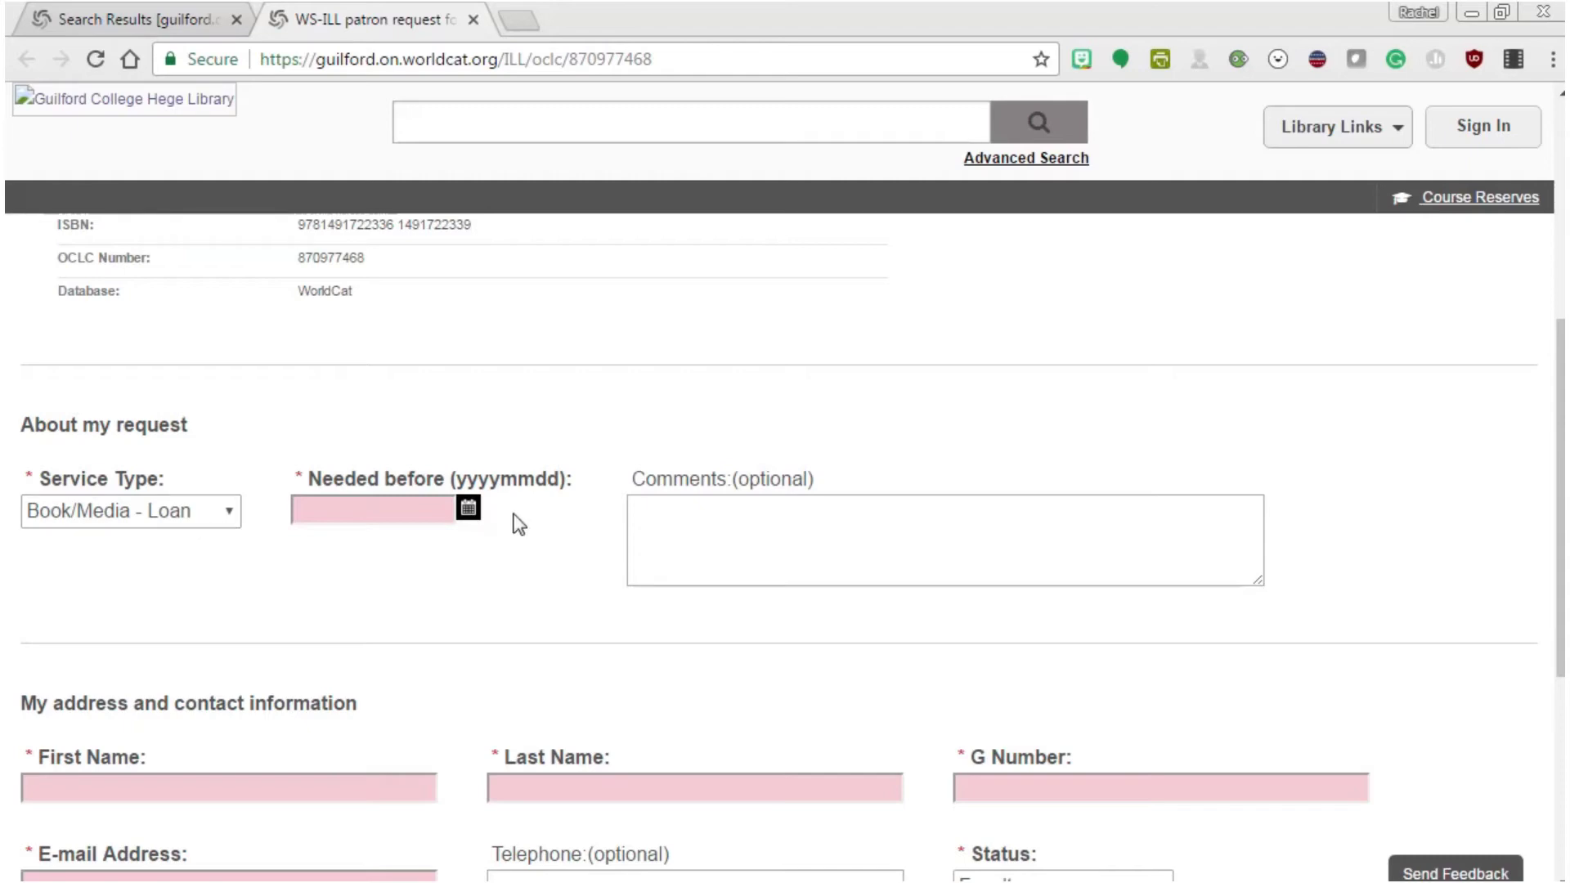
scroll(548, 573, down, 1)
scroll(556, 591, down, 5)
scroll(556, 590, up, 10)
scroll(554, 592, down, 1)
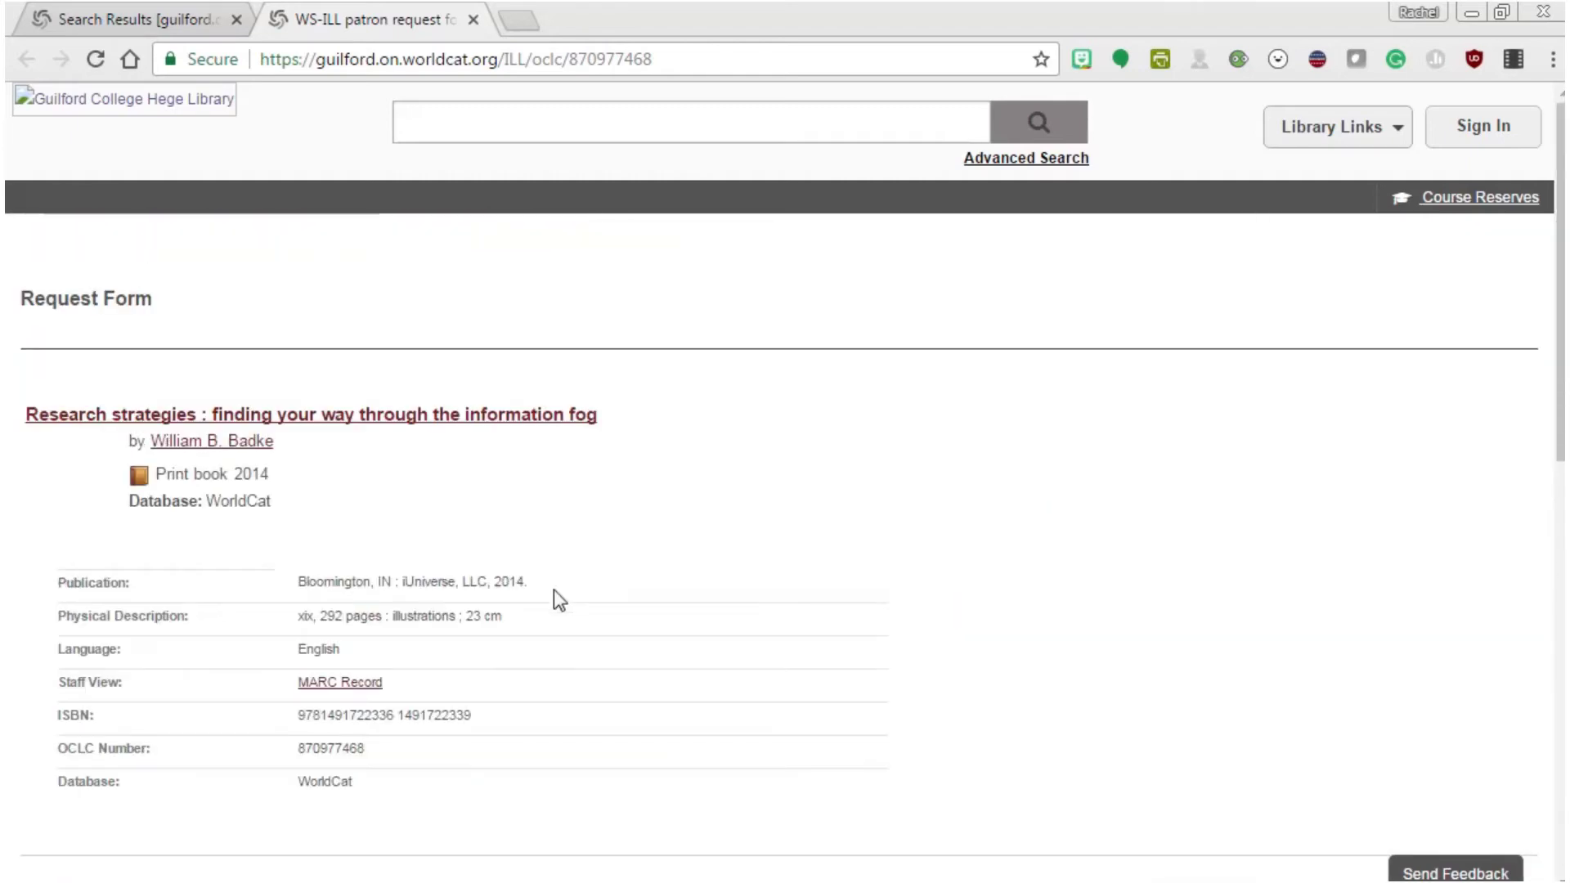
scroll(606, 551, down, 8)
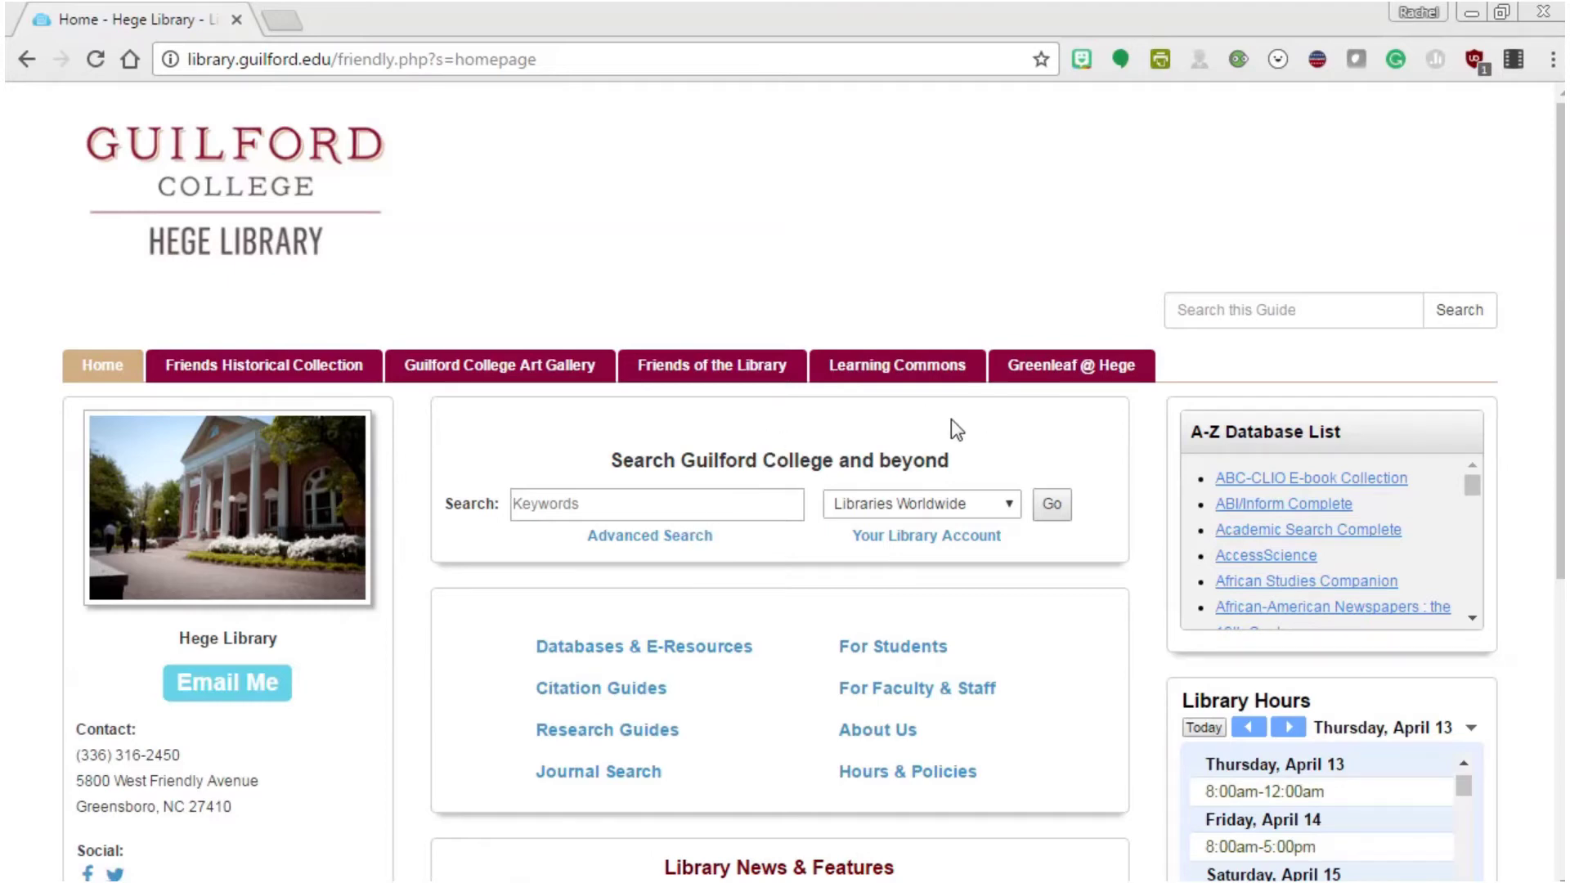
- Open the catalog's advanced search from the Hege Library home page
click(650, 540)
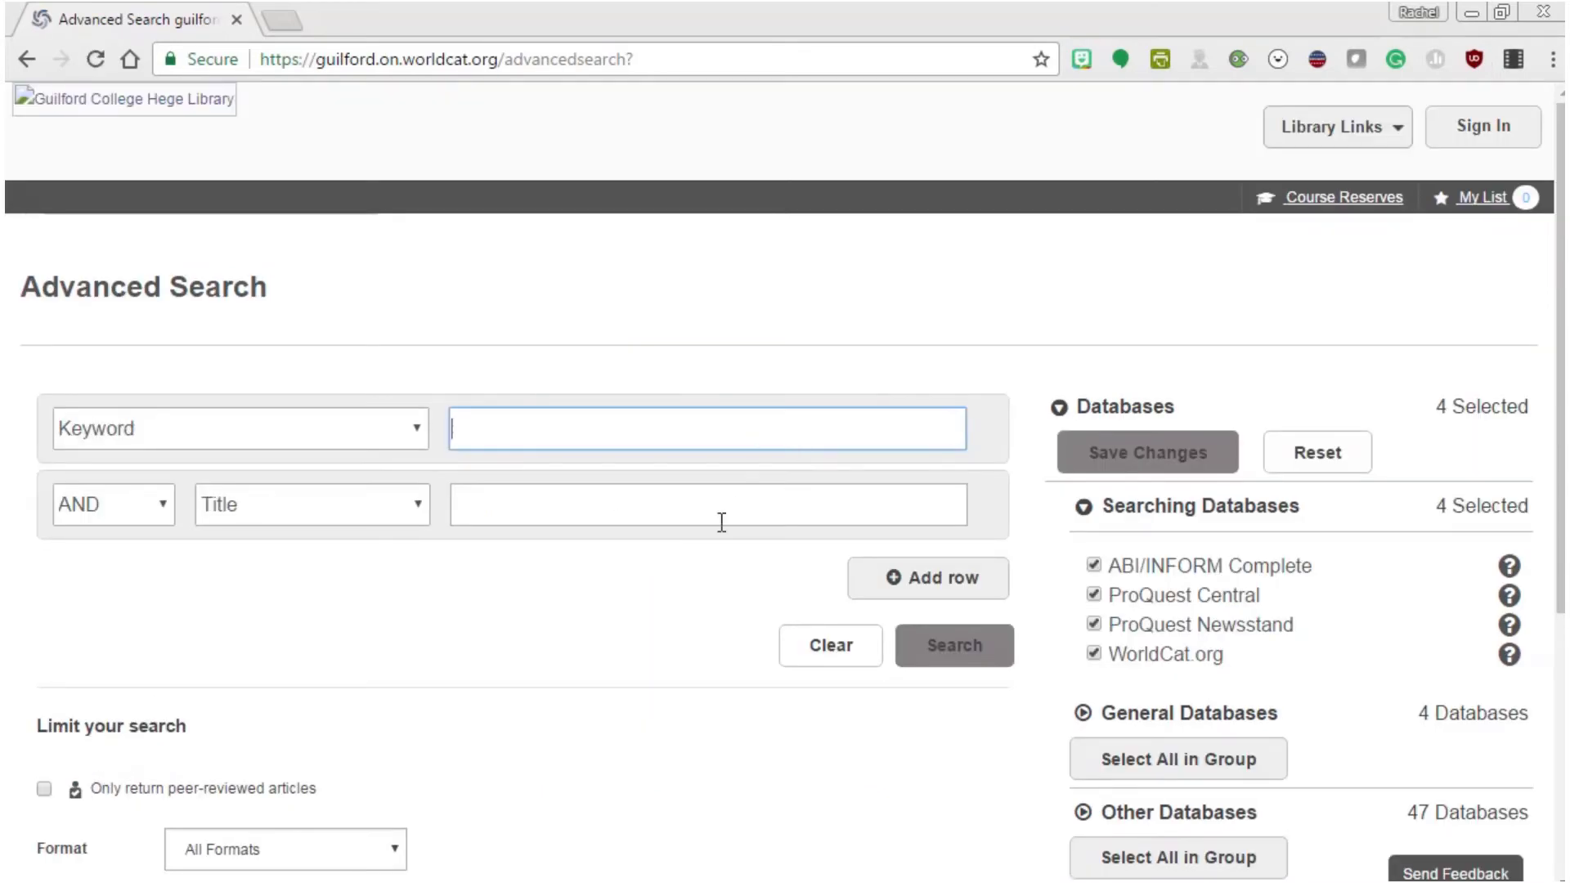
scroll(531, 606, down, 2)
scroll(532, 606, up, 2)
- Try Title as the first row's search field and check the field options of the second row
click(342, 427)
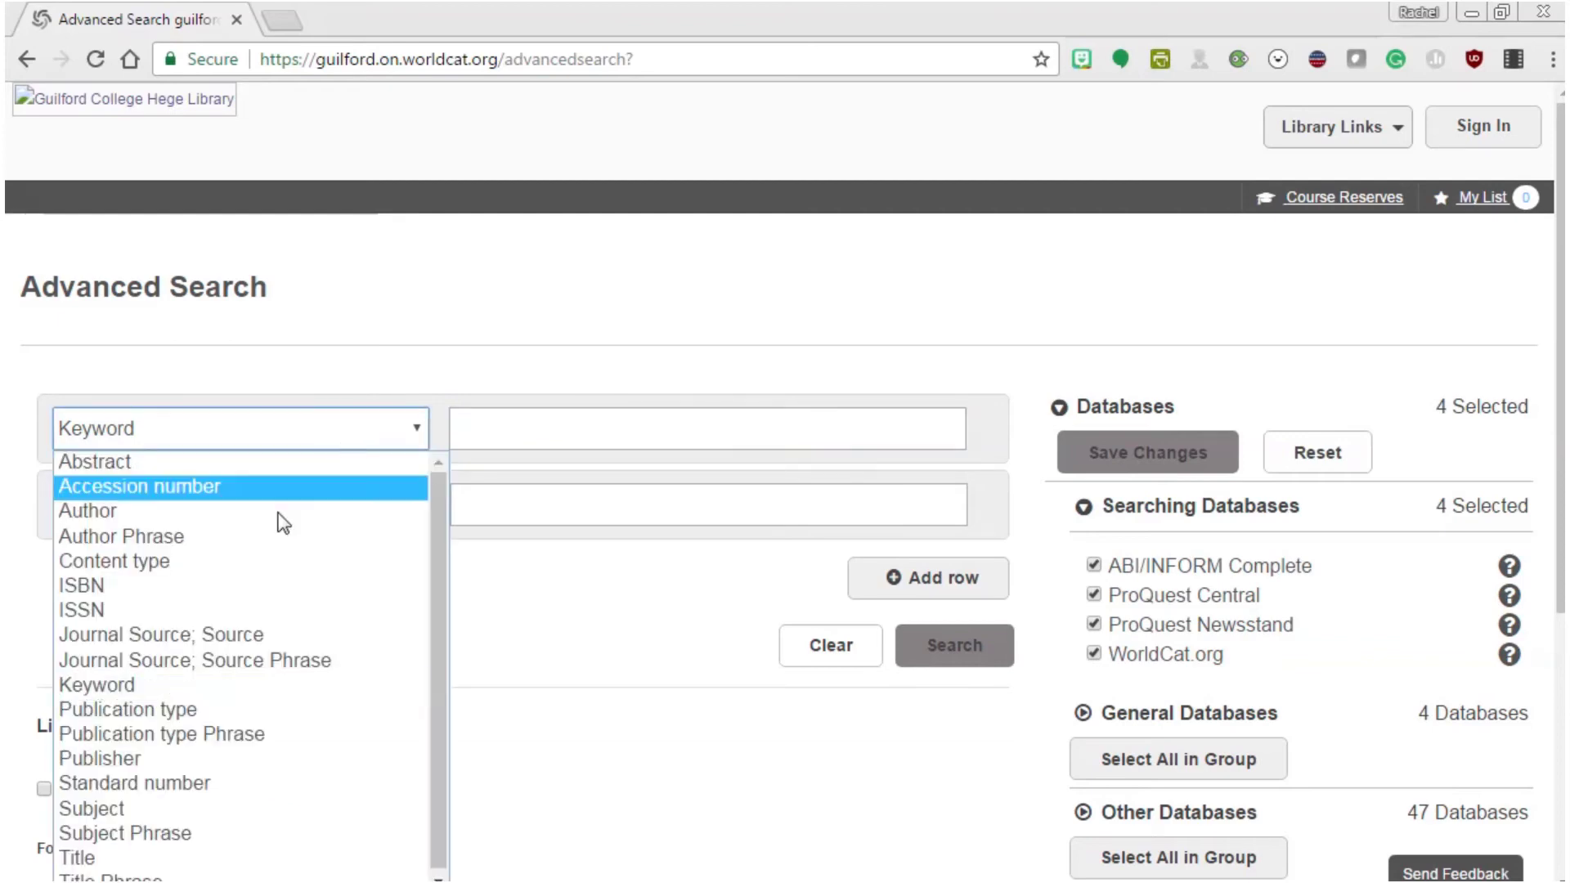
click(204, 857)
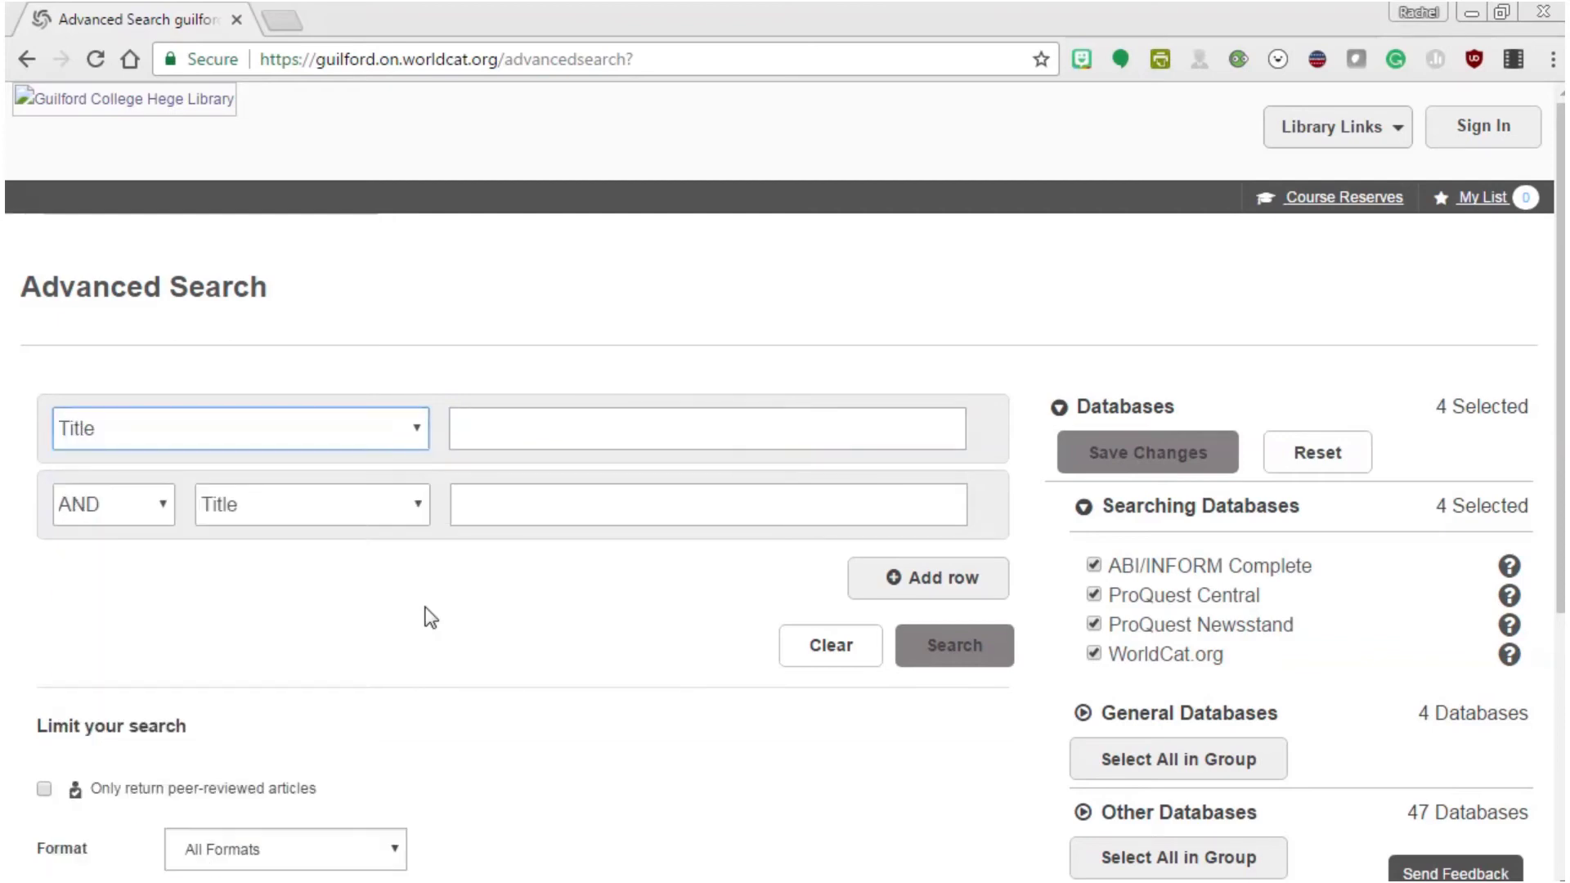
click(349, 514)
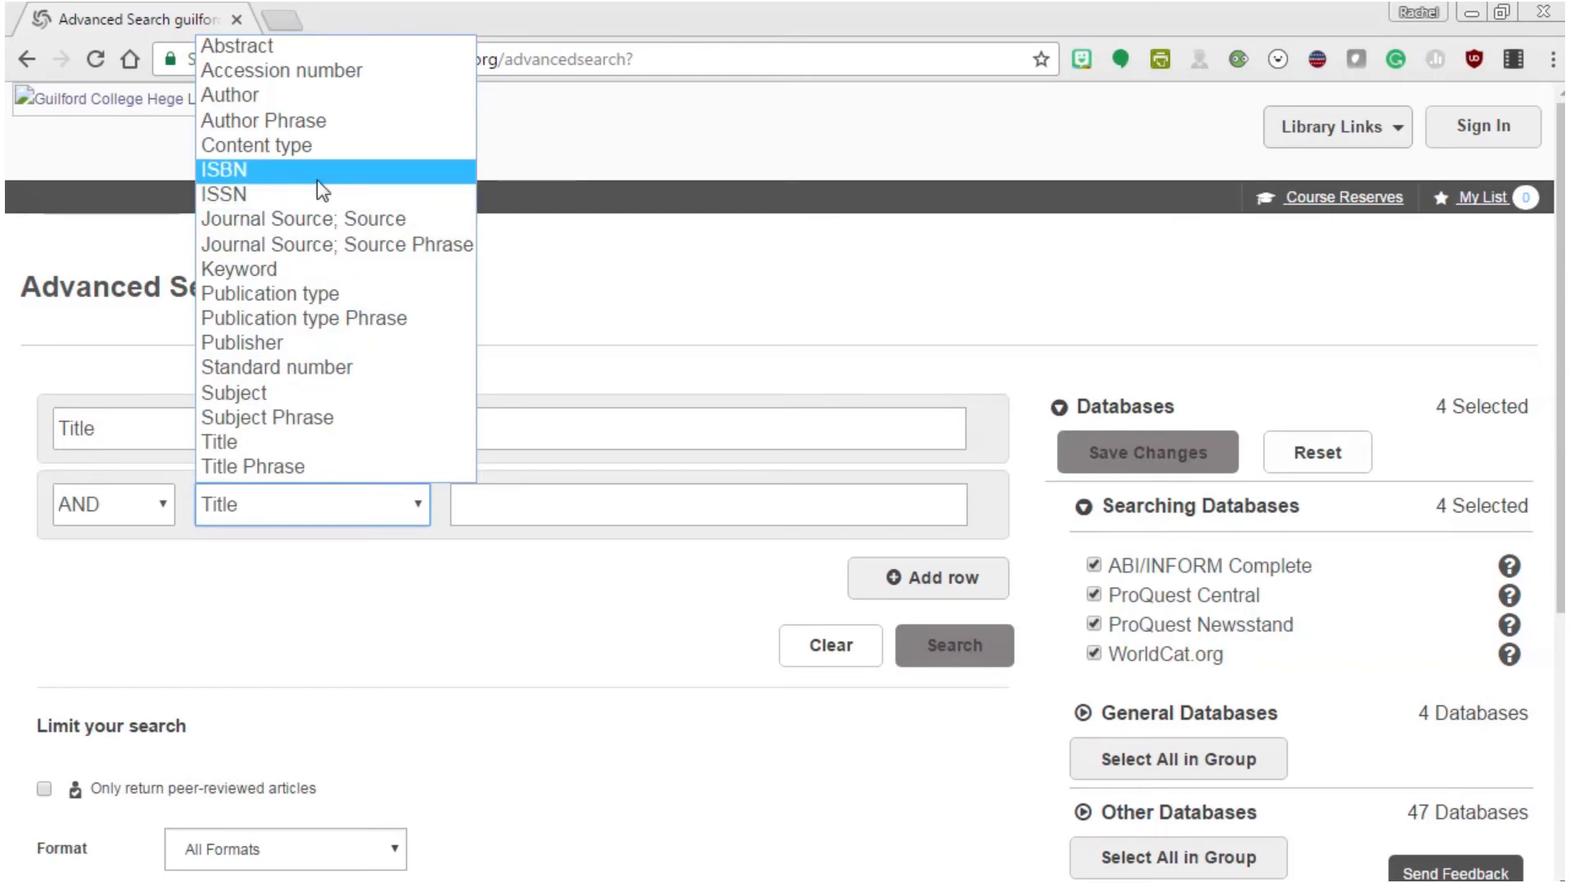
click(78, 429)
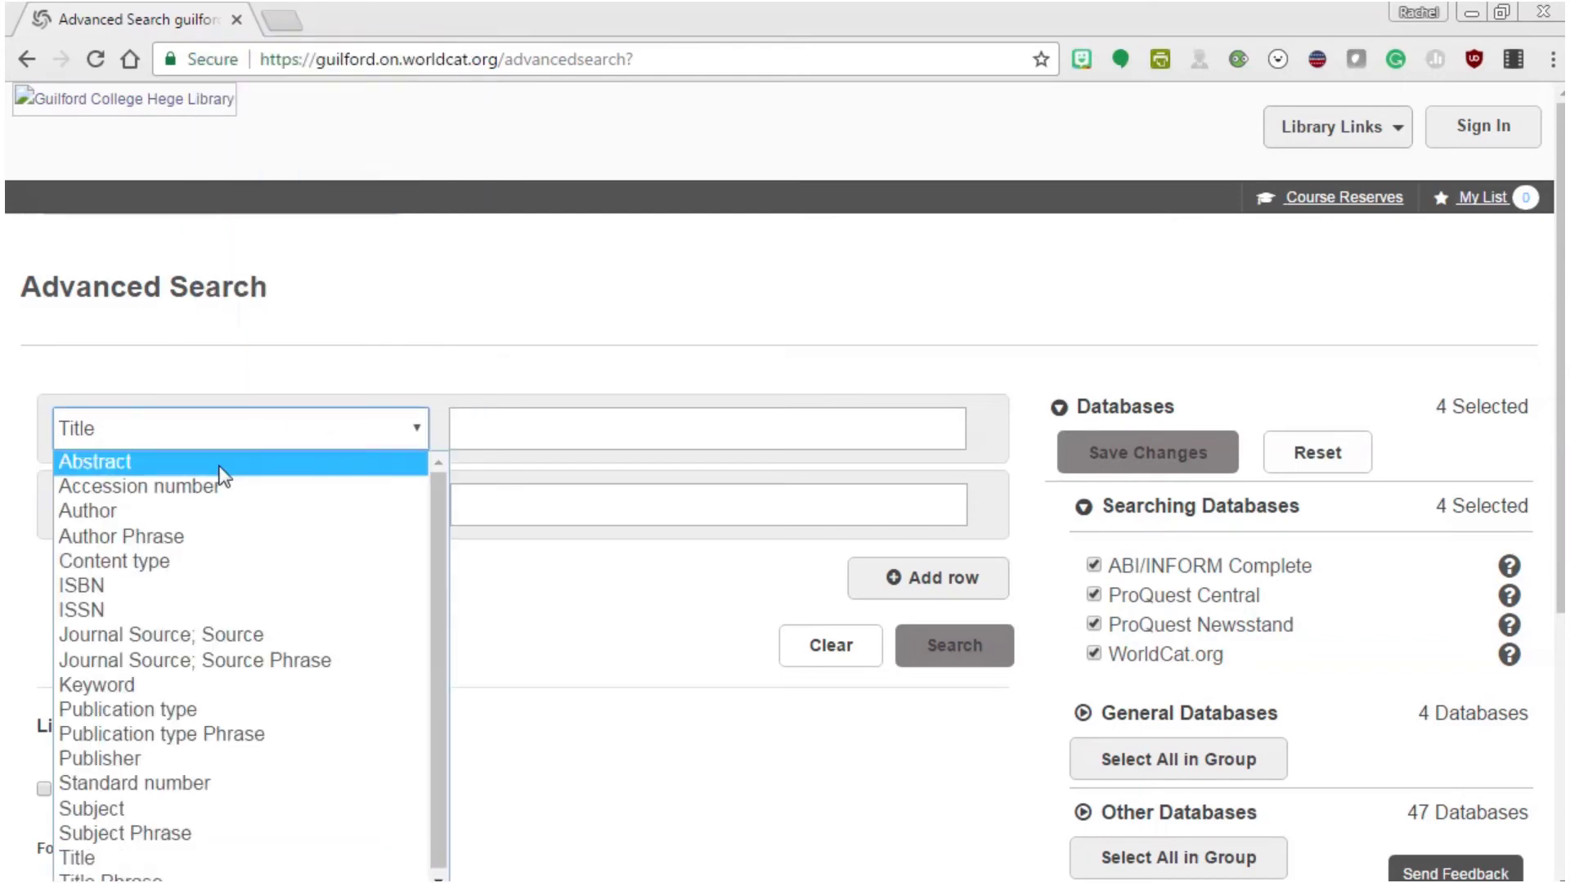
click(188, 588)
click(403, 511)
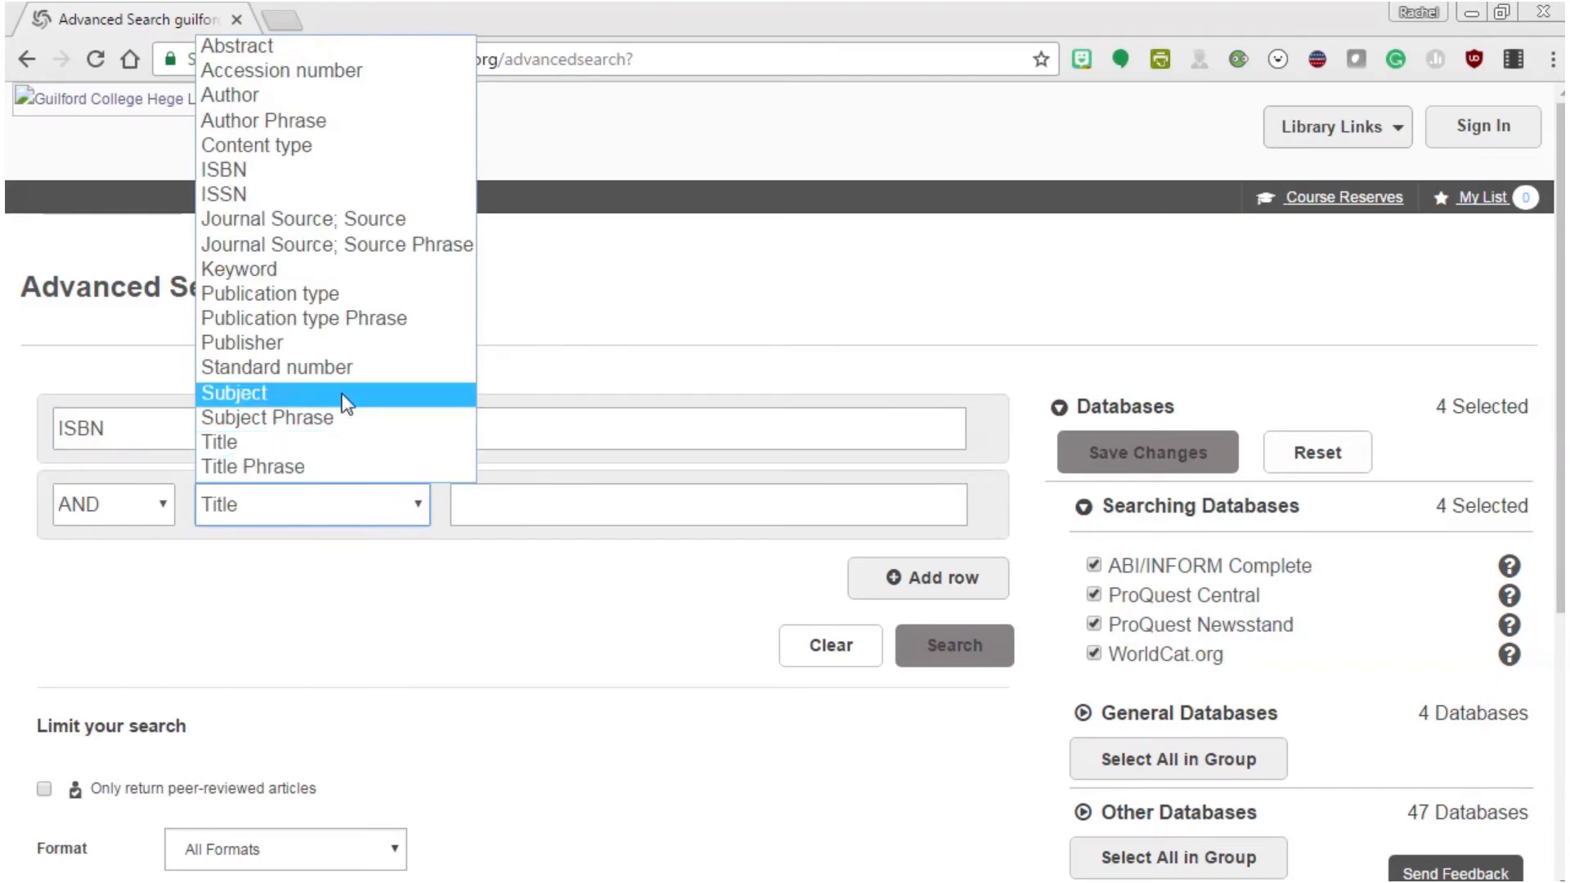
click(671, 409)
click(619, 431)
text(978-1491722336)
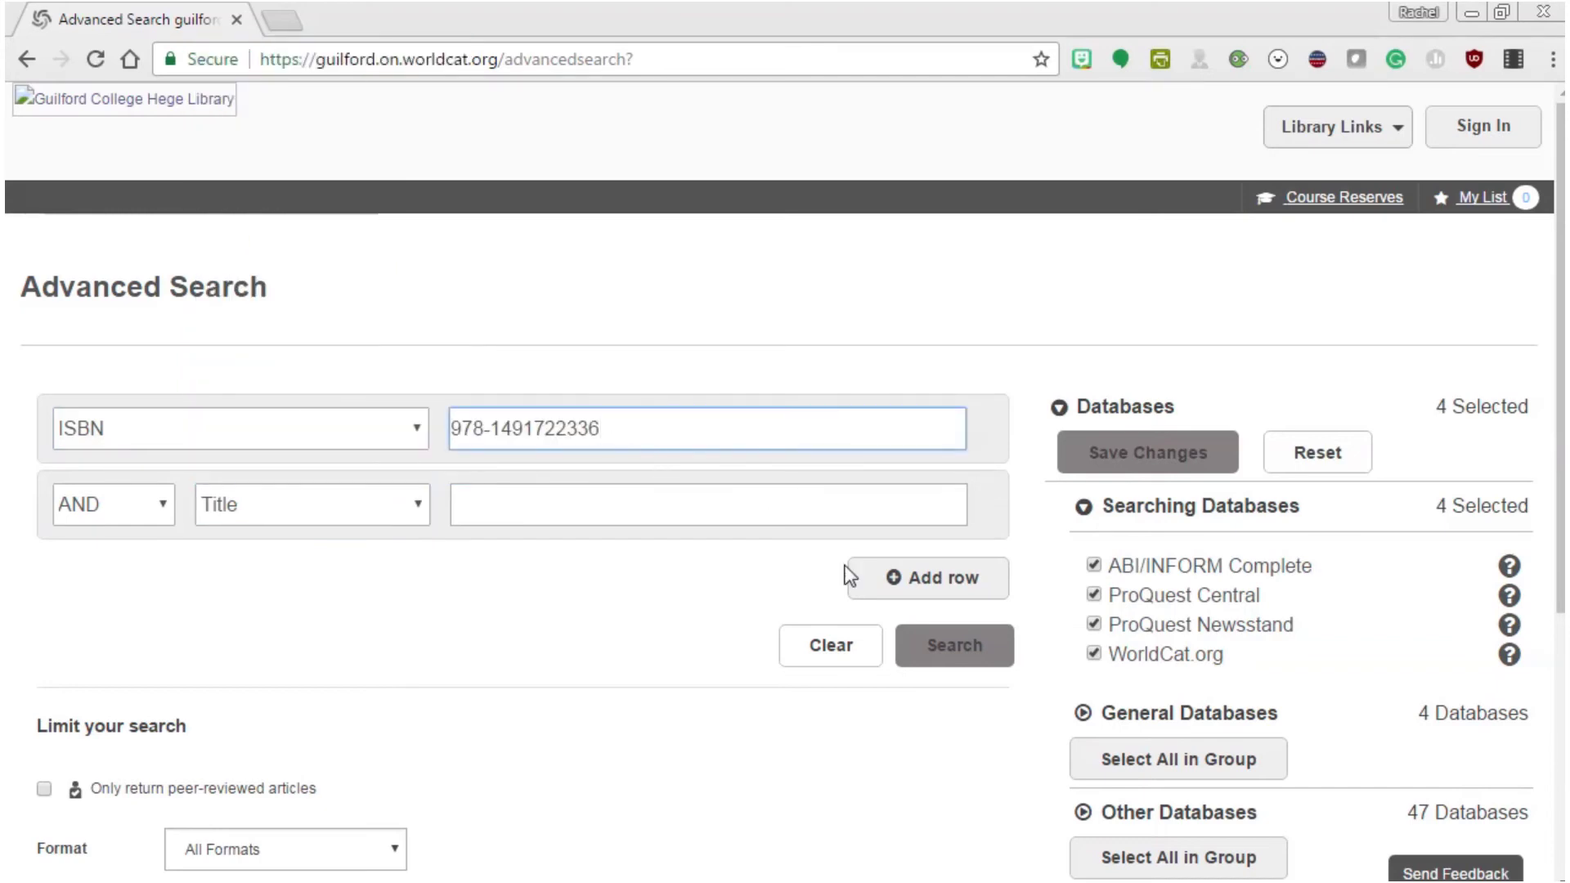
click(933, 669)
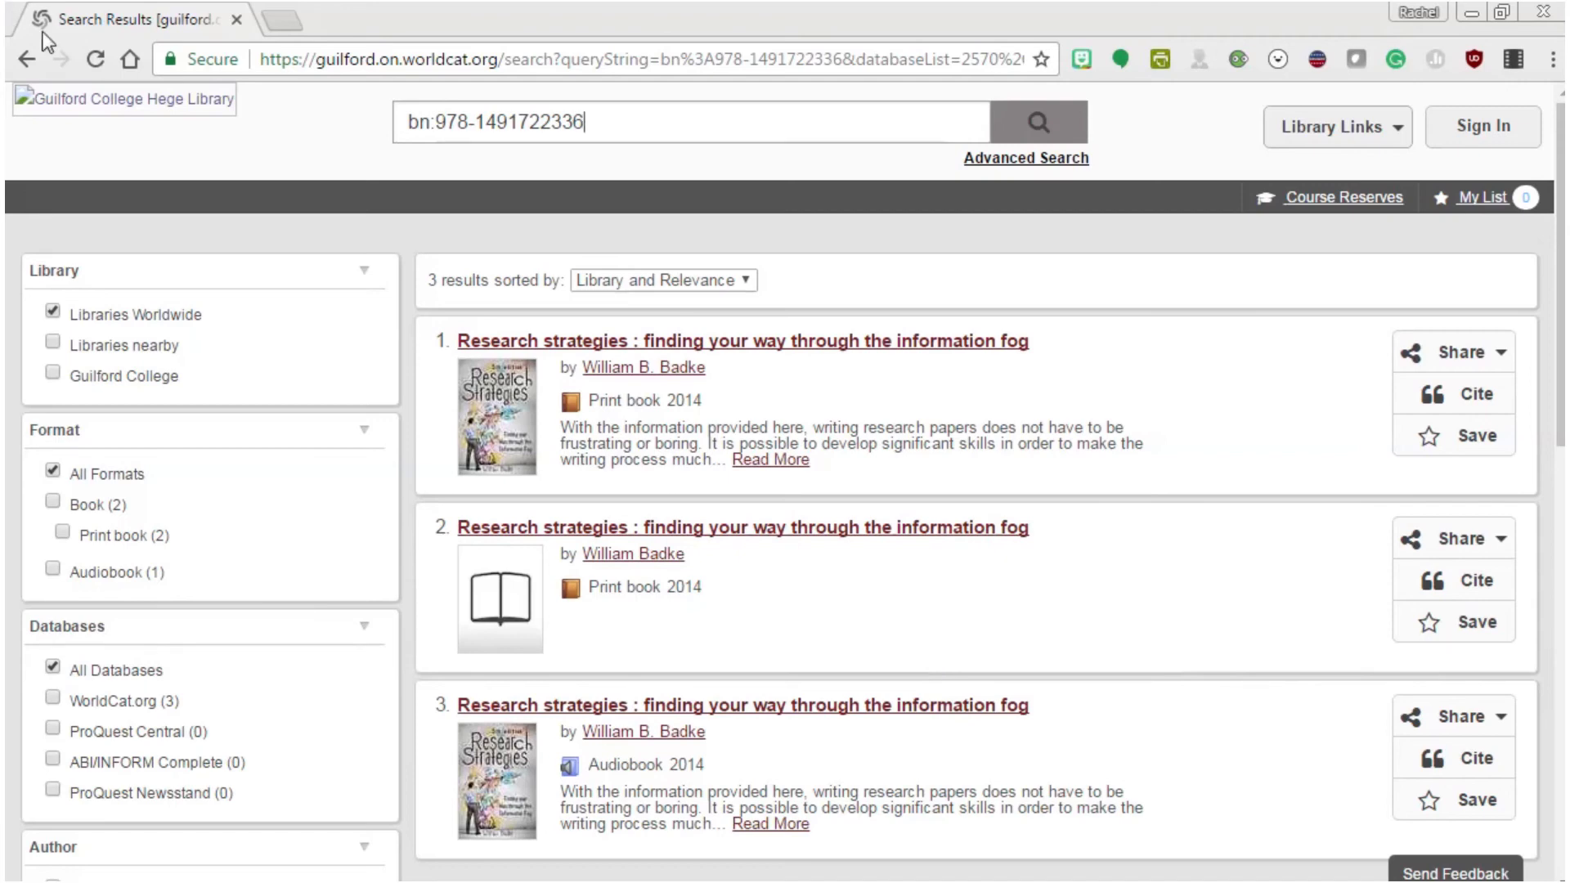
- Return to the advanced search form and clear the ISBN from the first row
click(20, 66)
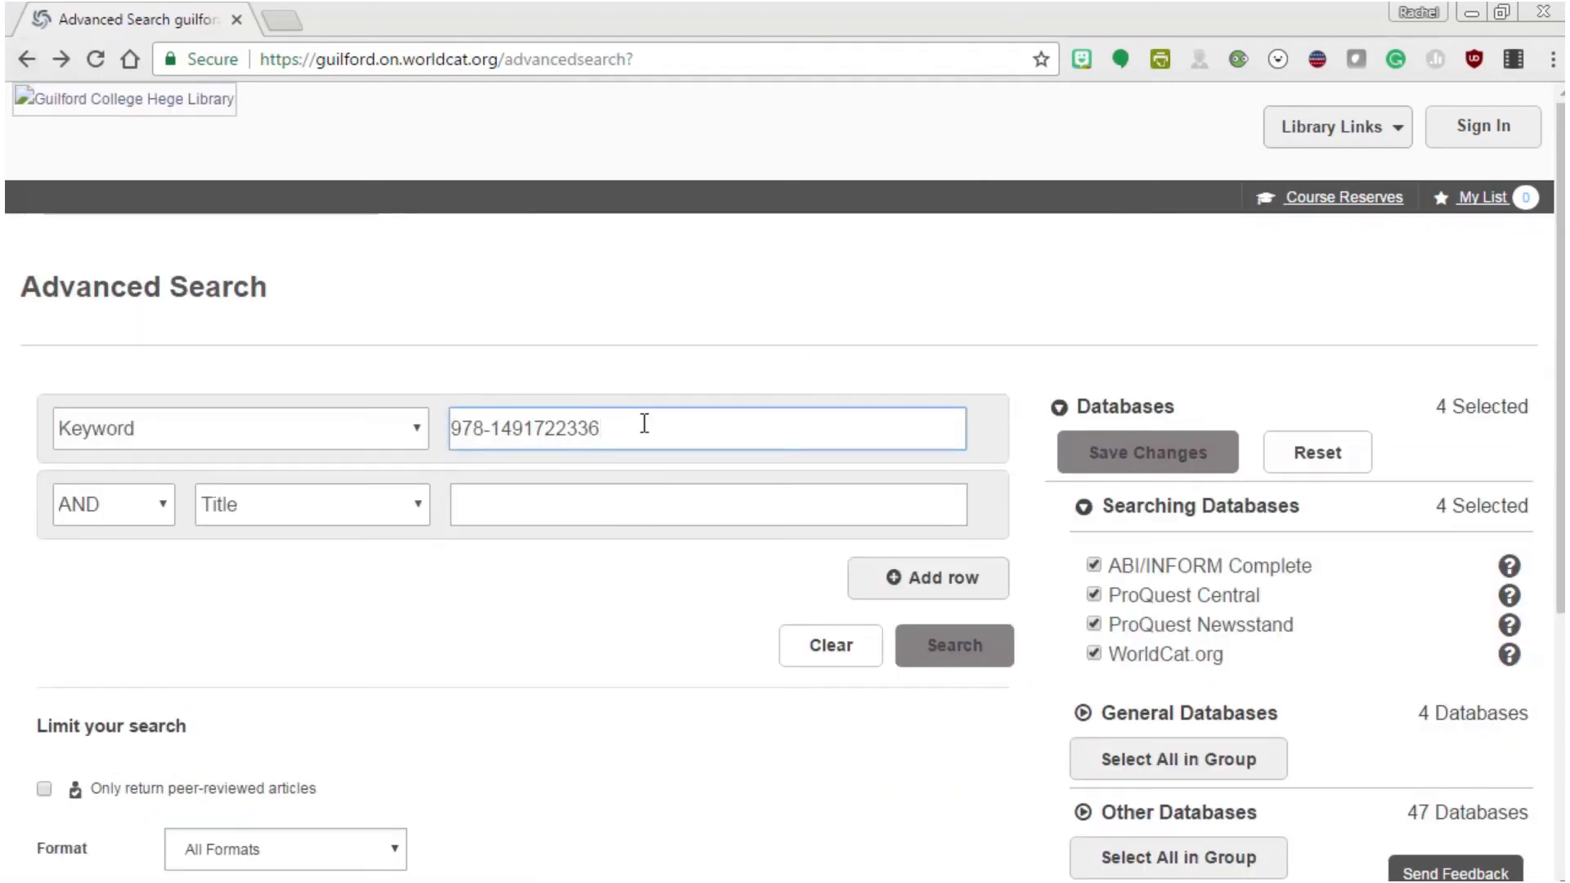
triple_click(609, 420)
key(BackSpace)
- Examine the advanced search limits for peer review, format, year and location, and the first row's field options
scroll(576, 596, down, 5)
scroll(575, 596, up, 4)
scroll(796, 546, down, 3)
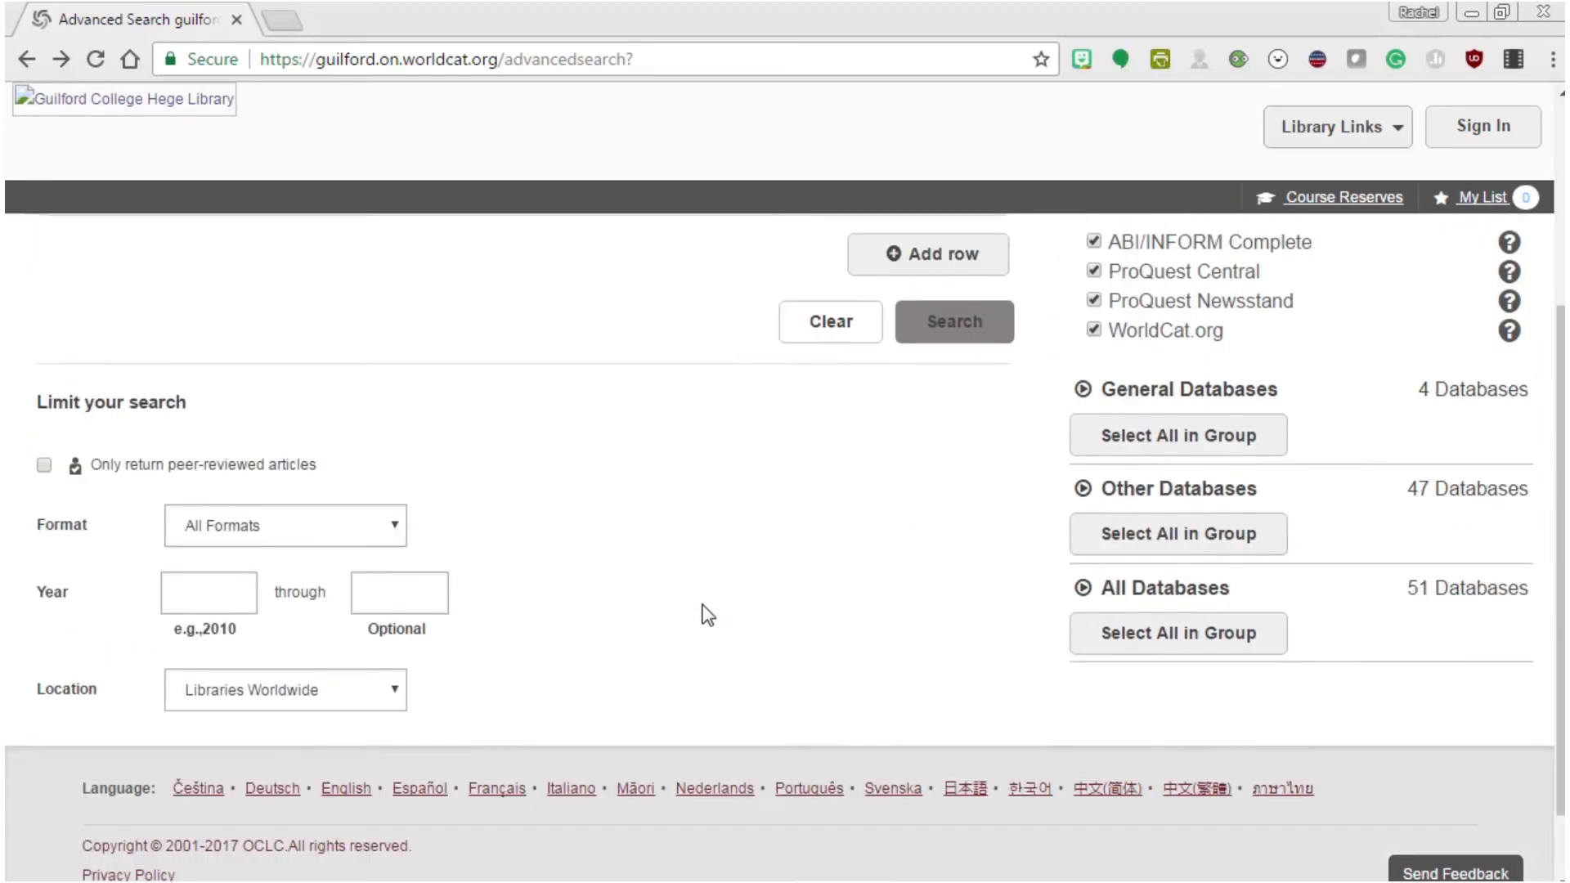
scroll(701, 613, up, 4)
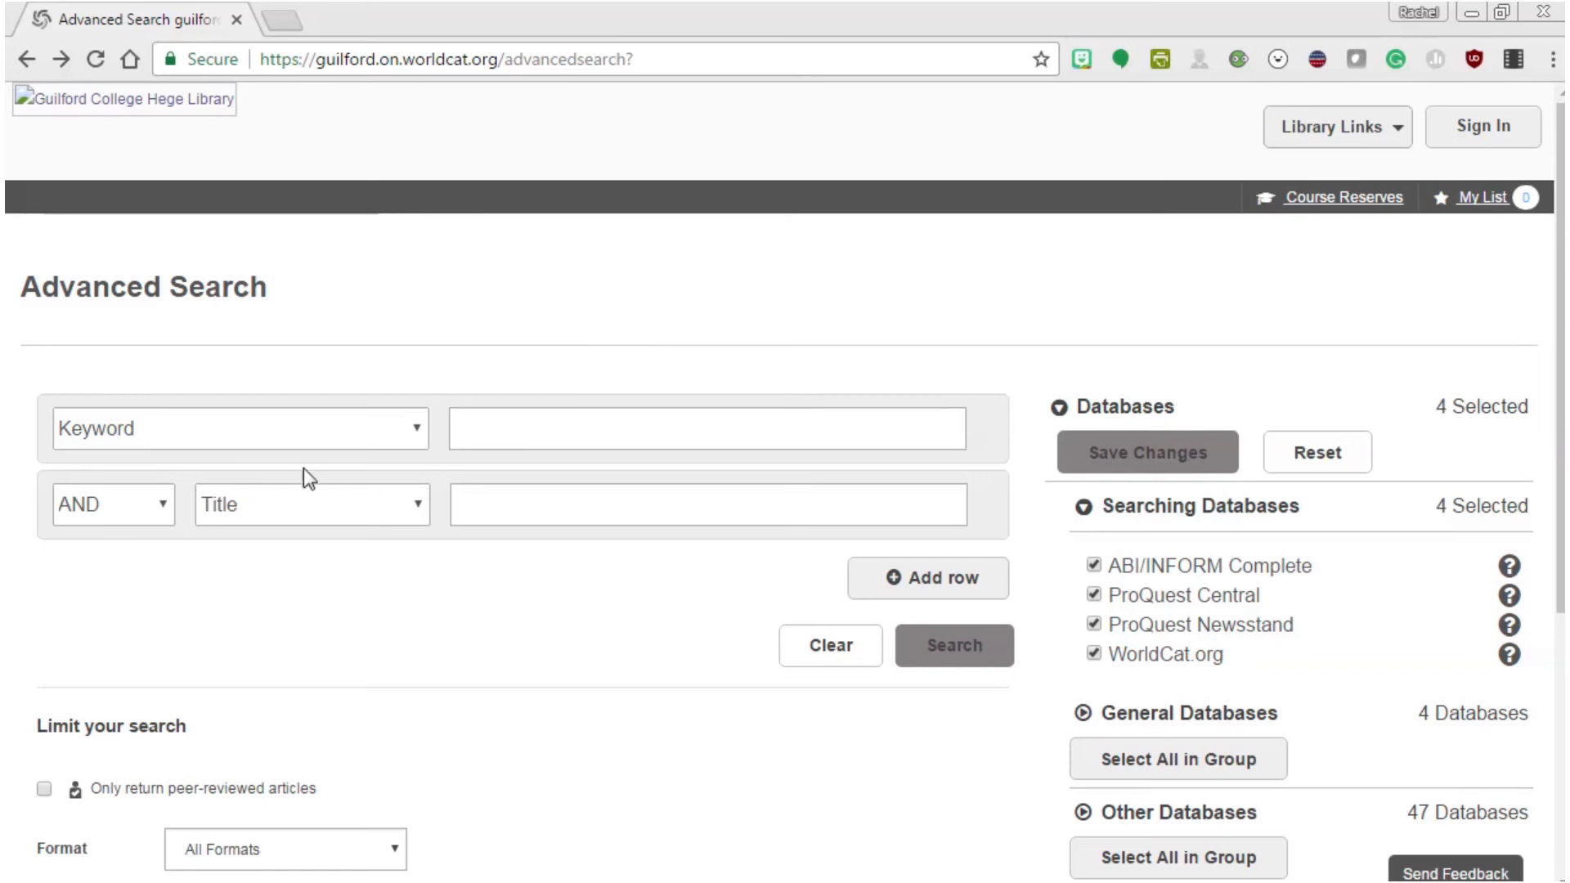
click(307, 441)
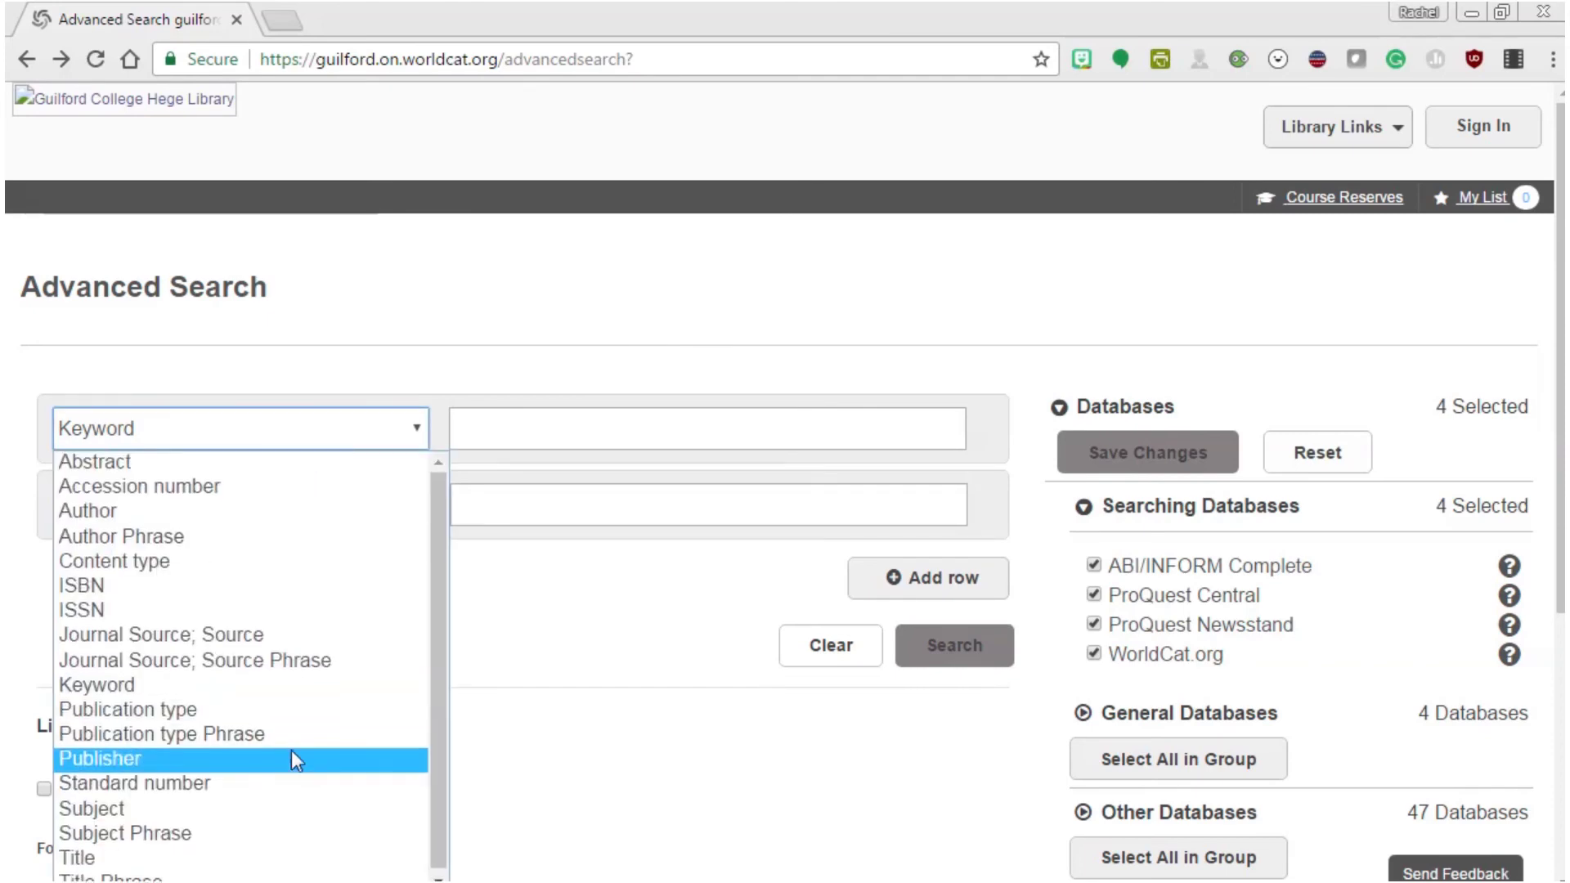
click(715, 730)
scroll(712, 729, down, 4)
scroll(707, 727, up, 2)
scroll(705, 724, up, 2)
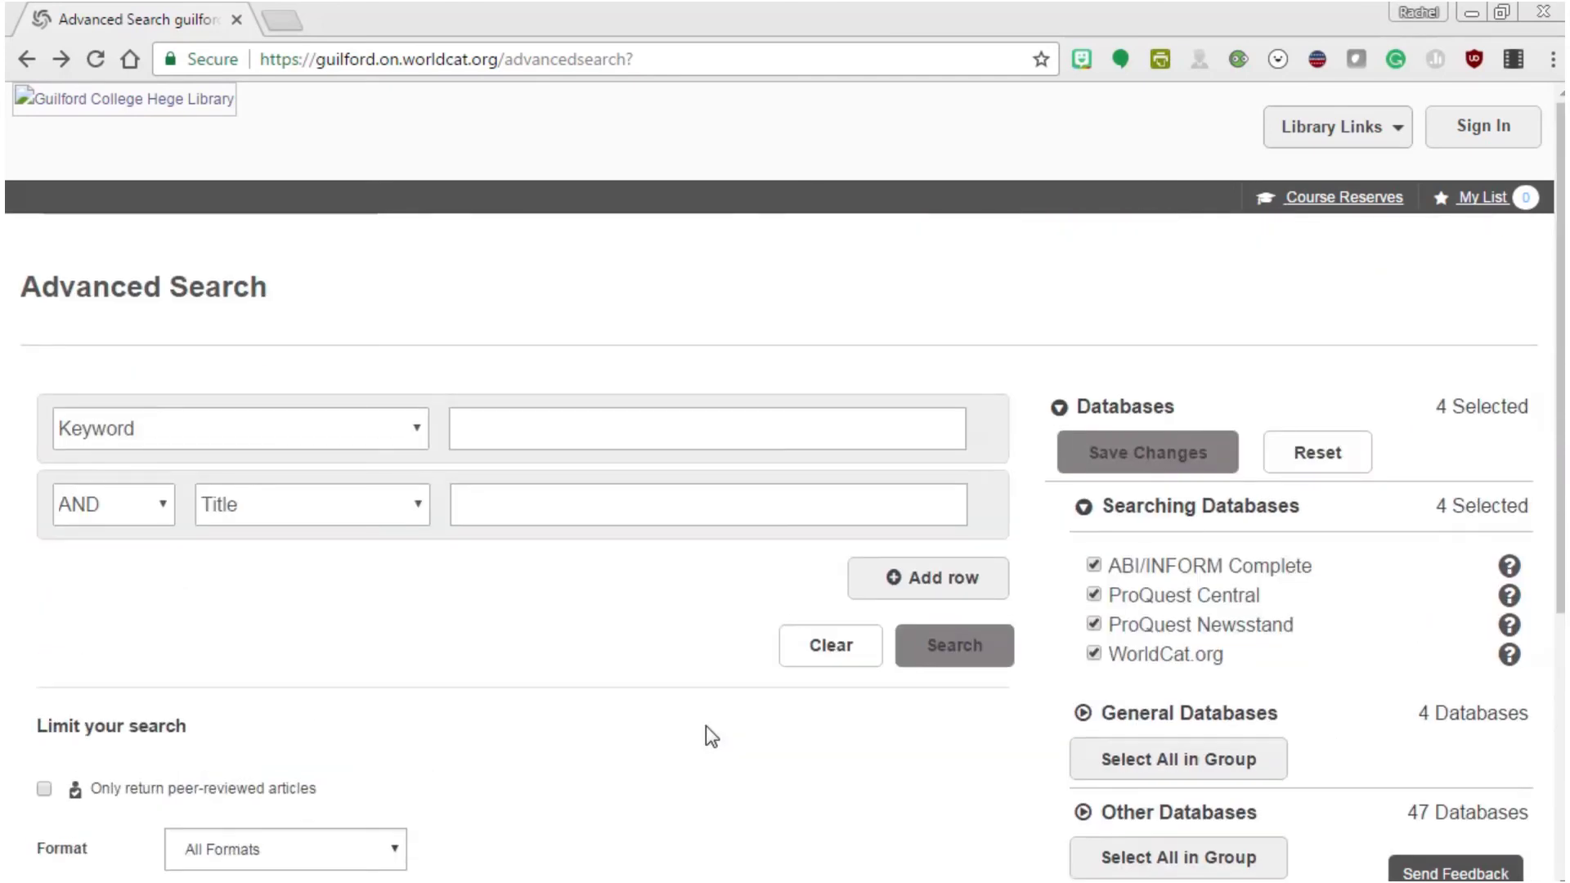